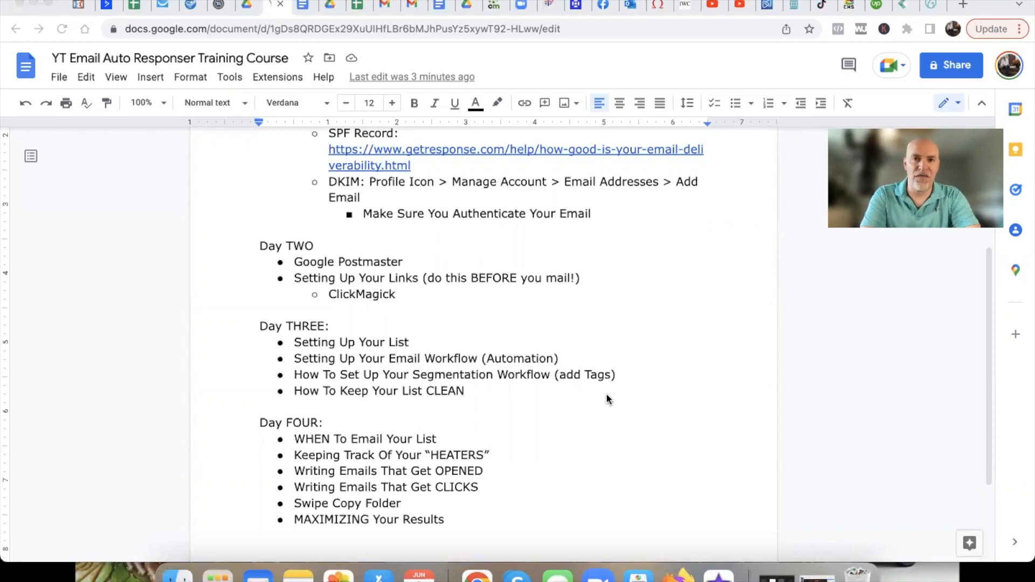
- Add an indented sub-bullet under the Google Postmaster item in the Day TWO section
left_click(406, 262)
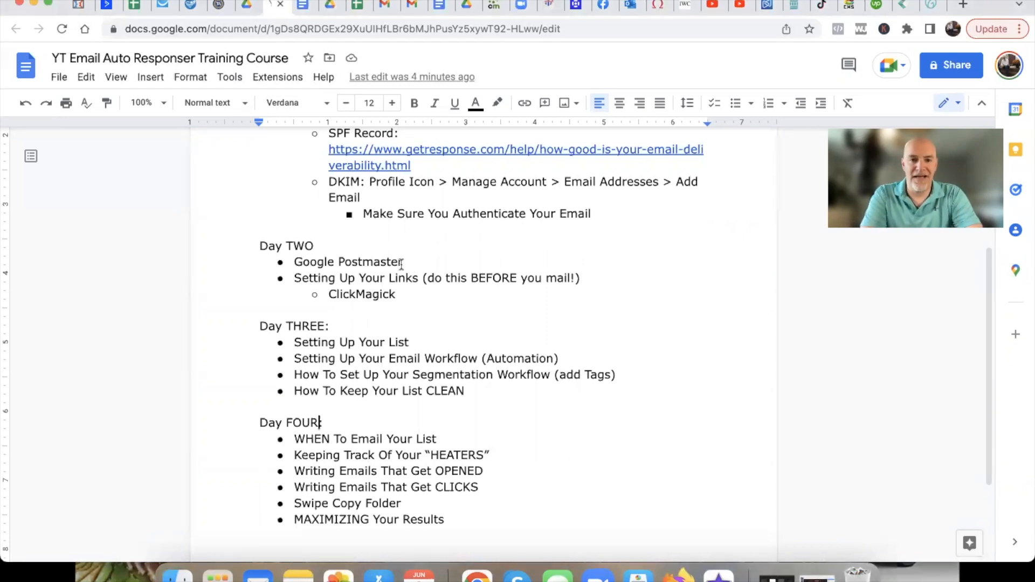
left_click_drag(407, 261, 296, 261)
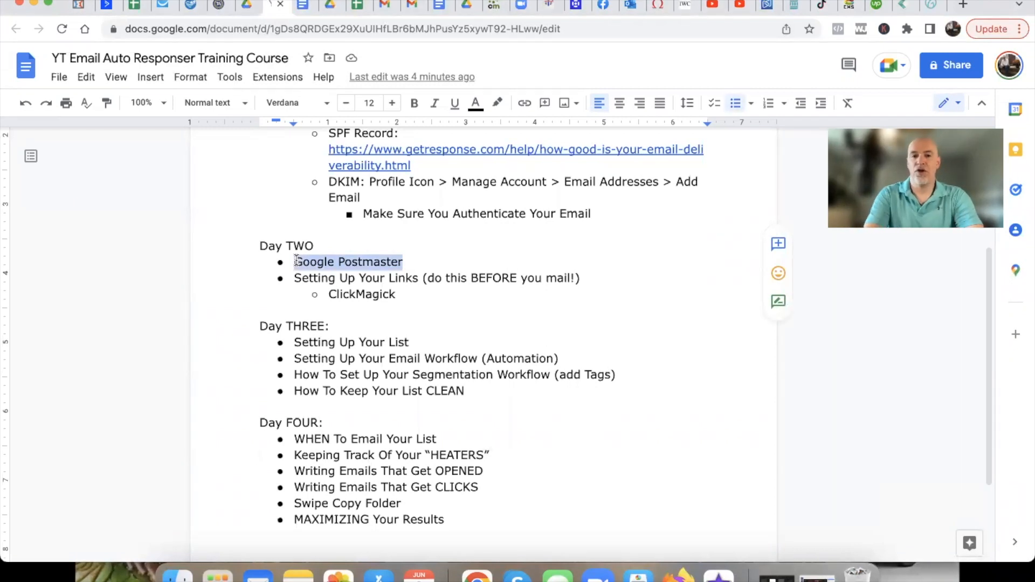
left_click(406, 261)
key("Return")
key("Tab")
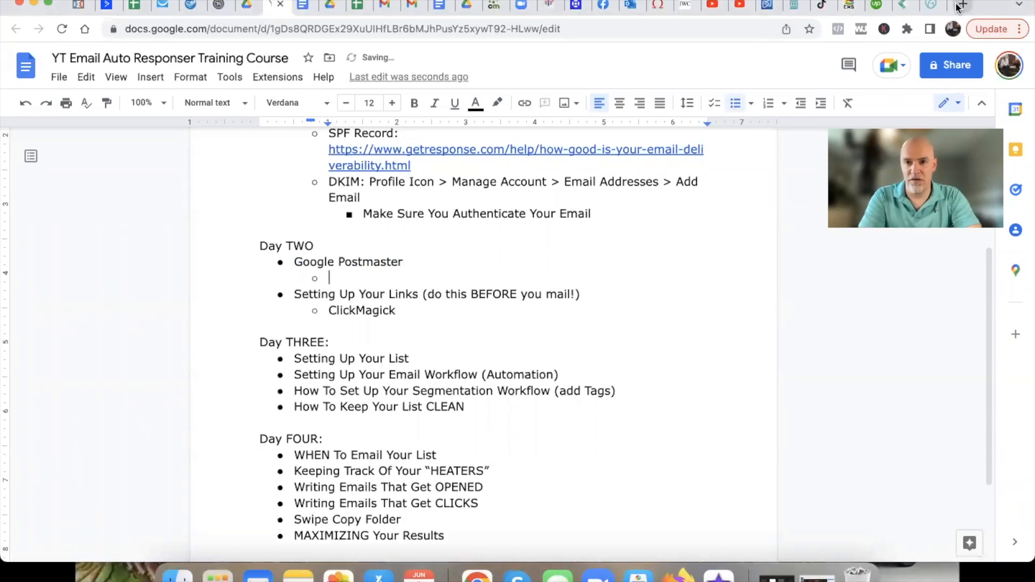
left_click(549, 8)
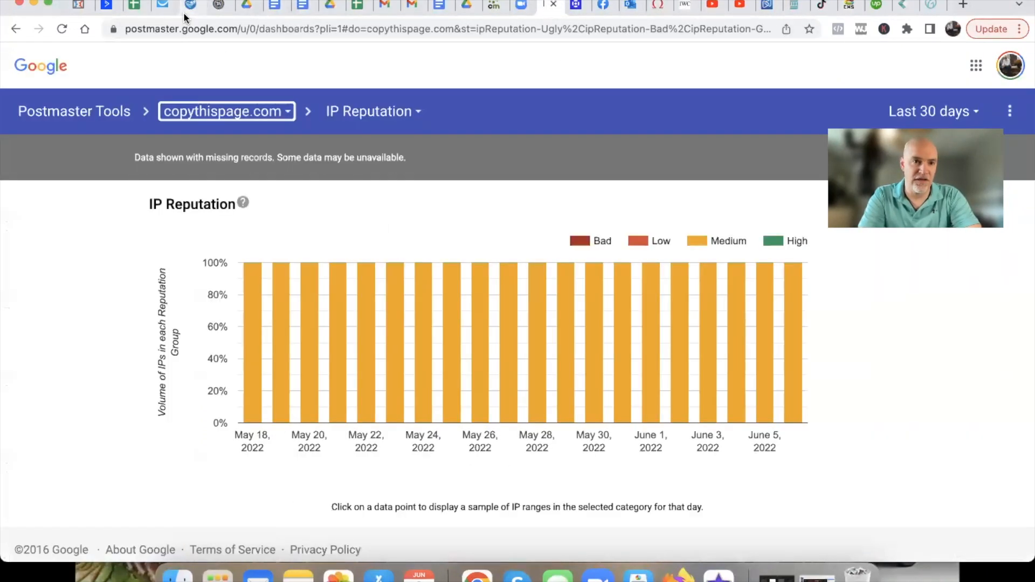
left_click(63, 112)
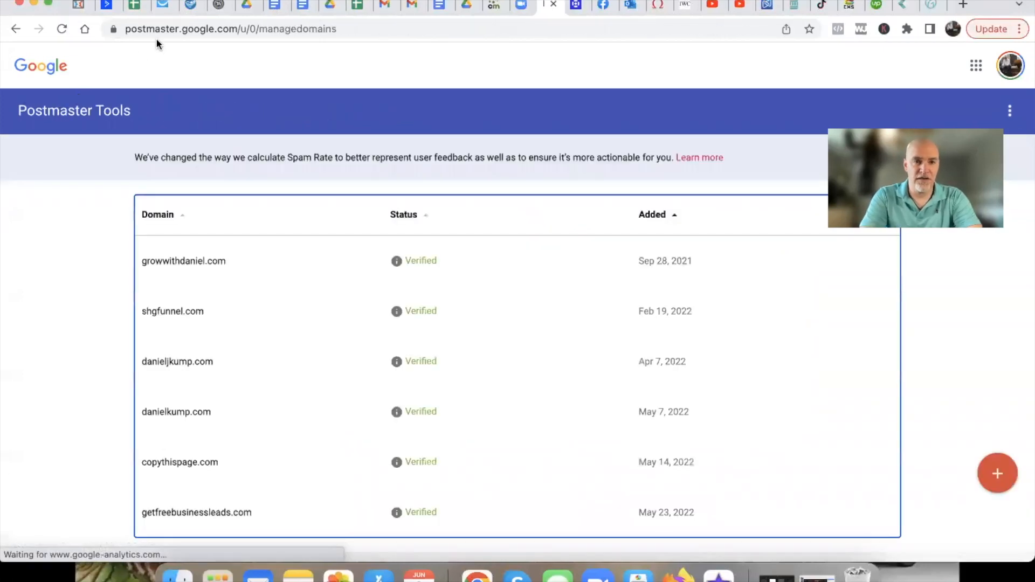
left_click(142, 31)
left_click(142, 31)
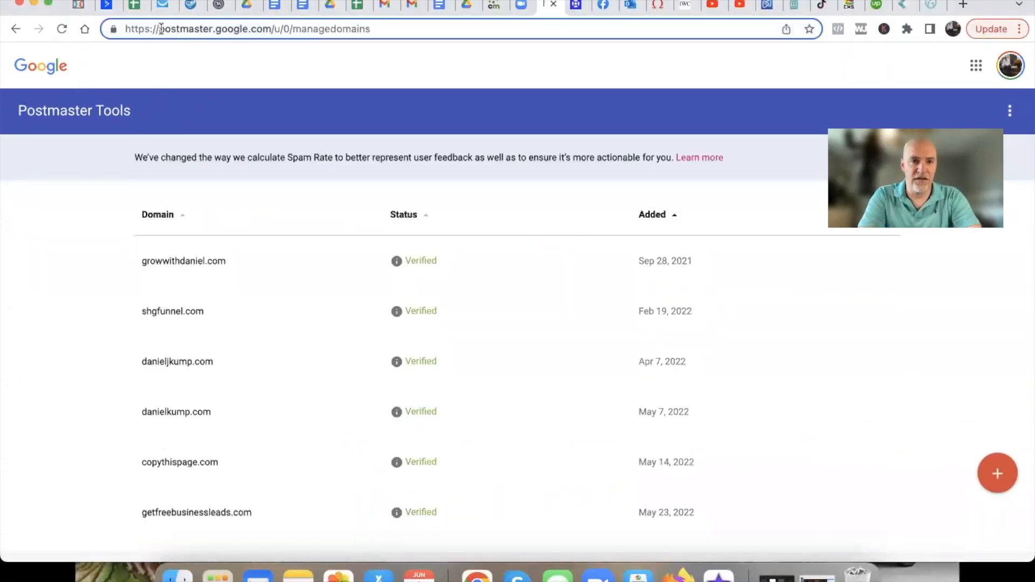
left_click_drag(126, 29, 271, 30)
key("super+c")
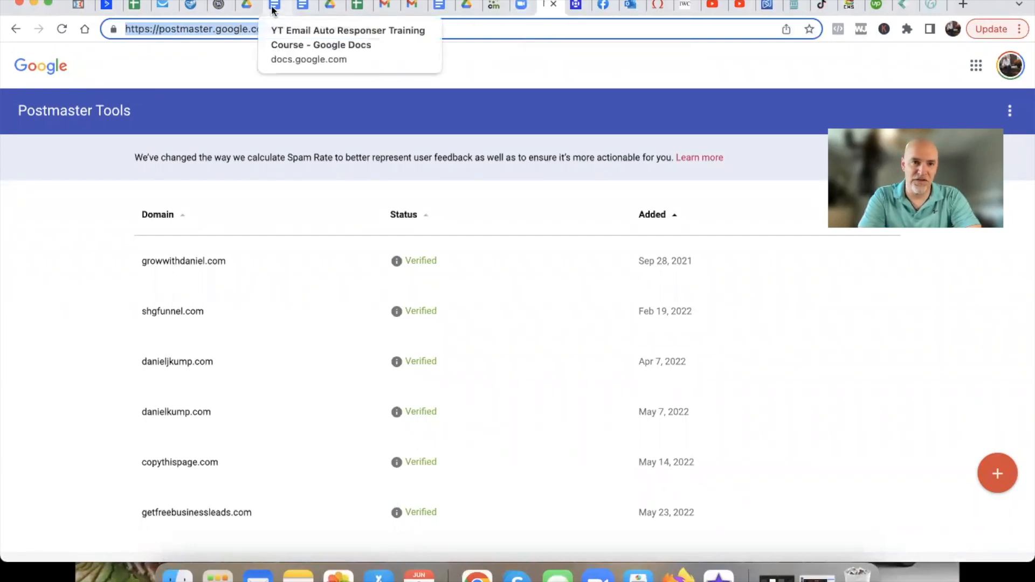
left_click(290, 8)
key("super+v")
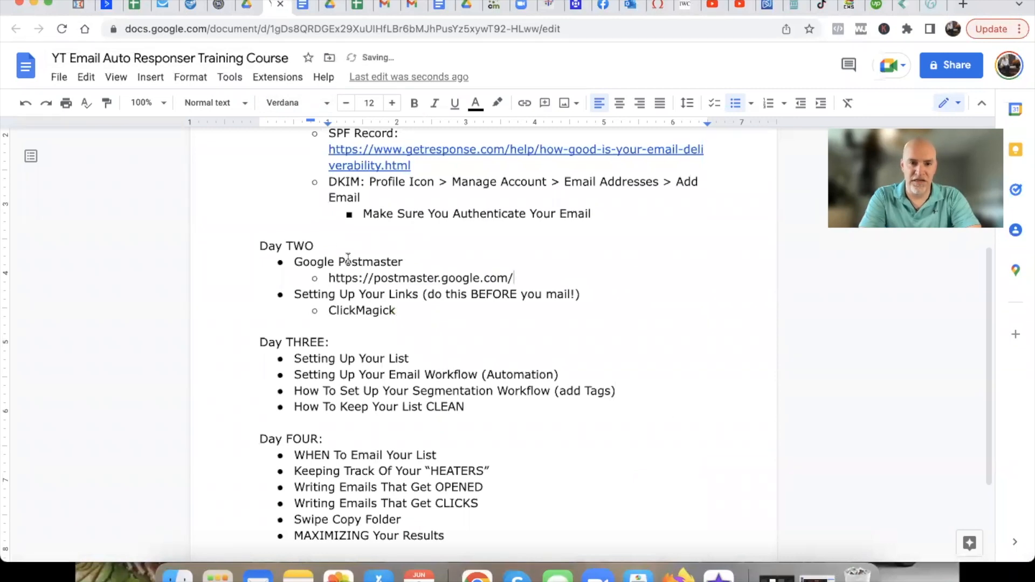
key("Return")
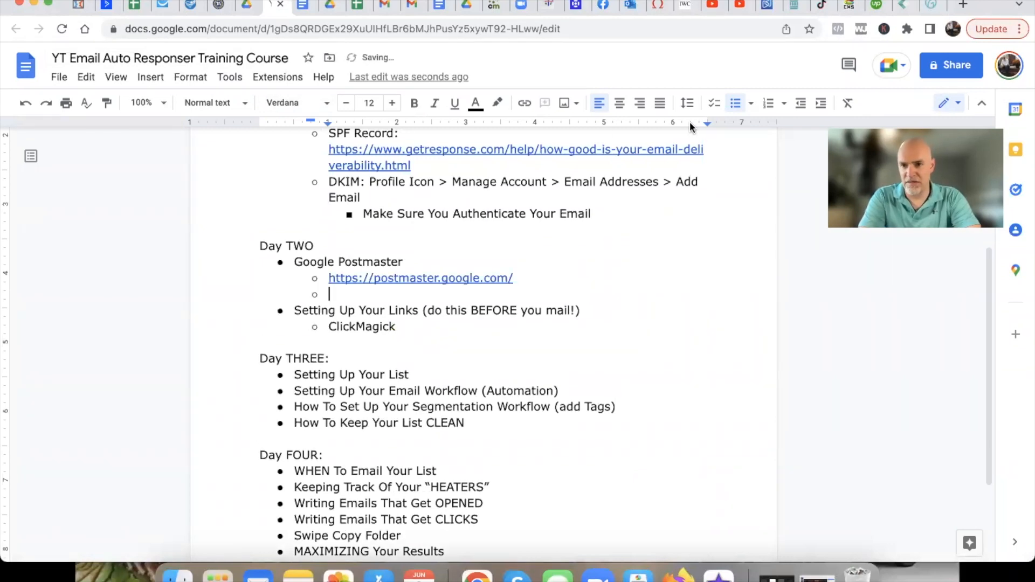
left_click(736, 104)
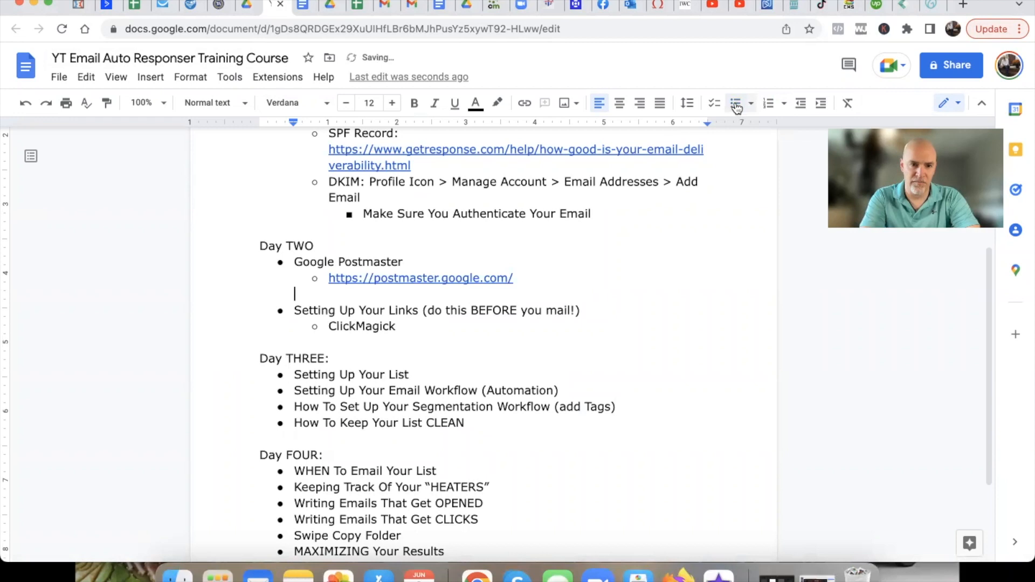
key("BackSpace")
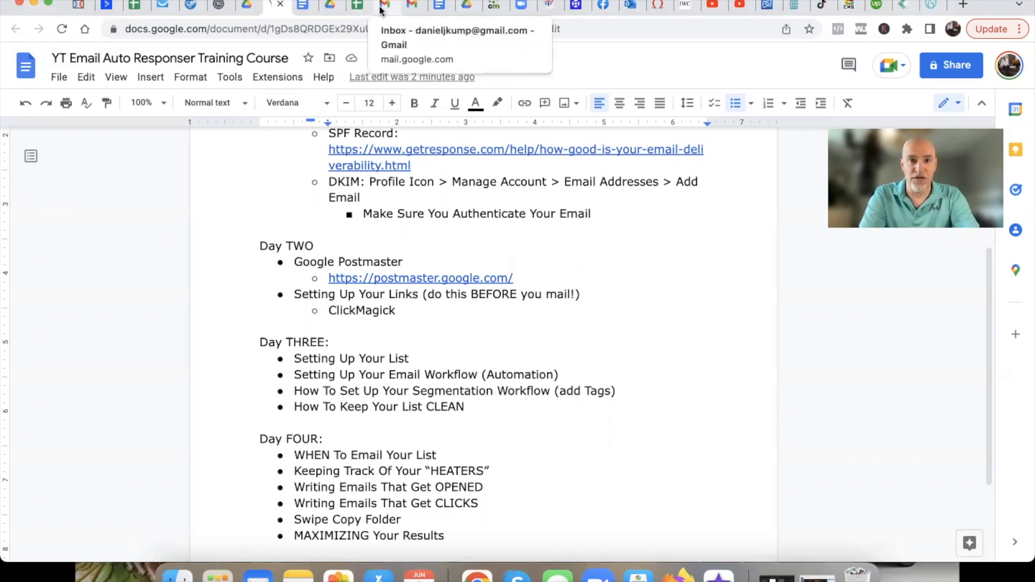
- Switch to Postmaster Tools and examine the listed domains with their verification status, marking shgfunnel.com on screen
left_click(546, 8)
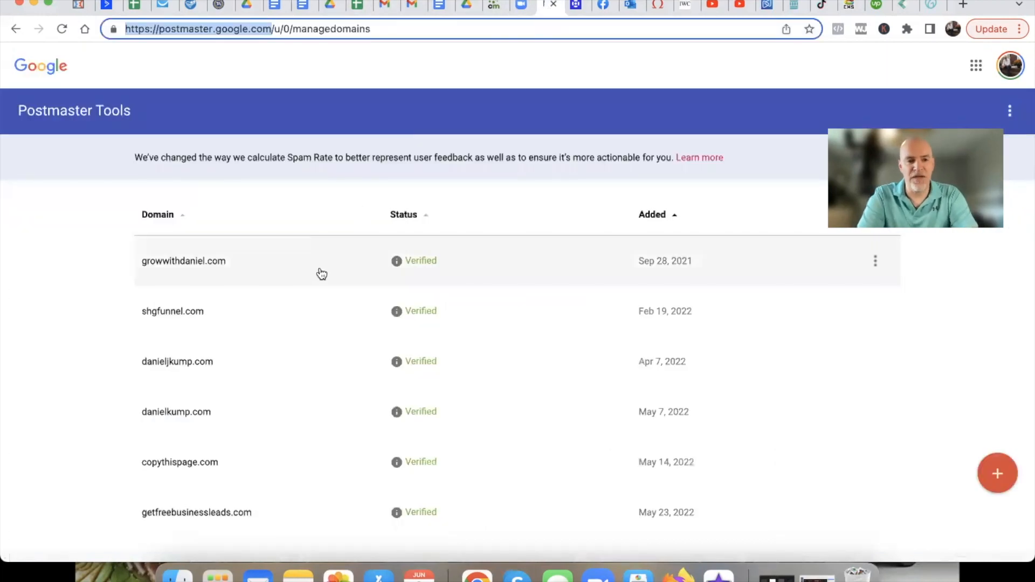
scroll(322, 273, "down", 1)
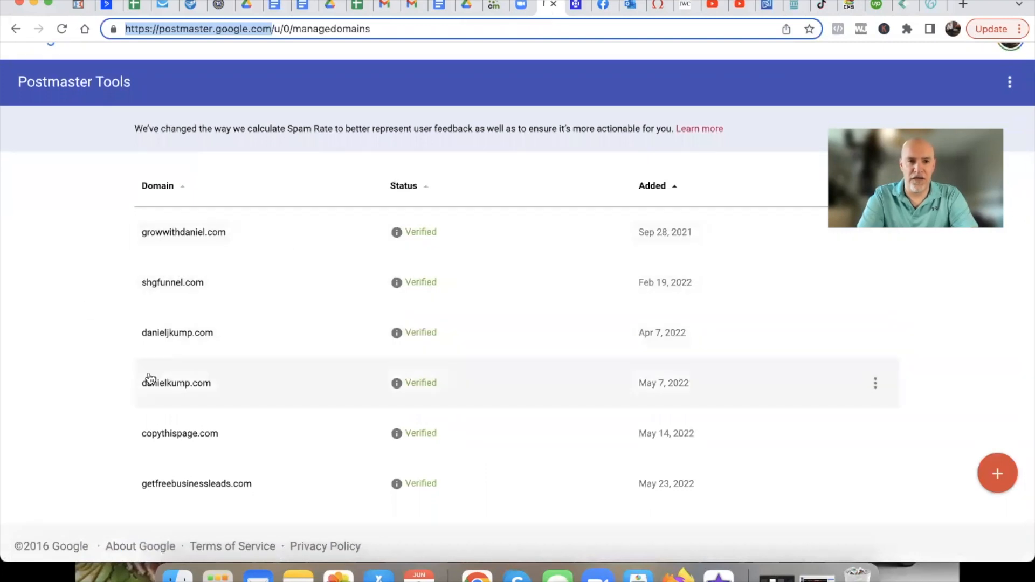
scroll(124, 379, "up", 1)
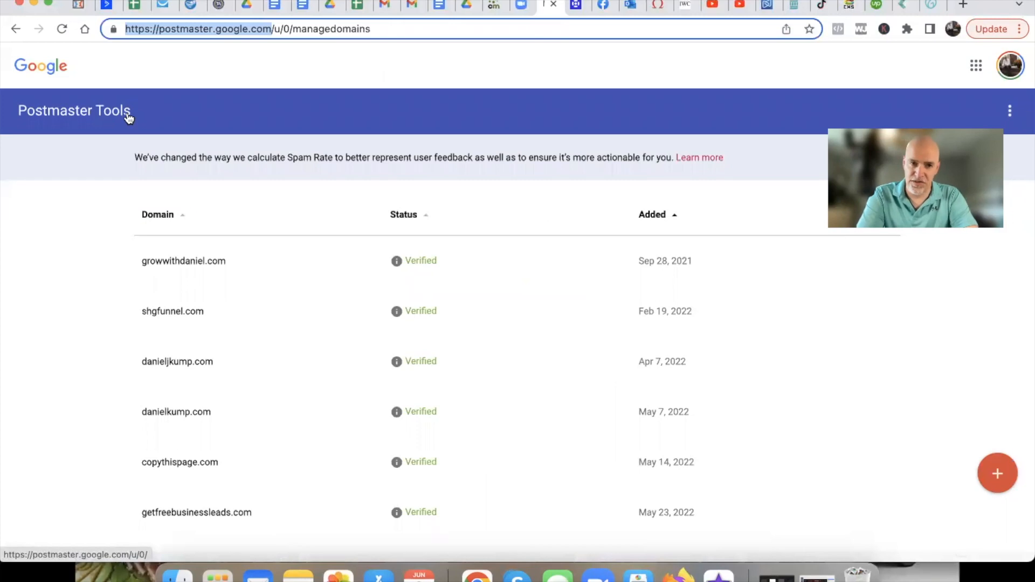
left_click(268, 83)
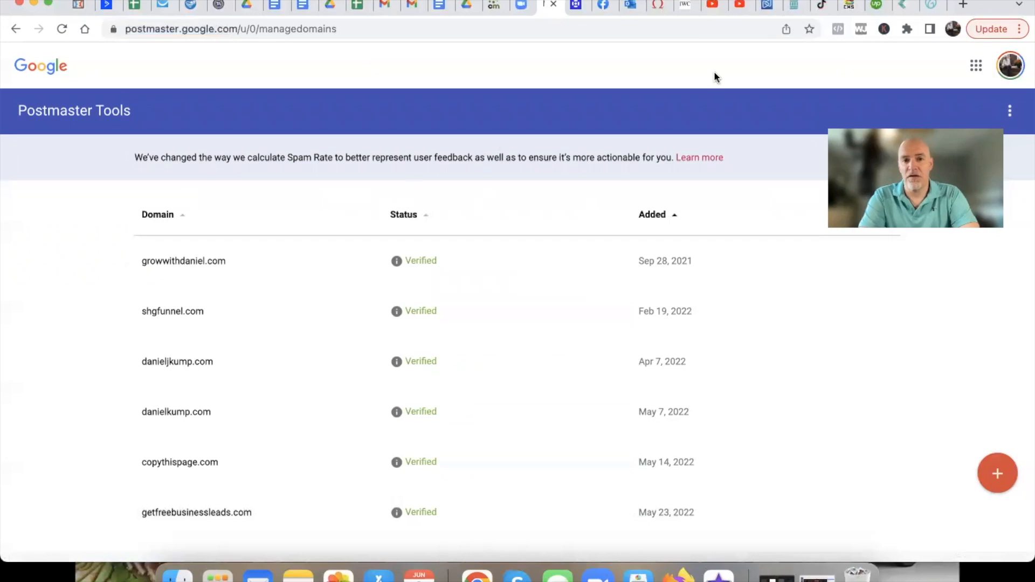
scroll(329, 364, "down", 1)
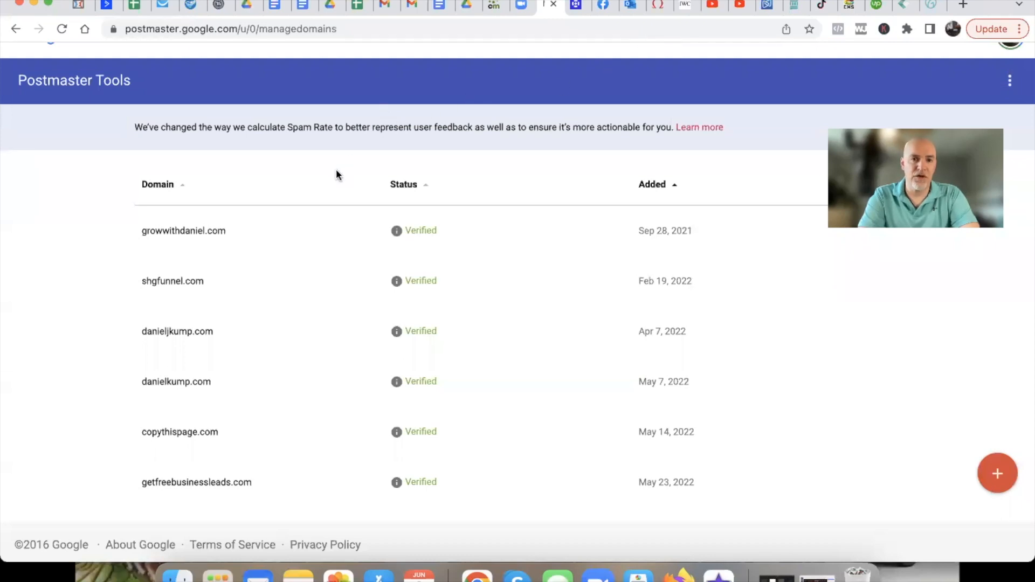
mouse_move(184, 264)
left_mouse_down()
mouse_move(131, 278)
mouse_move(241, 273)
mouse_move(160, 269)
left_mouse_up()
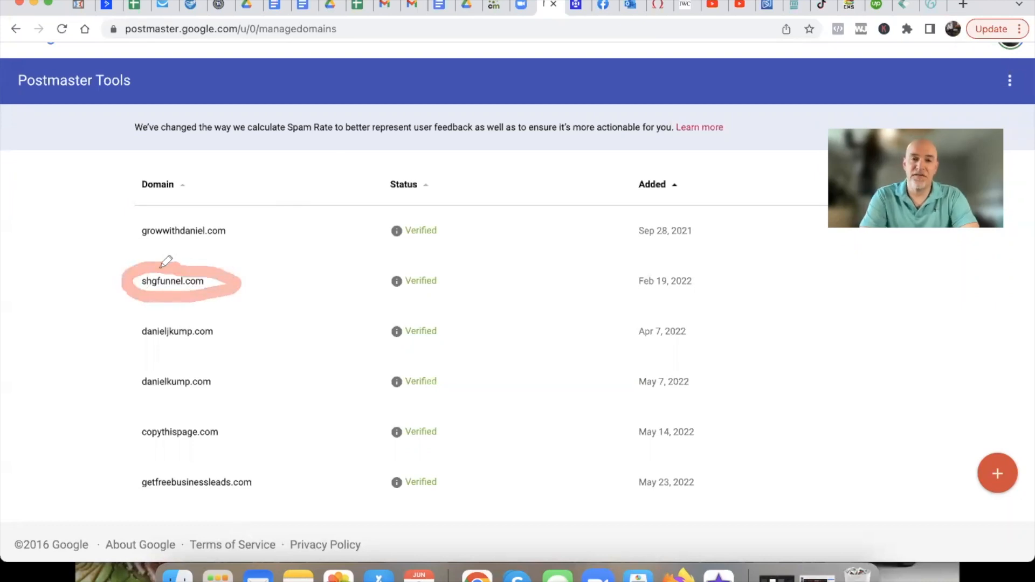
mouse_move(284, 221)
left_mouse_down()
mouse_move(238, 274)
mouse_move(265, 268)
left_mouse_up()
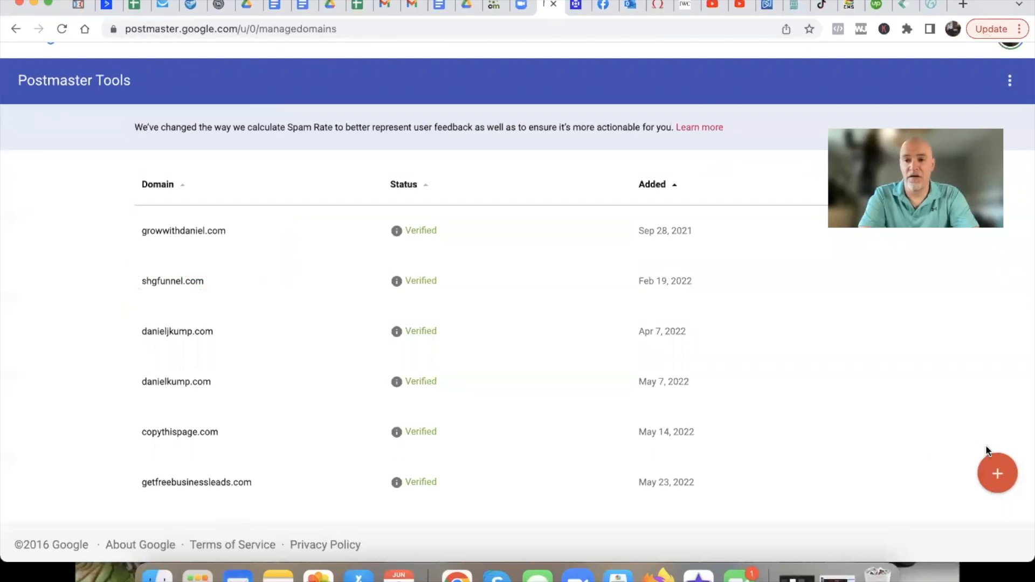
- Add the domain abc123.com to Postmaster Tools and select the TXT record value given for its ownership verification
left_click(999, 478)
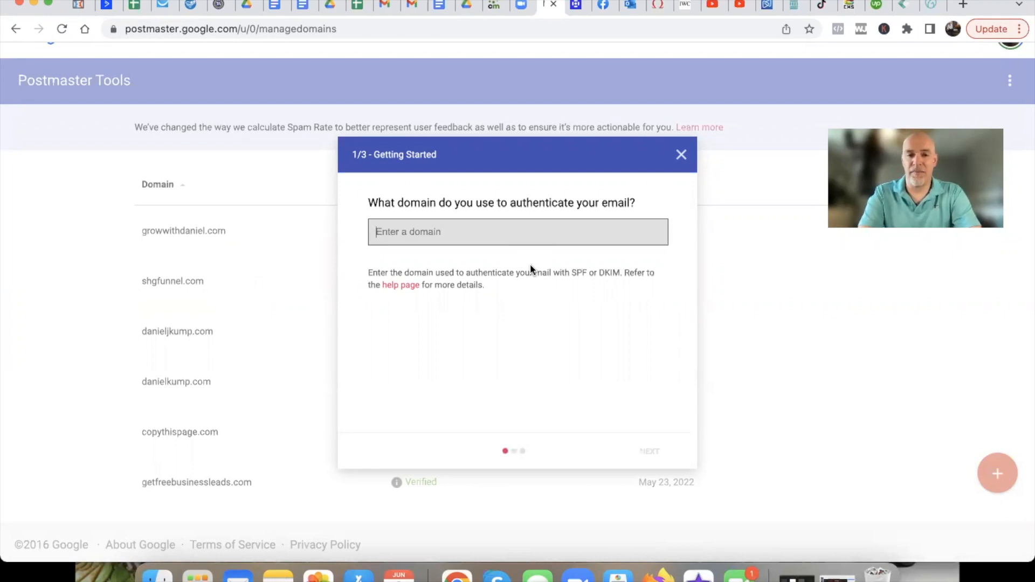
left_click(481, 233)
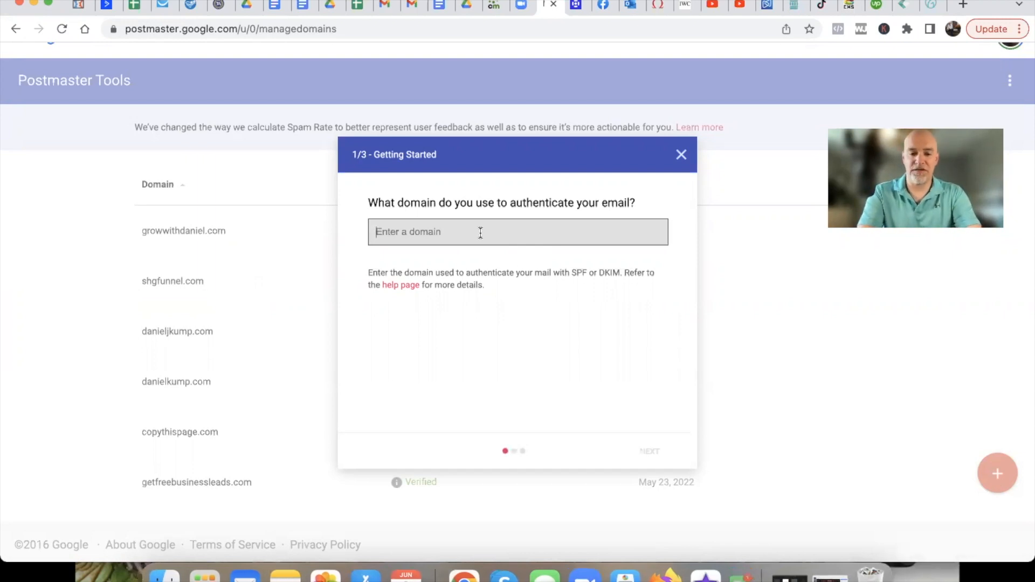
type("abc123.co")
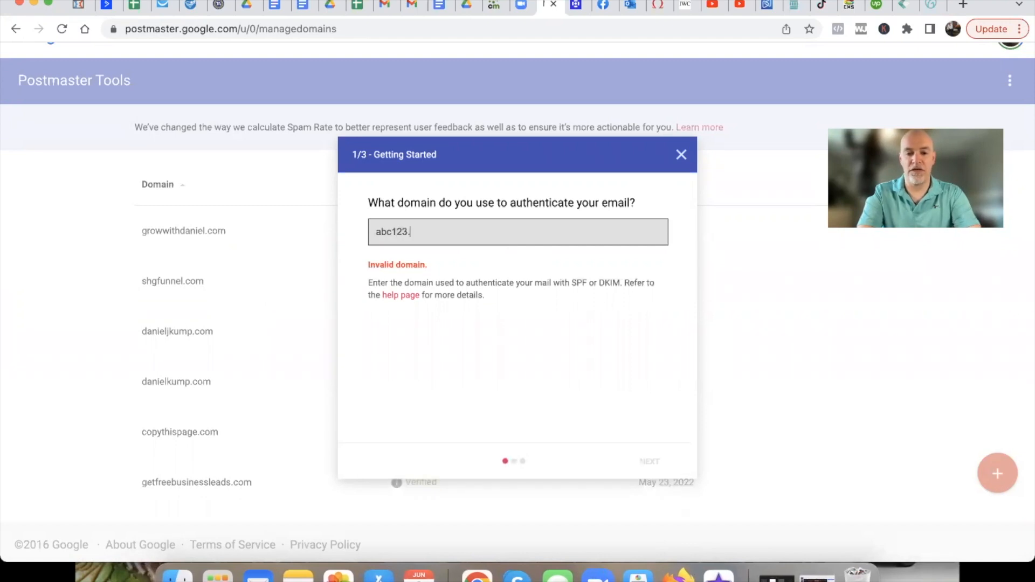
type("m")
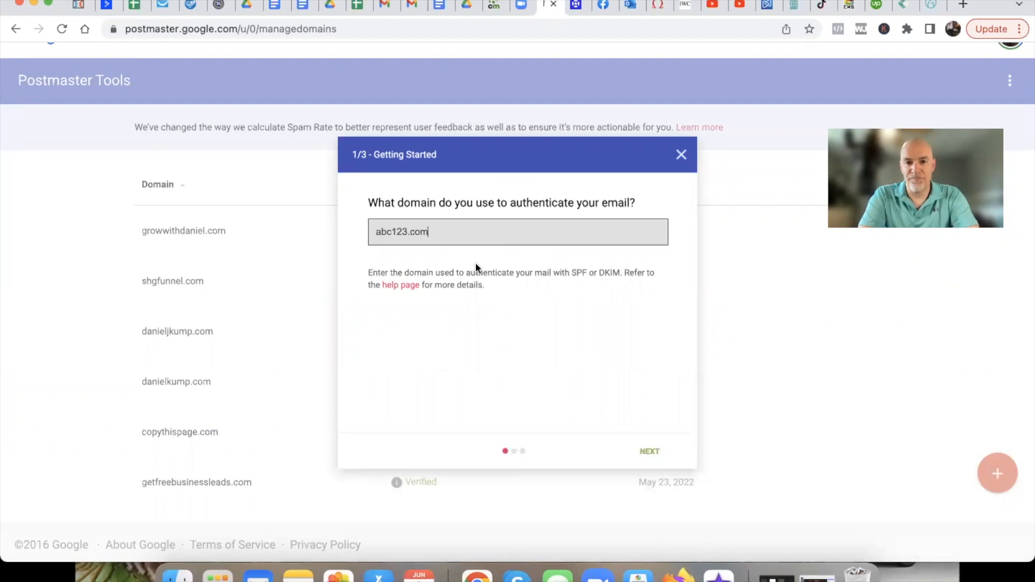
left_click(651, 451)
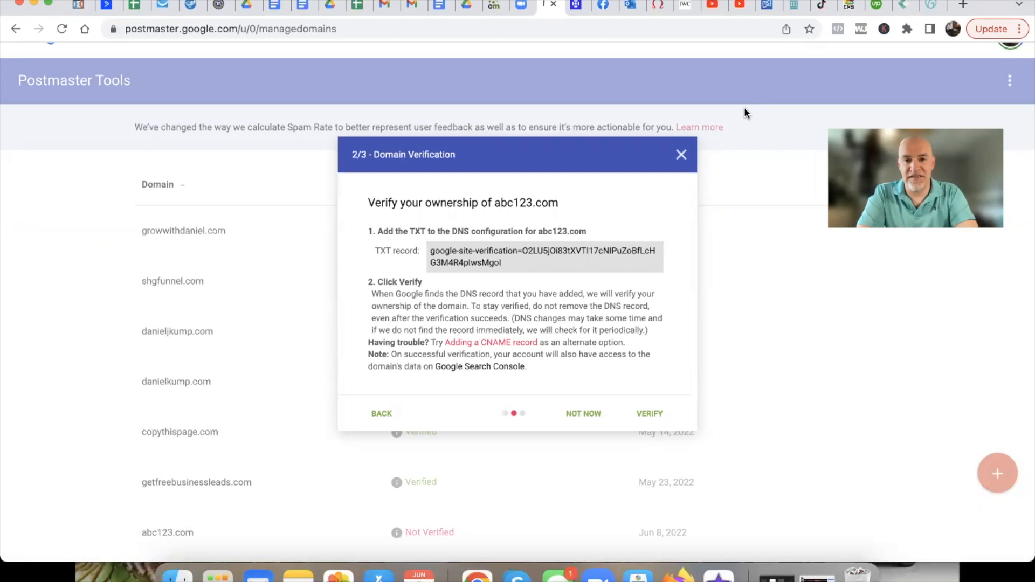
left_click_drag(504, 258, 431, 250)
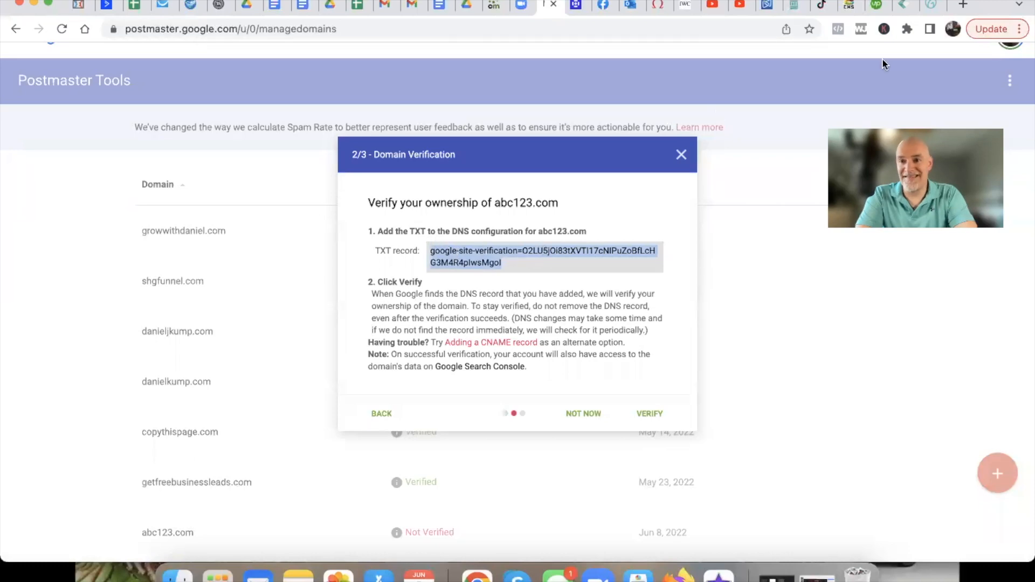
- Switch to the GoDaddy DNS page for copythispage.com and examine the type, name and data of its google-site-verification TXT record
left_click(936, 3)
scroll(571, 261, "up", 2)
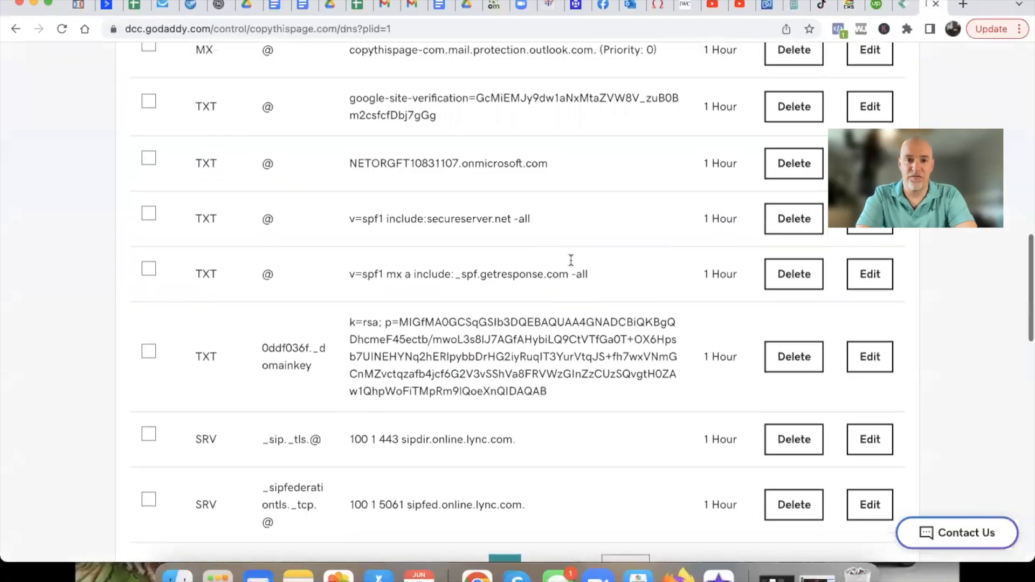
scroll(571, 260, "up", 5)
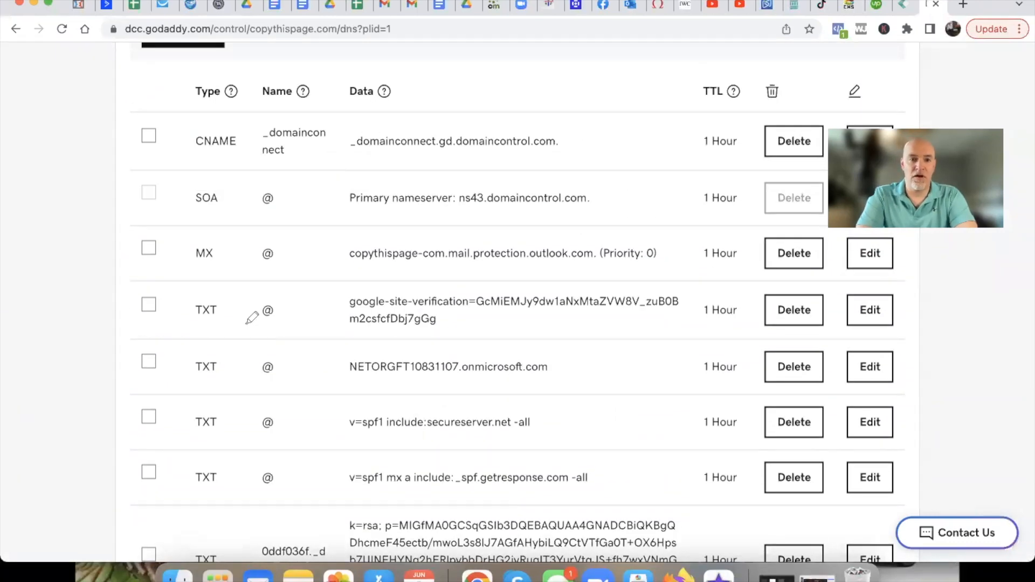
mouse_move(218, 288)
left_mouse_down()
mouse_move(180, 305)
mouse_move(208, 286)
mouse_move(280, 345)
mouse_move(252, 285)
left_mouse_up()
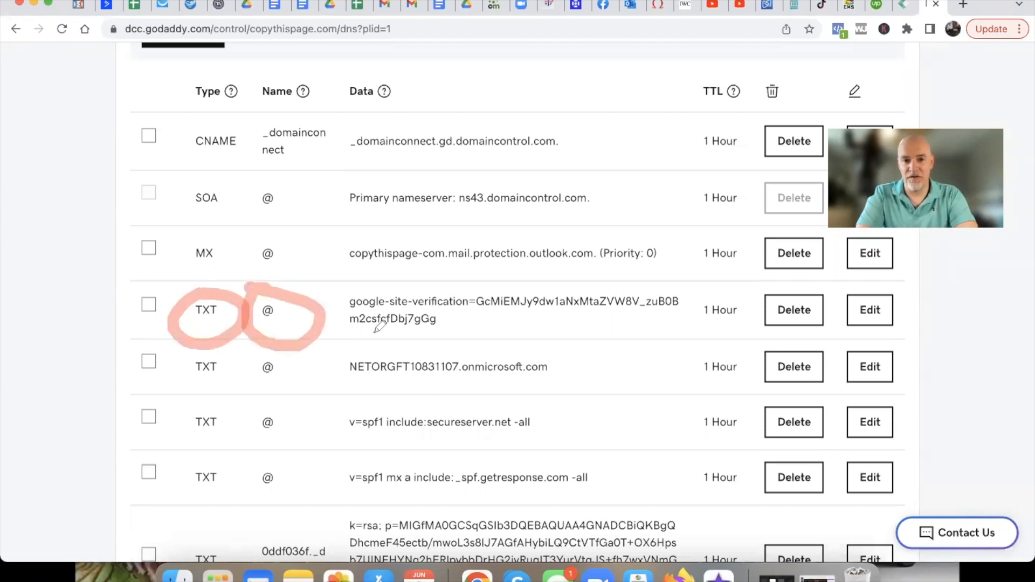
mouse_move(361, 342)
left_mouse_down()
mouse_move(624, 343)
mouse_move(708, 272)
mouse_move(431, 270)
mouse_move(323, 330)
mouse_move(359, 346)
left_mouse_up()
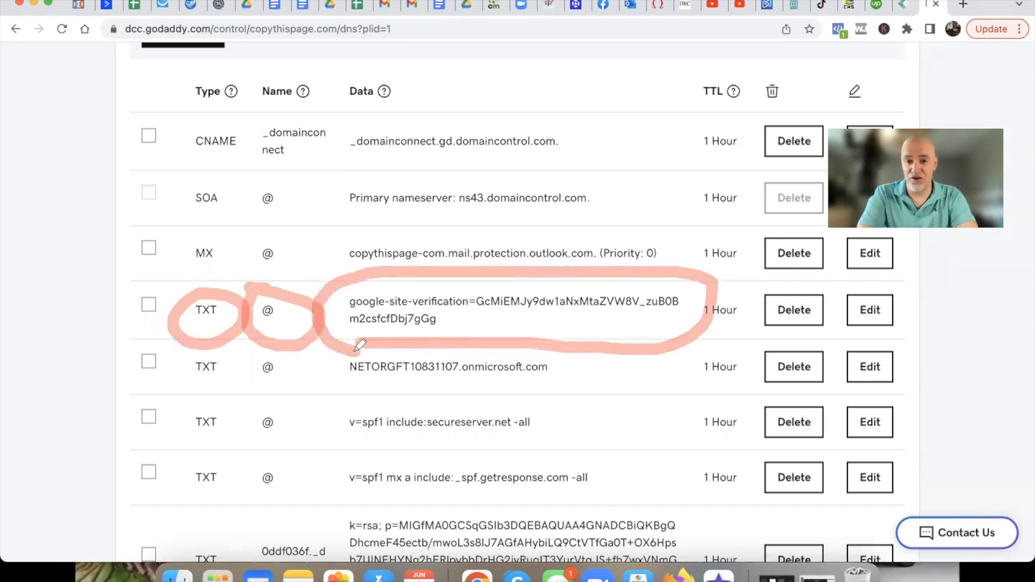
mouse_move(308, 216)
left_mouse_down()
mouse_move(334, 276)
mouse_move(348, 242)
left_mouse_up()
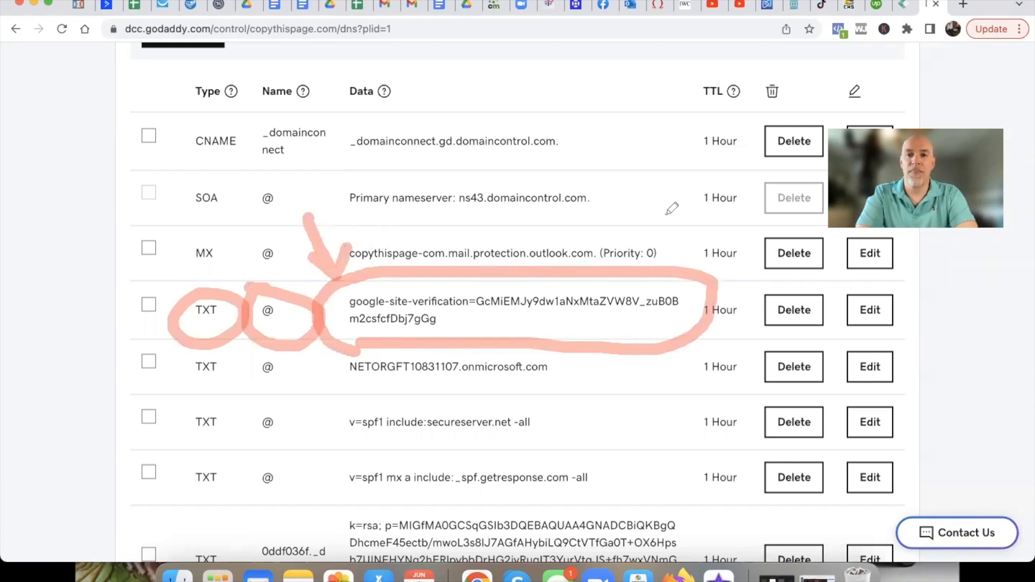
left_click(621, 105)
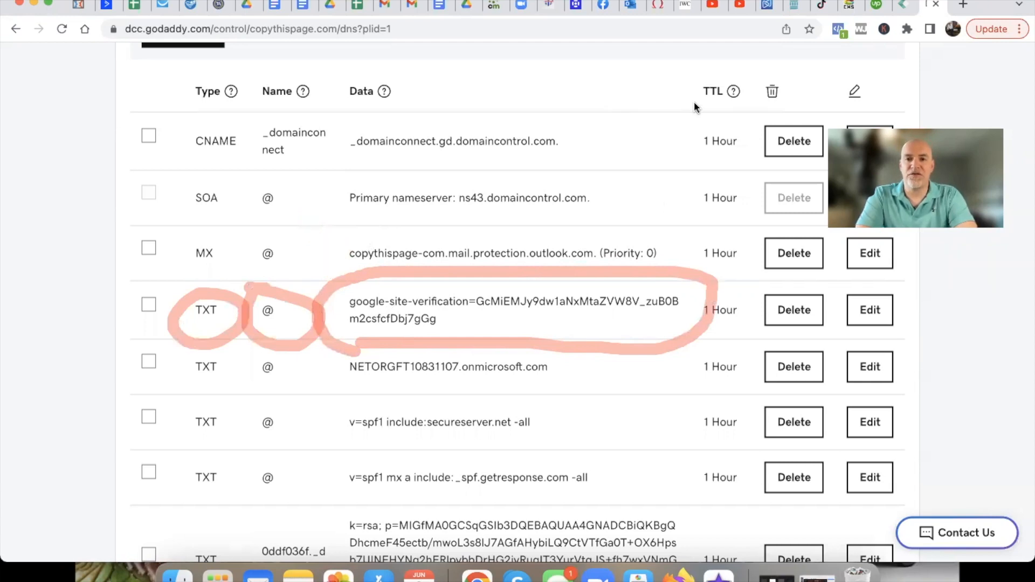
key("Escape")
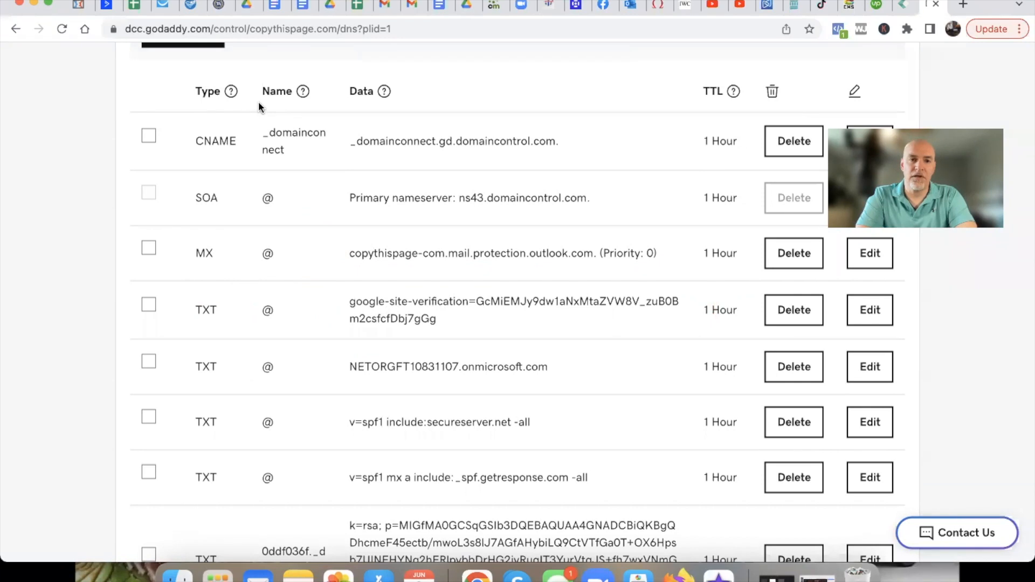
- Set the new TXT record's name to @ for copythispage.com and empty its value field
scroll(278, 205, "up", 6)
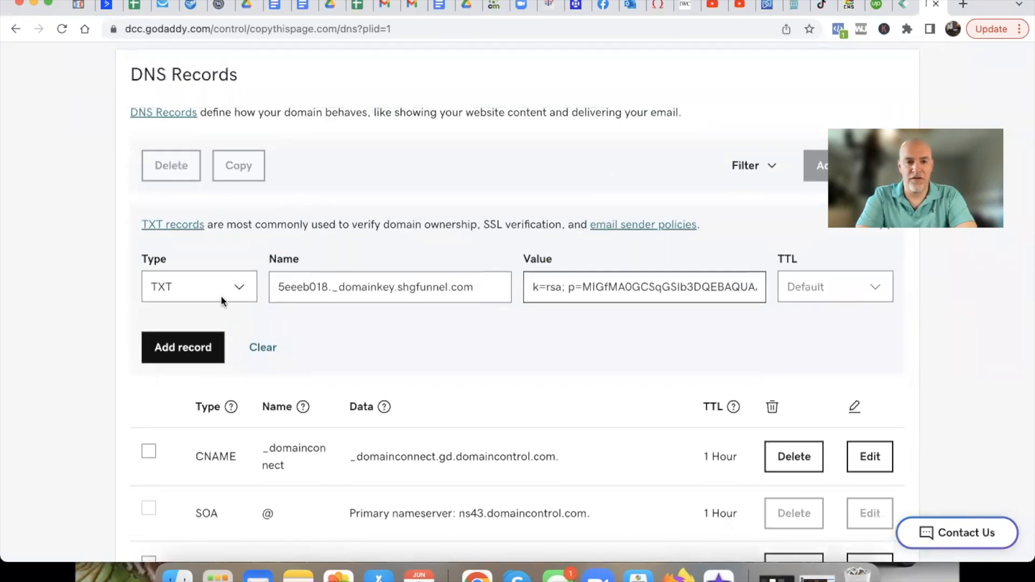
triple_click(332, 285)
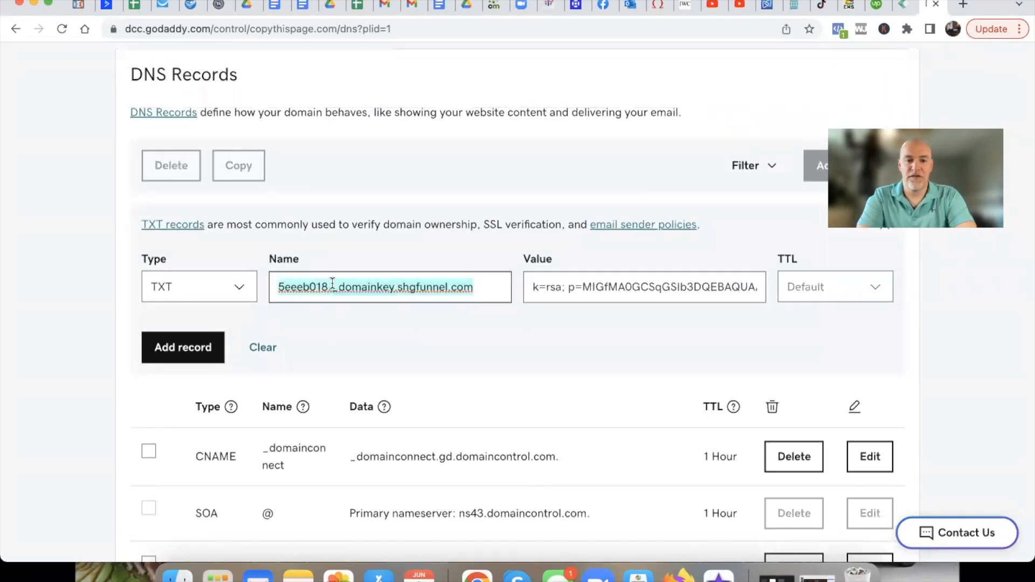
key("BackSpace")
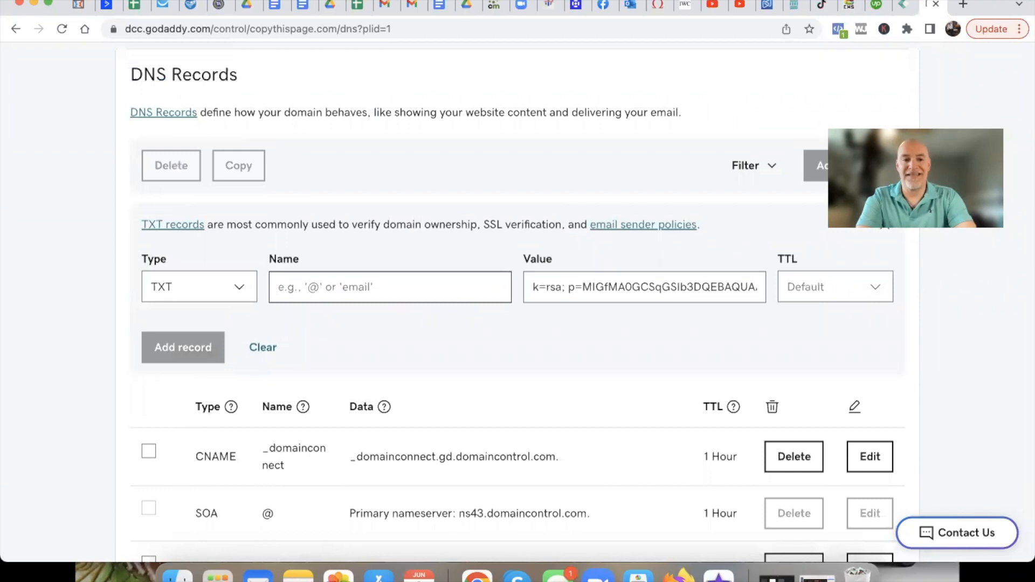
type("@")
triple_click(576, 288)
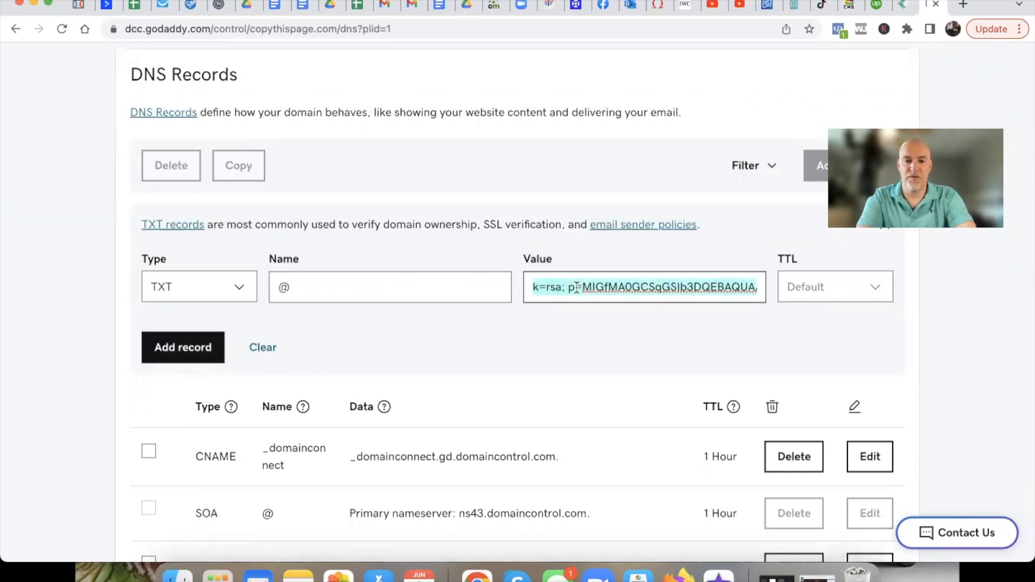
key("BackSpace")
type("https://postmaster.google.com/")
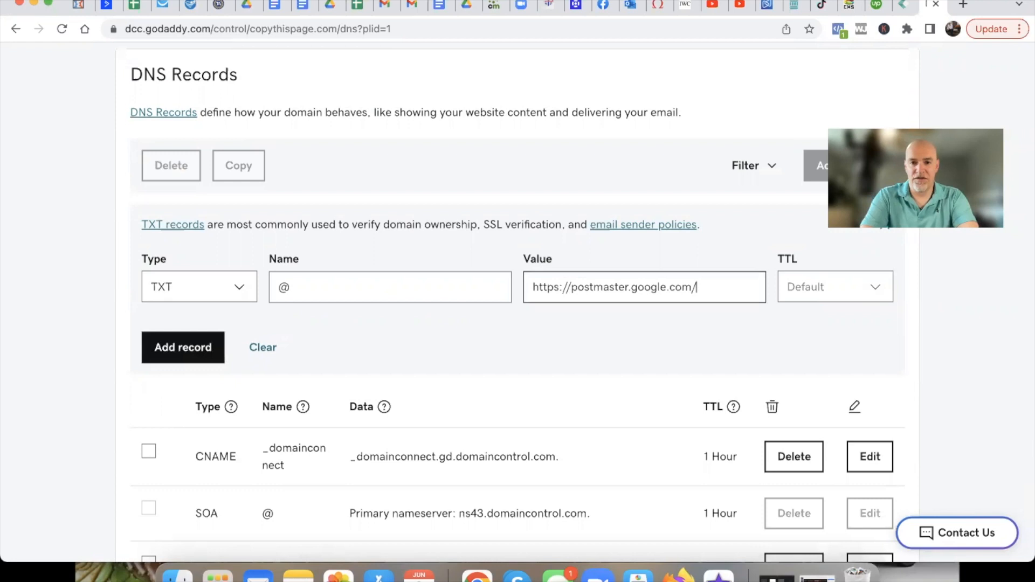
triple_click(610, 282)
key("BackSpace")
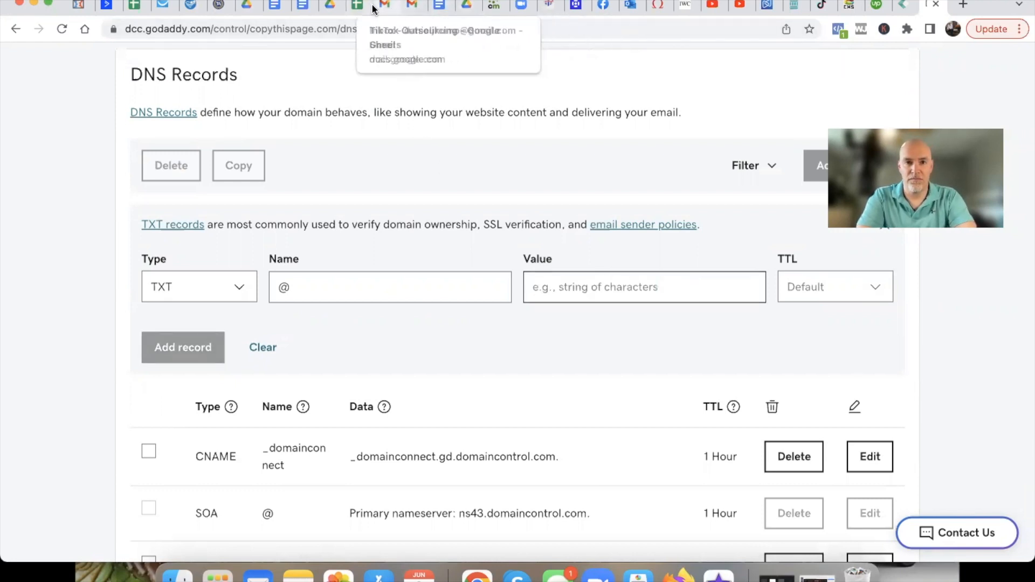
- Copy the abc123.com verification TXT record from Postmaster Tools and paste it as the value of the new TXT record in GoDaddy
left_click(549, 6)
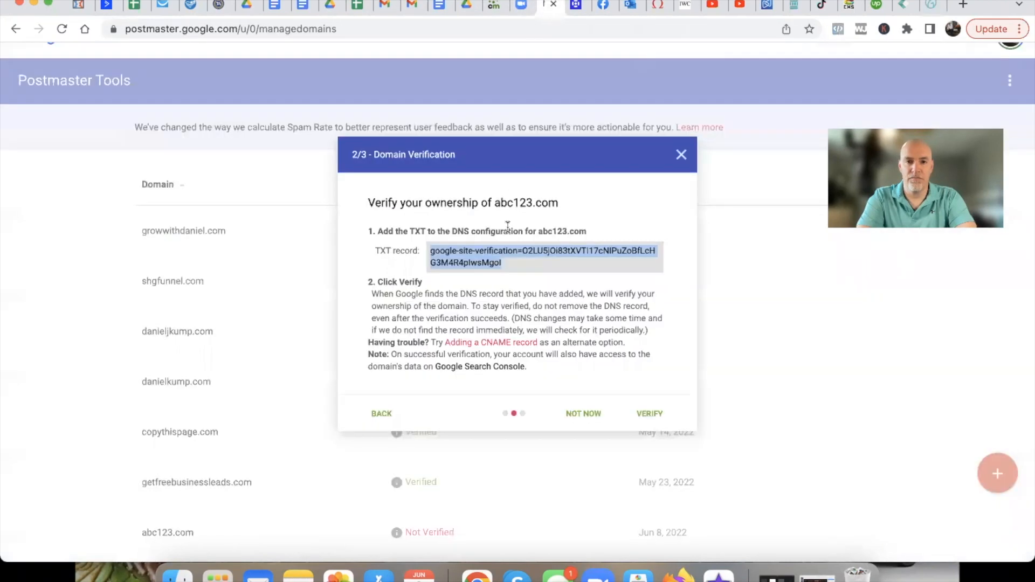
left_click_drag(505, 263, 426, 254)
left_click(931, 6)
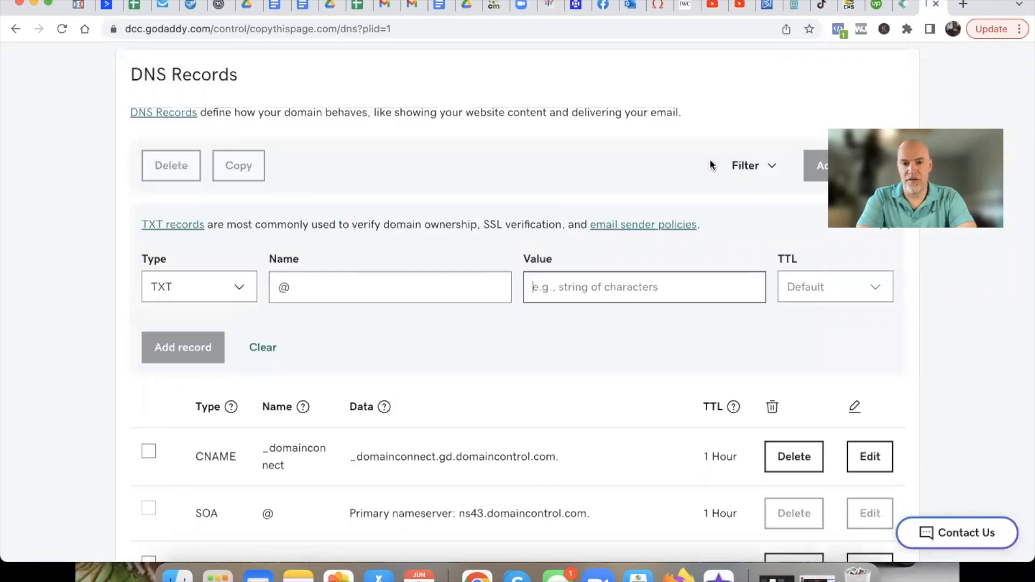
type("google-site-verification=Q2LU5jOi83tXVTI7cNRuZo8hLcHG3M494uhwsMgzd")
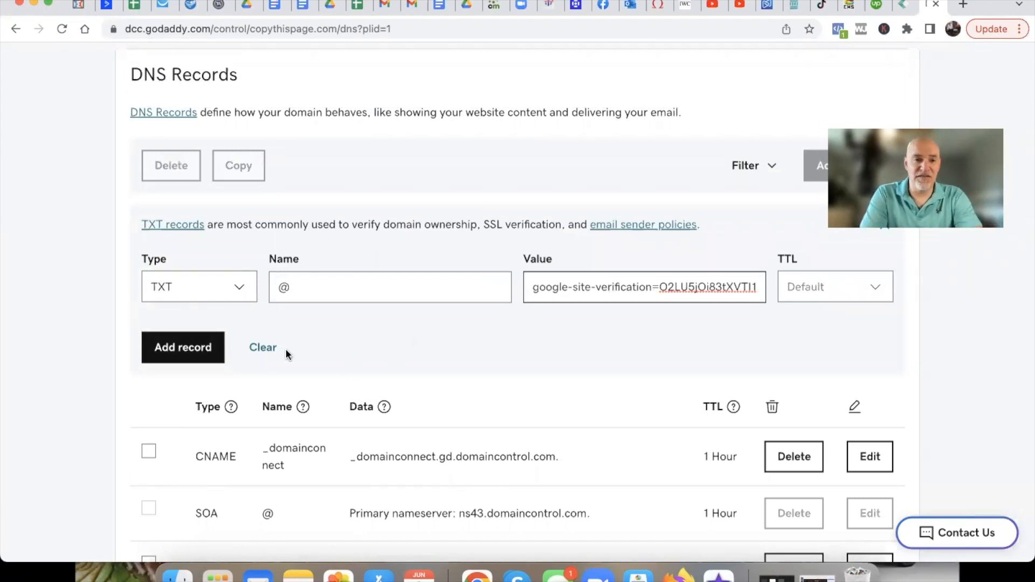
- Clear the unsaved DNS record form, and close the abc123.com domain verification dialog in Postmaster Tools
left_click(264, 348)
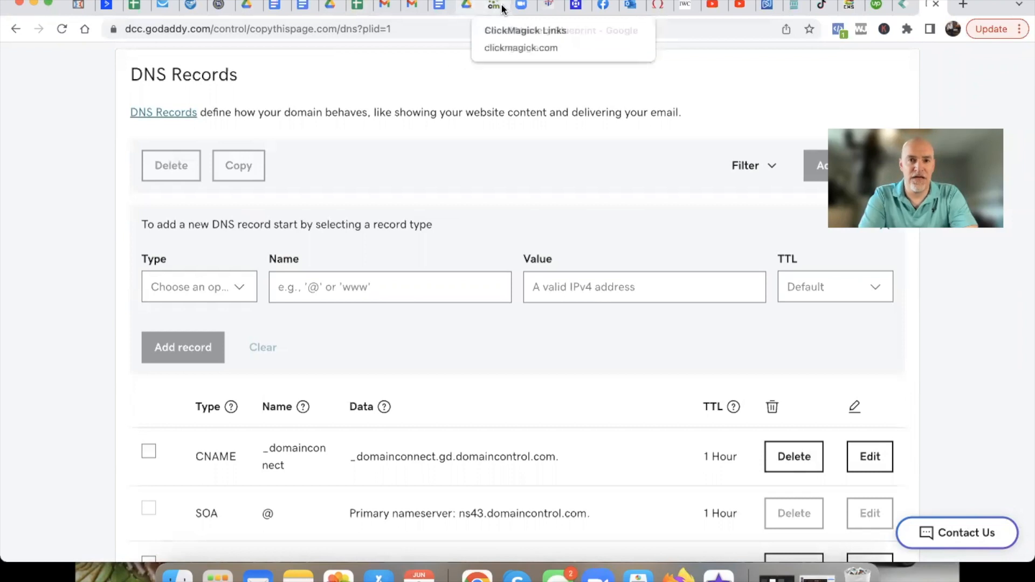
left_click(546, 7)
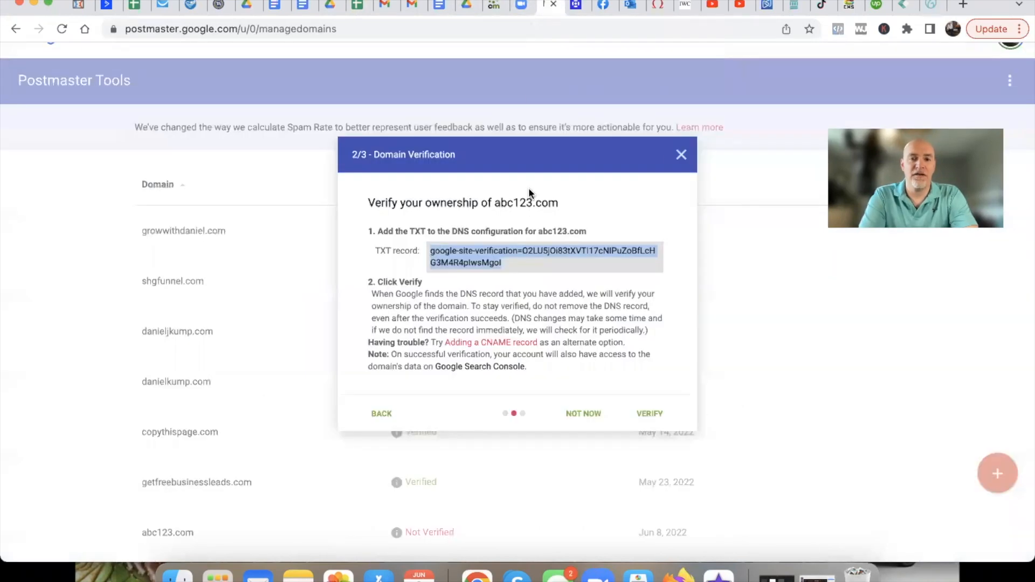
left_click(682, 154)
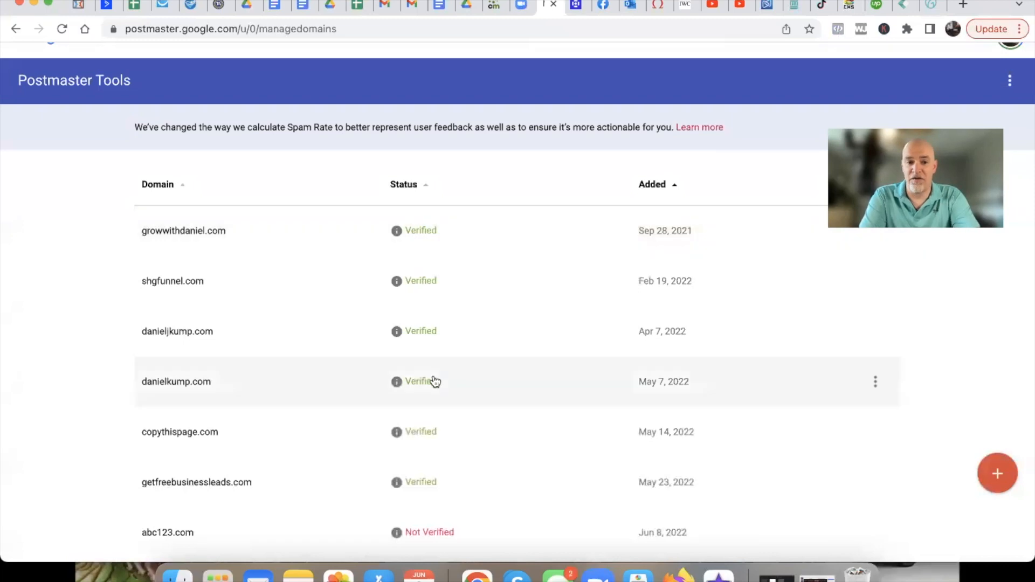
- Remove the unverified domain abc123.com from Postmaster Tools
scroll(434, 384, "down", 2)
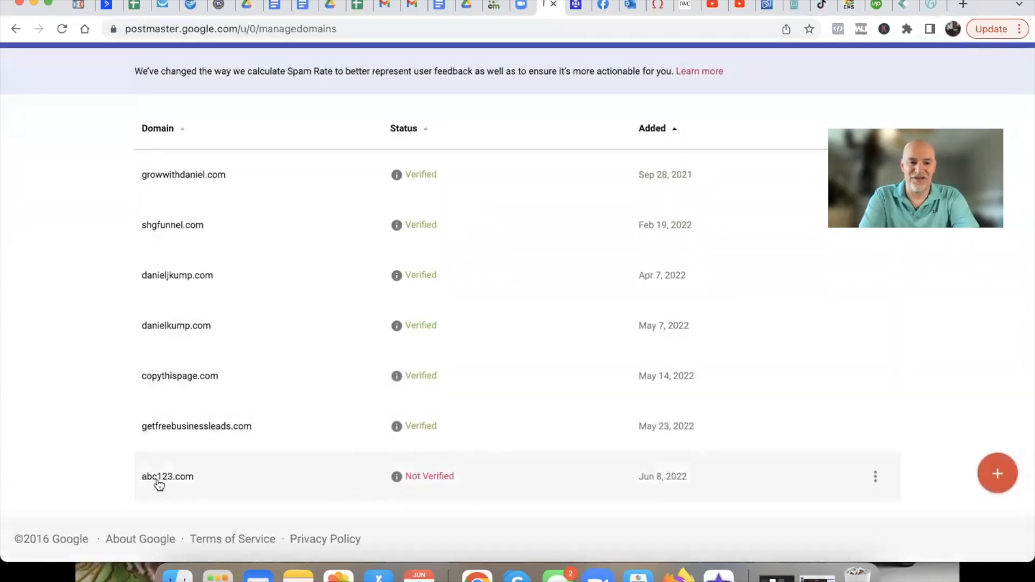
left_click(876, 476)
left_click(819, 527)
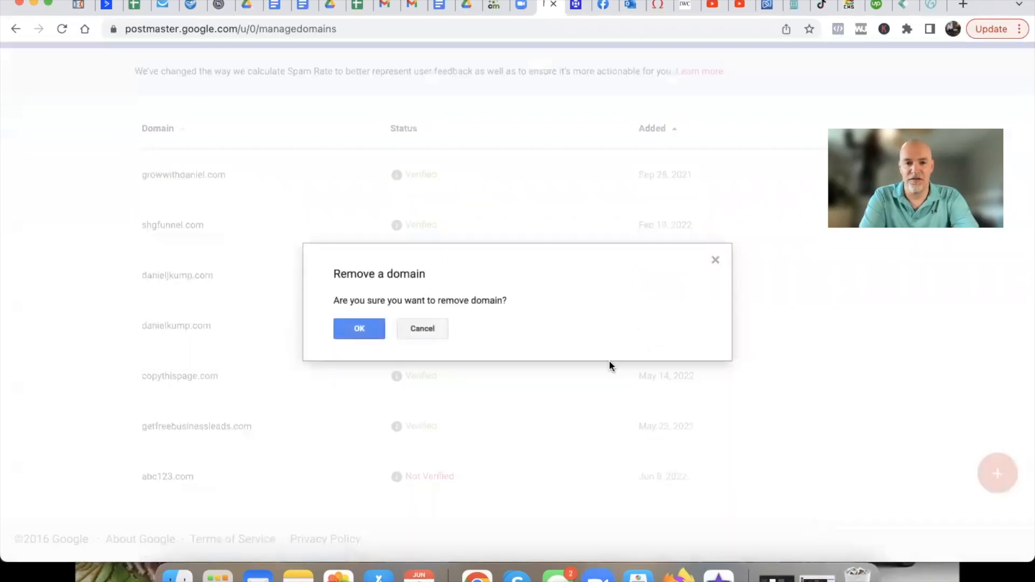
left_click(366, 326)
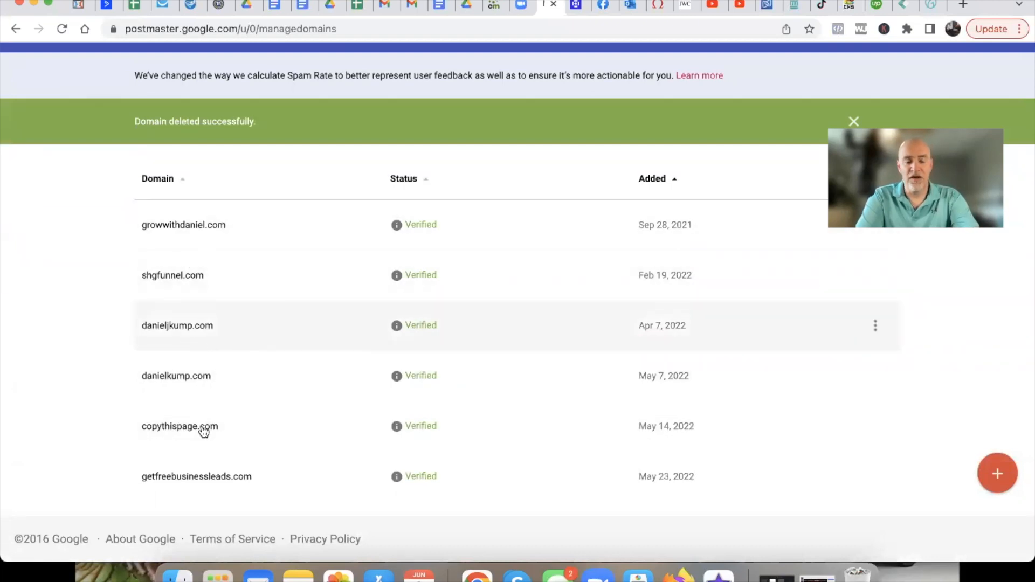
- Open the Spam Rate dashboard for copythispage.com, examine the user-reported spam chart and show the list of available reports
left_click(173, 432)
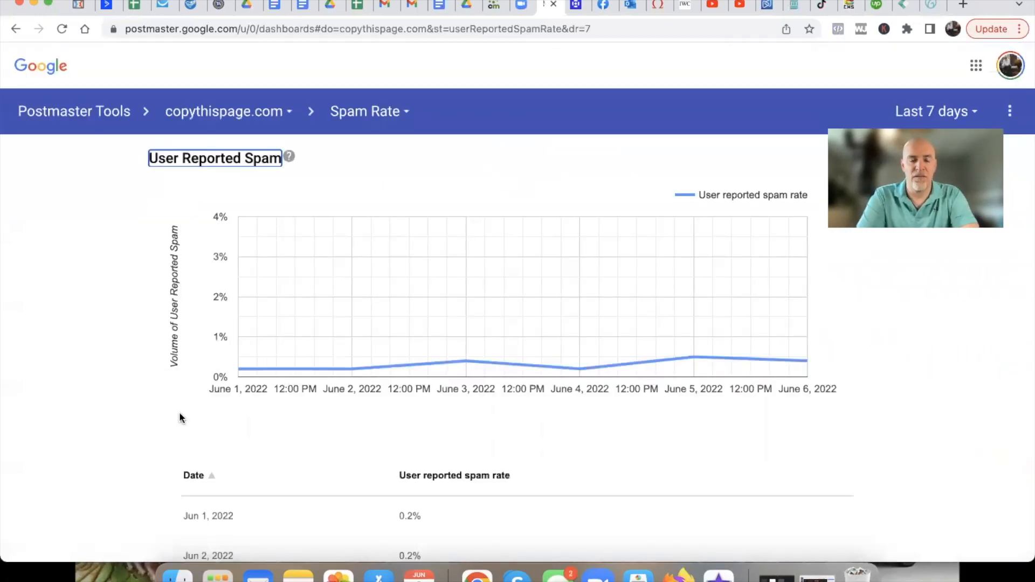
mouse_move(490, 374)
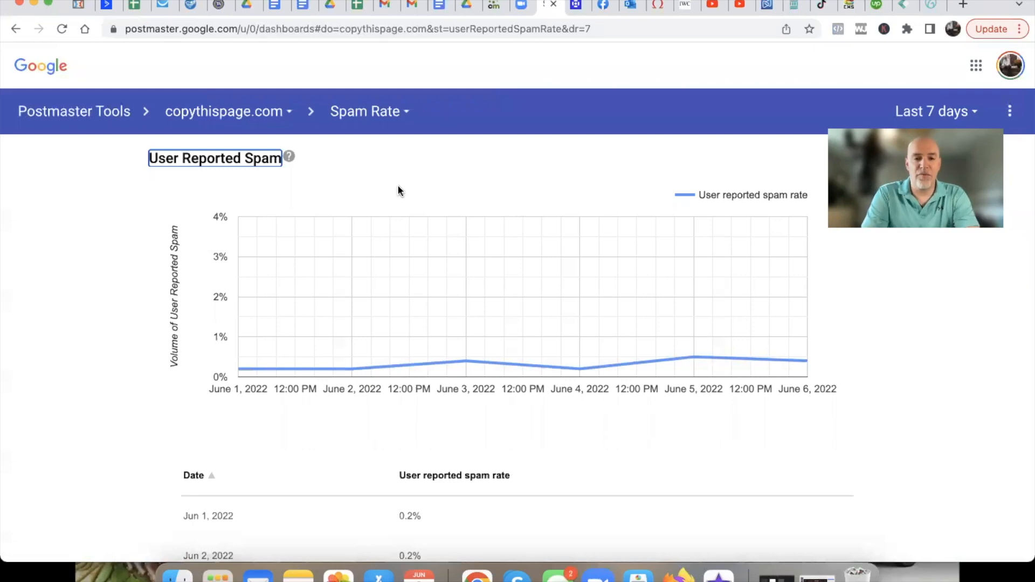
left_click(402, 113)
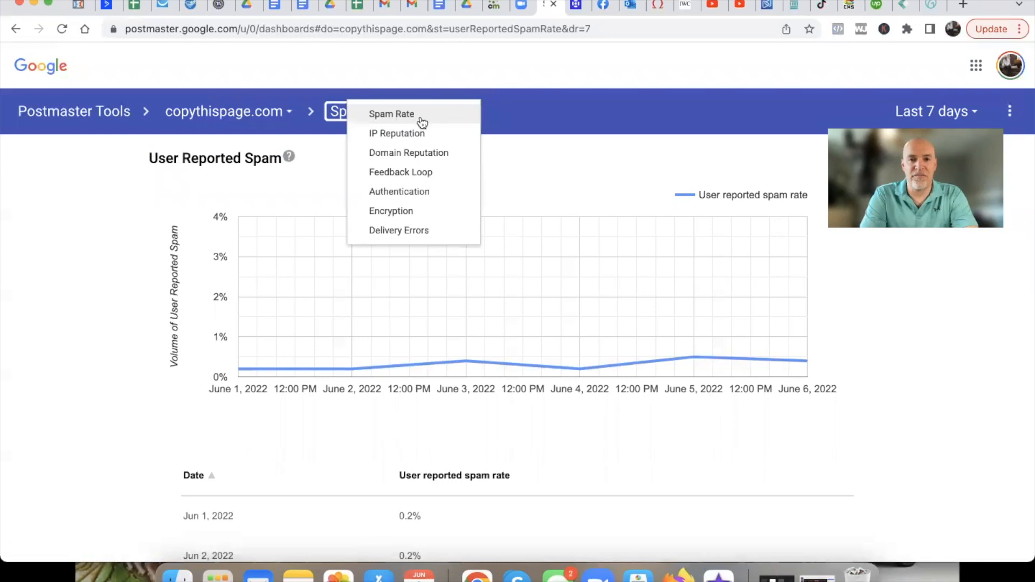
mouse_move(455, 310)
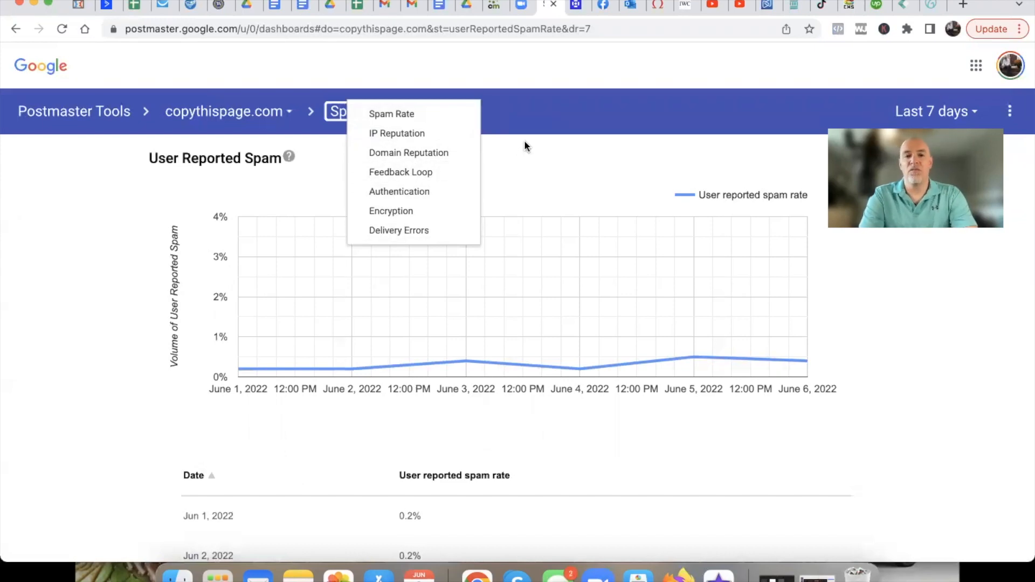
mouse_move(376, 291)
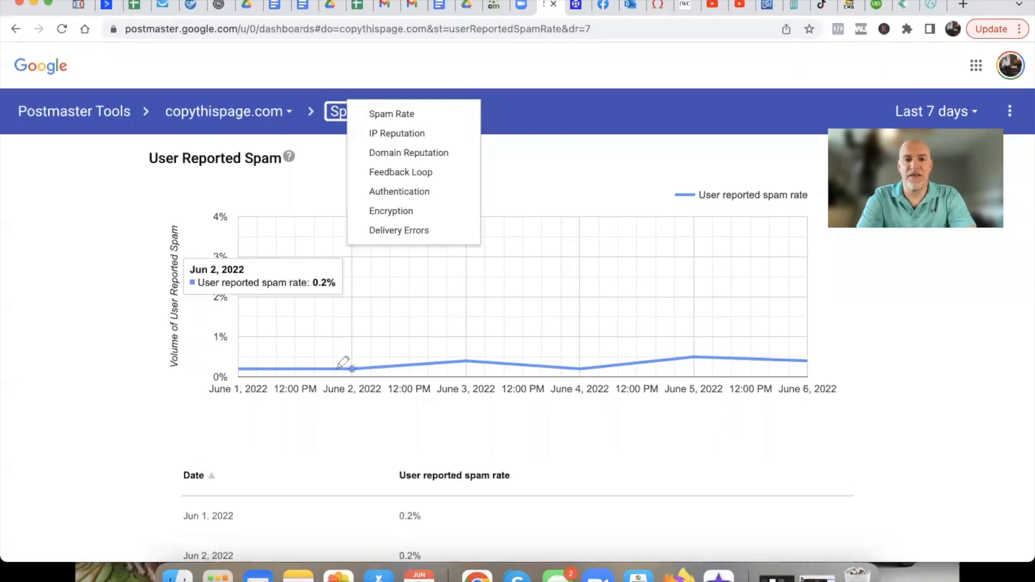
- Mark Spam Rate, IP Reputation and Domain Reputation on screen, add an arrow and a question mark, and erase all the marks
left_click_drag(447, 111, 489, 107)
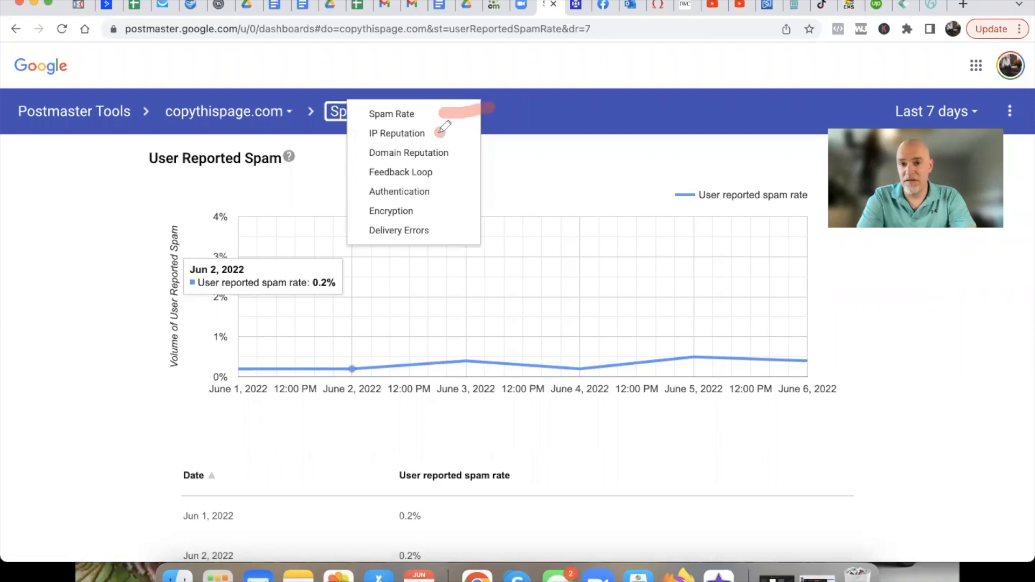
left_click_drag(436, 133, 515, 123)
left_click_drag(453, 155, 507, 148)
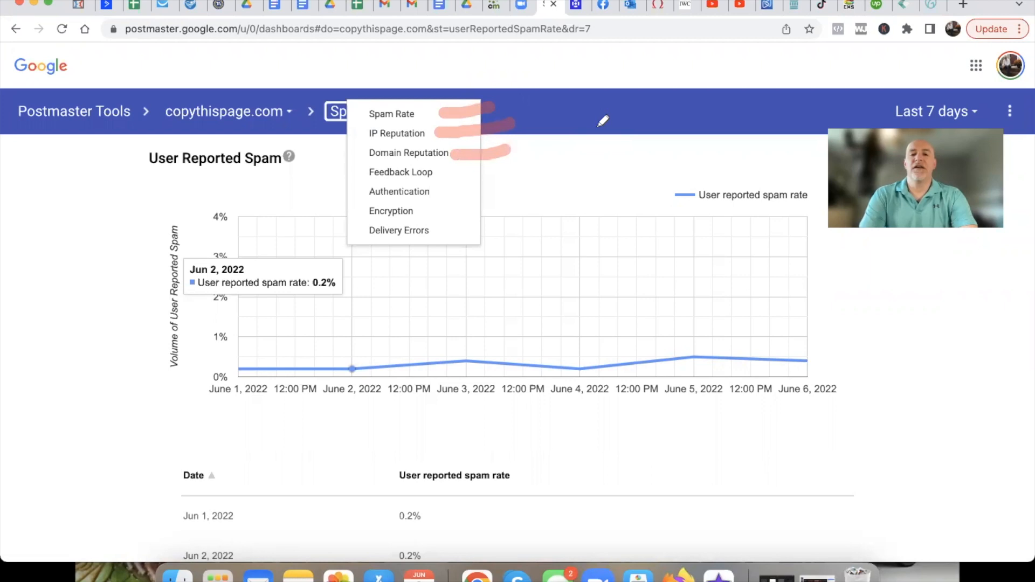
mouse_move(278, 86)
left_mouse_down()
mouse_move(334, 111)
mouse_move(292, 149)
left_mouse_up()
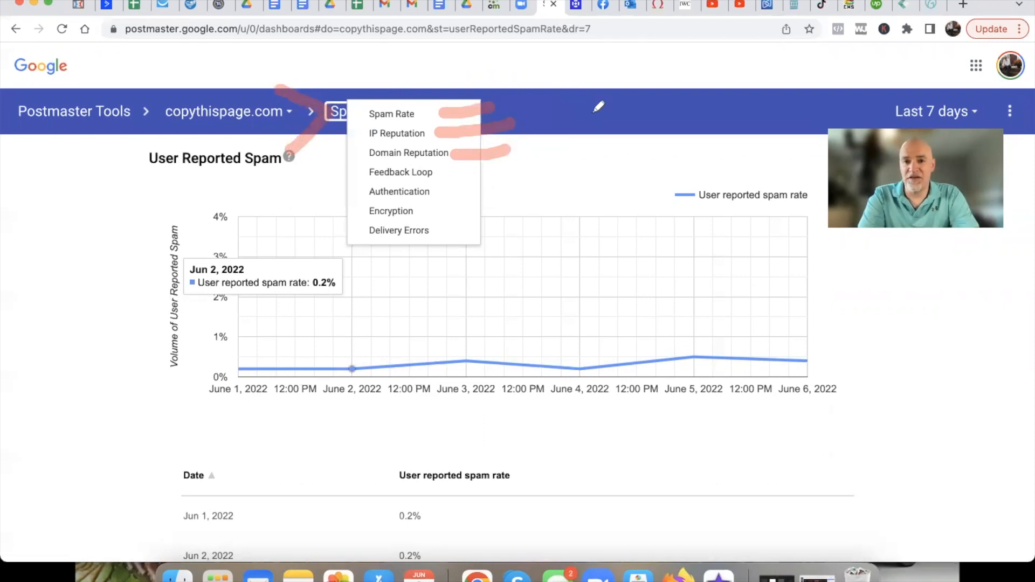
mouse_move(578, 115)
left_mouse_down()
mouse_move(589, 110)
mouse_move(620, 215)
left_mouse_up()
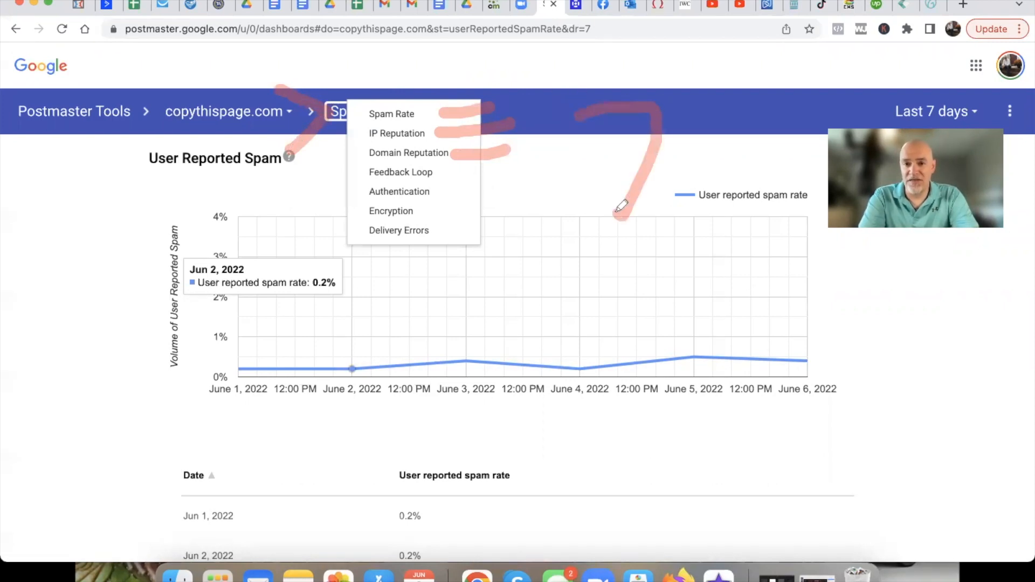
left_click(618, 237)
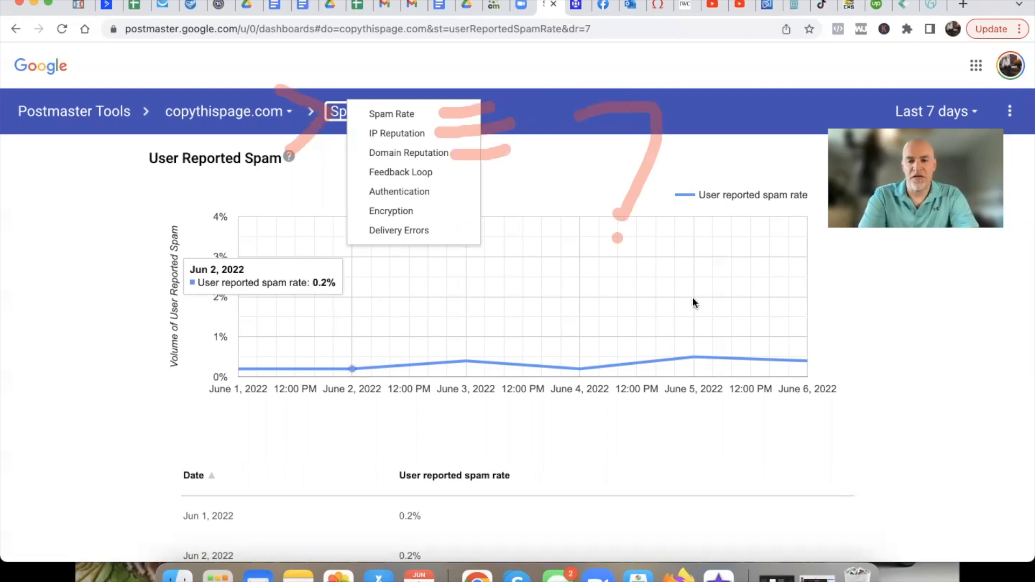
left_click(714, 354)
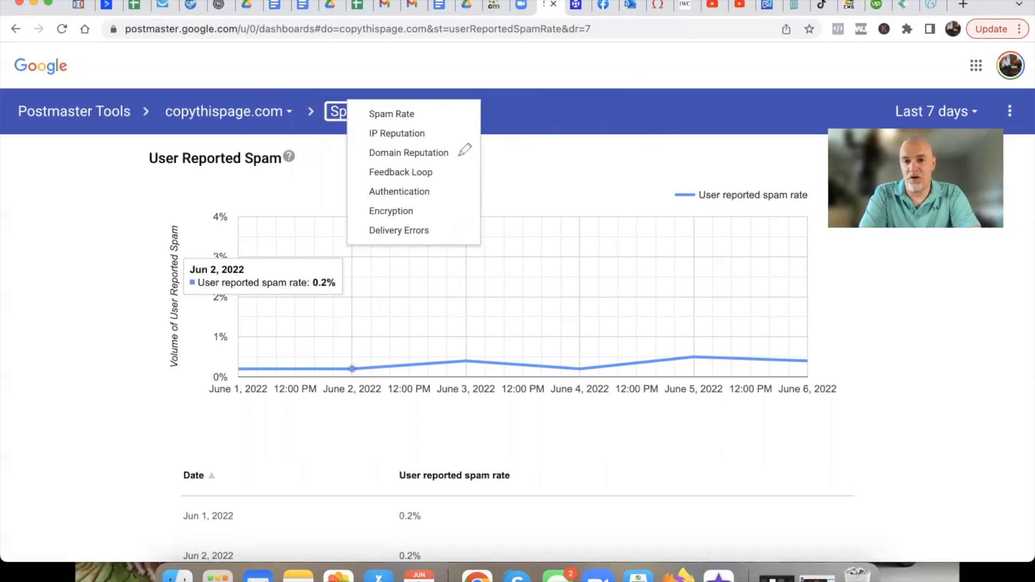
- Highlight Domain Reputation and Spam Rate in the report list and draw a large letter G beside them
left_click_drag(459, 156, 549, 155)
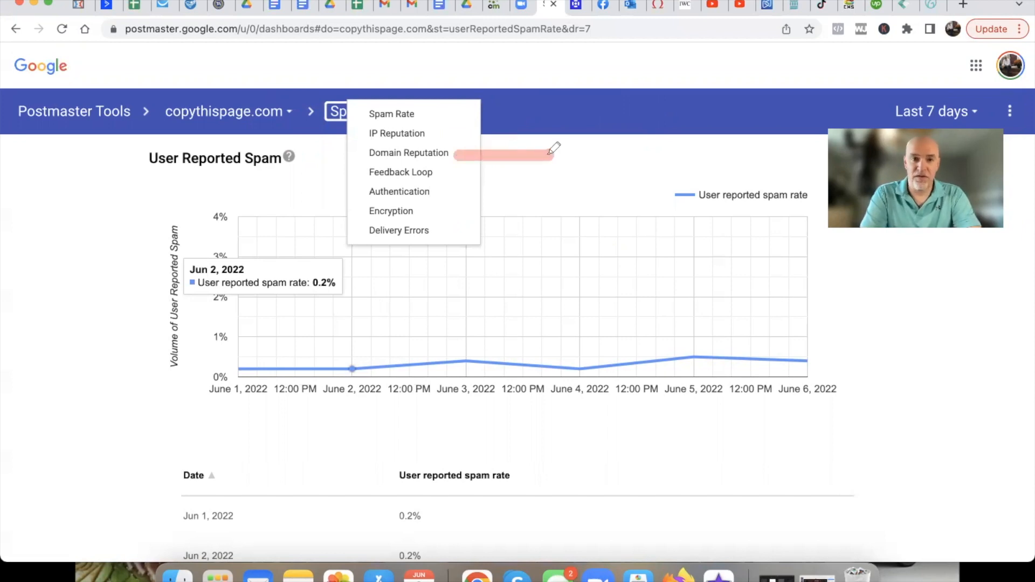
left_click_drag(449, 112, 519, 109)
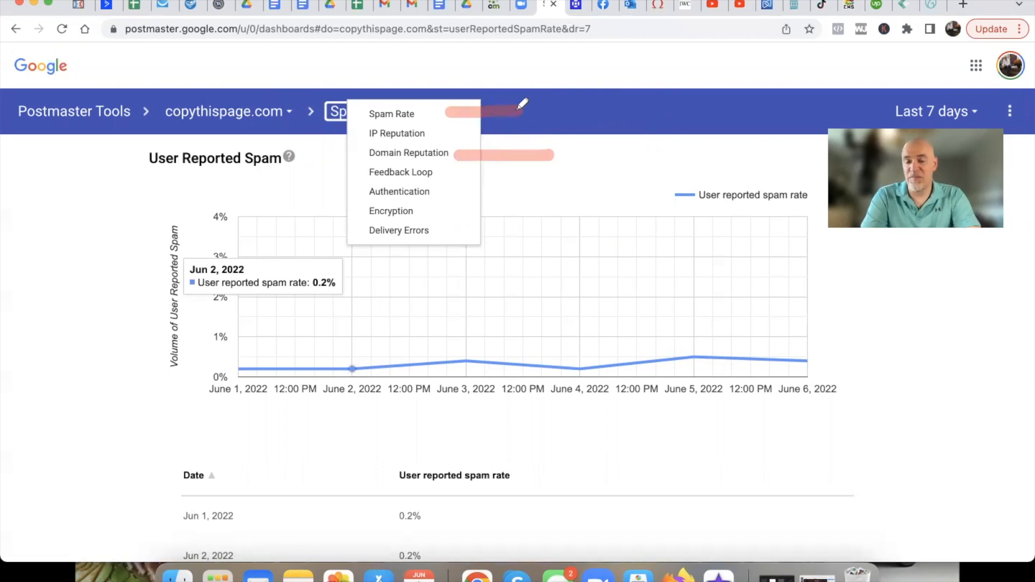
mouse_move(650, 86)
left_mouse_down()
mouse_move(588, 139)
mouse_move(668, 127)
left_mouse_up()
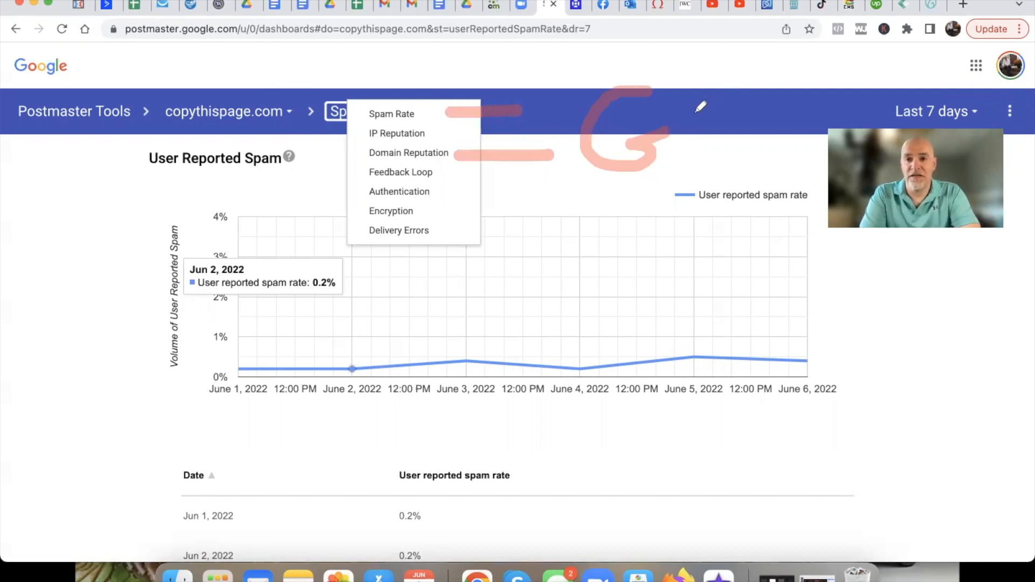
mouse_move(688, 65)
left_mouse_down()
mouse_move(545, 168)
mouse_move(676, 9)
left_mouse_up()
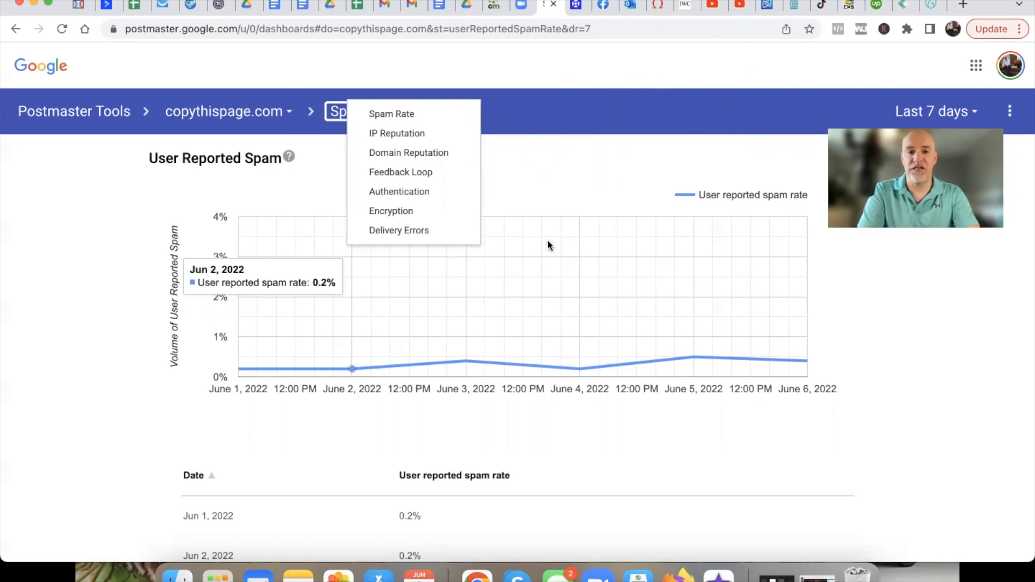
- Open the Domain Reputation report for copythispage.com and examine it, circling the domain and the High rating on screen and erasing the marks
mouse_move(226, 151)
left_mouse_down()
mouse_move(290, 72)
mouse_move(218, 156)
left_mouse_up()
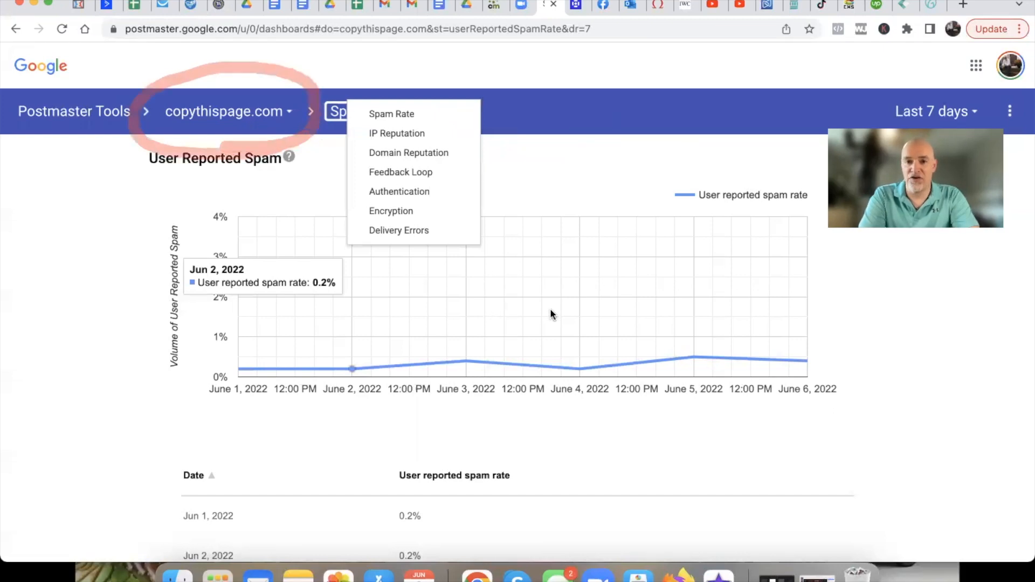
left_click(391, 153)
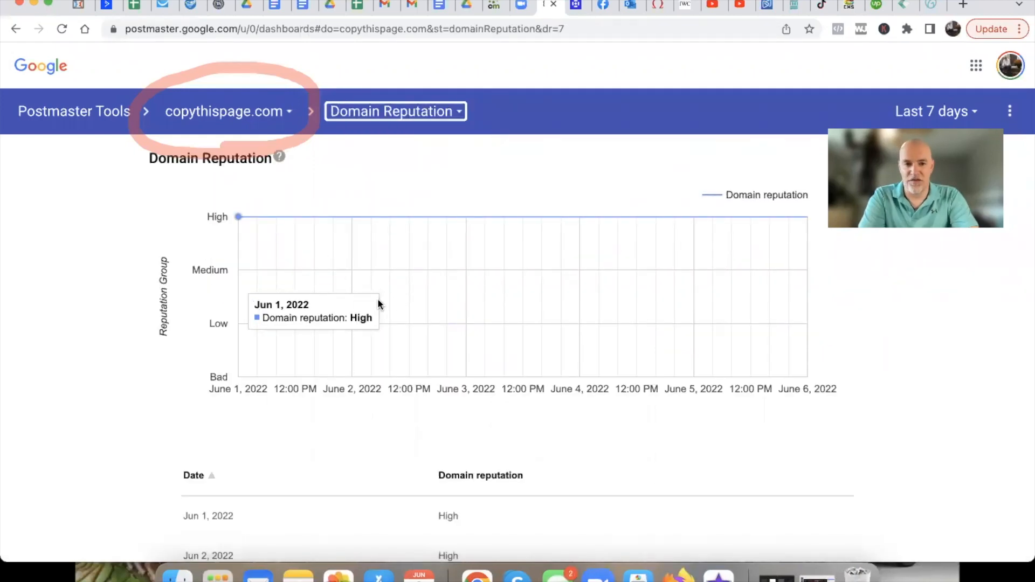
mouse_move(456, 488)
left_mouse_down()
mouse_move(426, 499)
mouse_move(458, 488)
left_mouse_up()
mouse_move(230, 190)
left_mouse_down()
mouse_move(194, 240)
mouse_move(227, 200)
left_mouse_up()
mouse_move(396, 161)
left_mouse_down()
mouse_move(418, 190)
mouse_move(504, 90)
left_mouse_up()
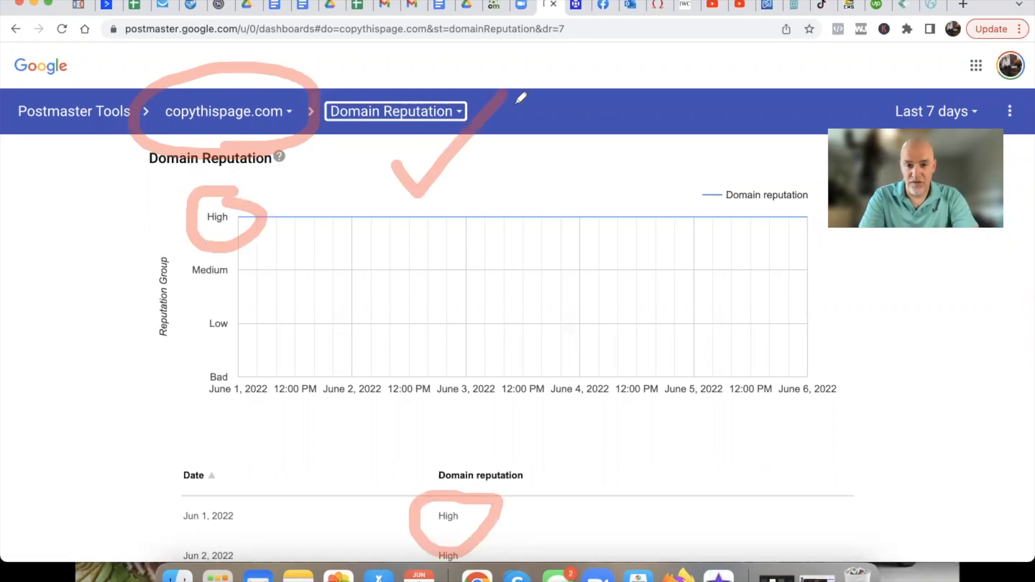
key("super+z")
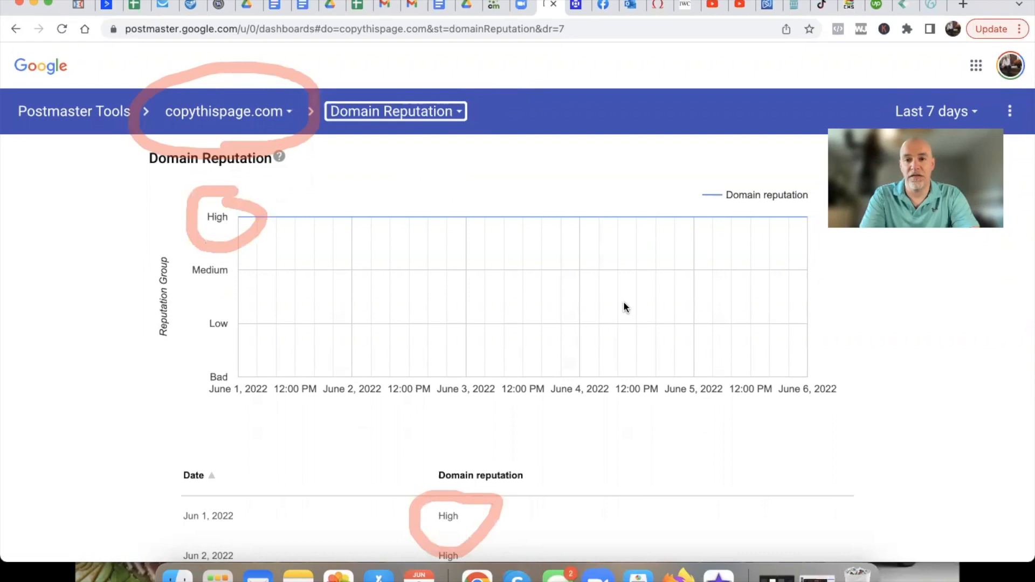
left_click(709, 351)
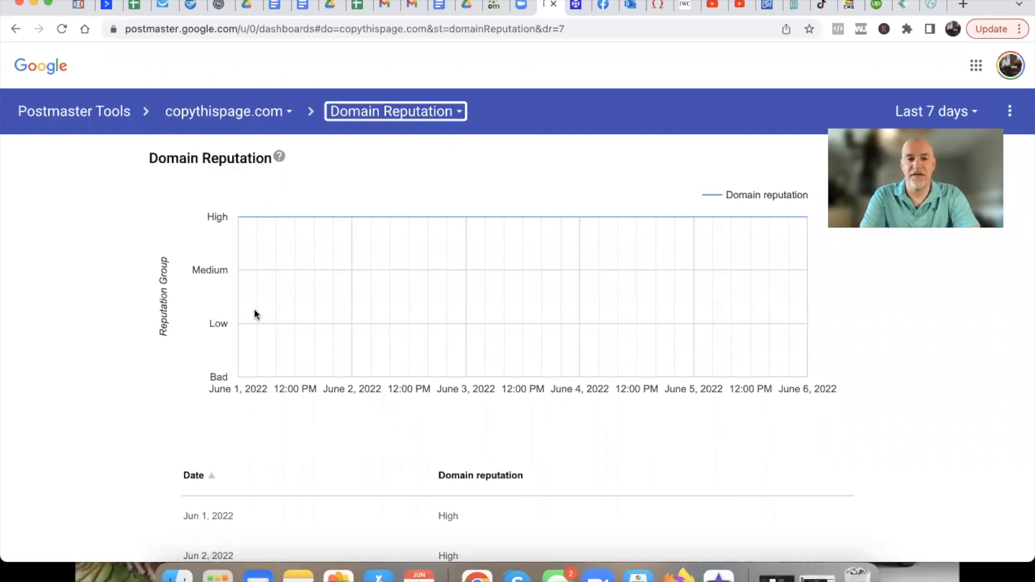
- Open the IP Reputation report for copythispage.com and circle the High entry in the chart legend on screen
mouse_move(516, 210)
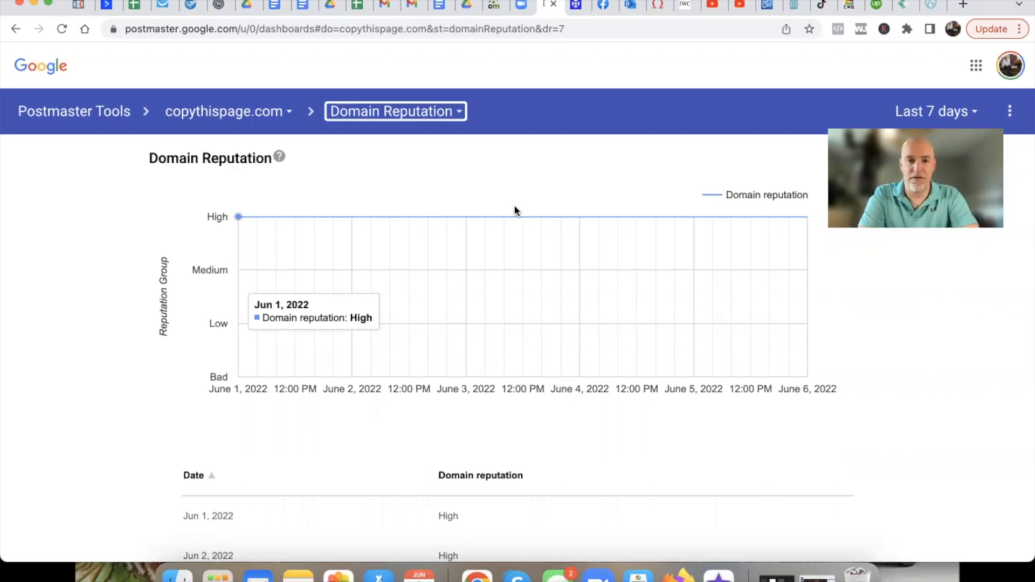
left_click(460, 115)
left_click(406, 94)
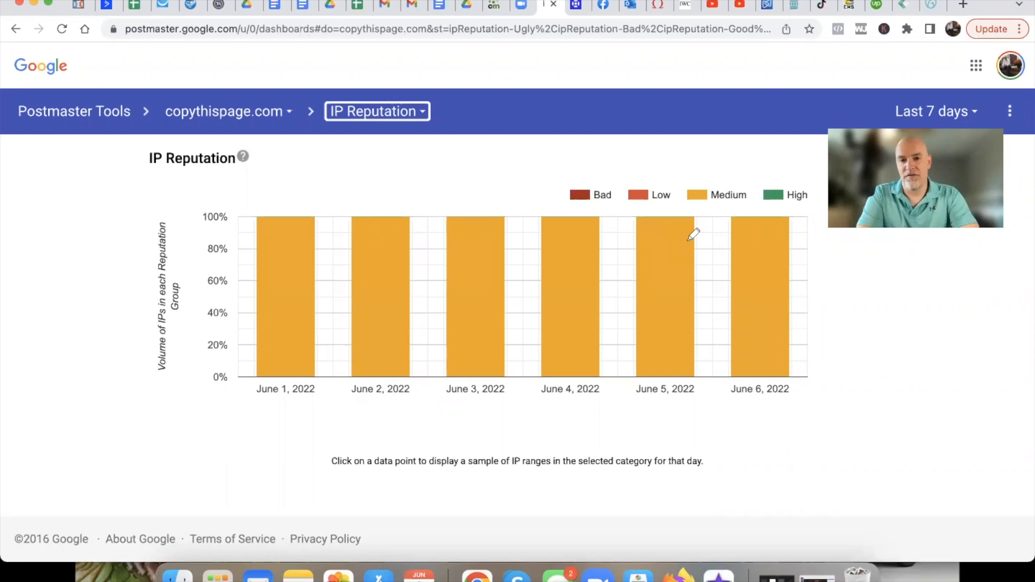
mouse_move(815, 168)
left_mouse_down()
mouse_move(760, 166)
mouse_move(782, 224)
mouse_move(791, 158)
left_mouse_up()
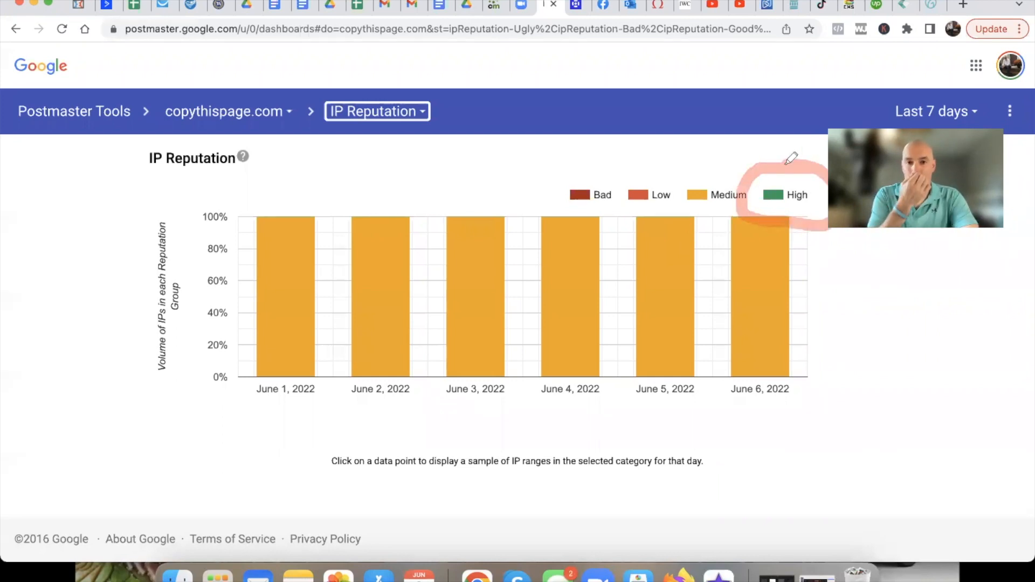
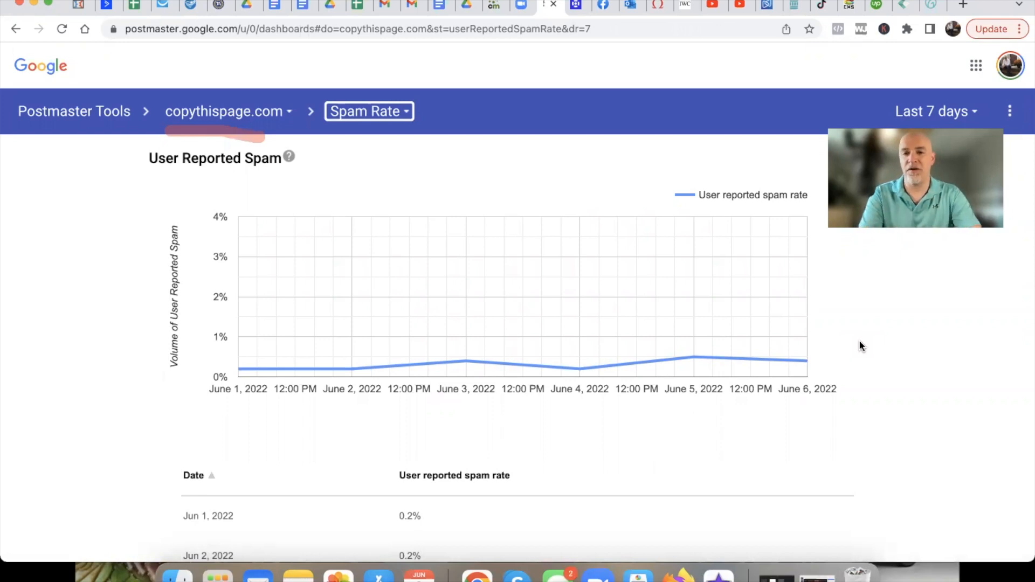
- Set the Spam Rate report's date range to Last 30 days
mouse_move(498, 242)
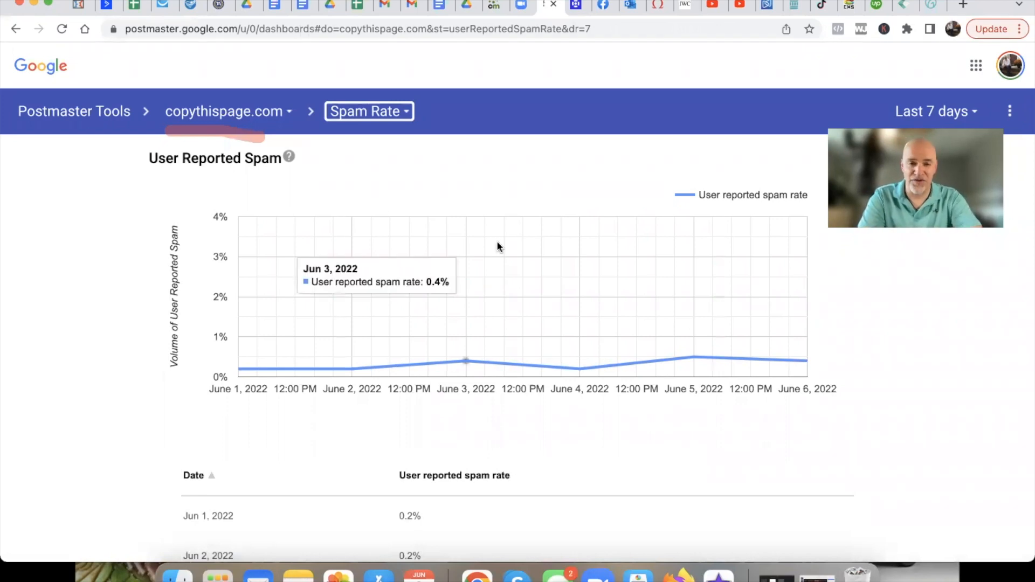
left_click(974, 111)
left_click(956, 136)
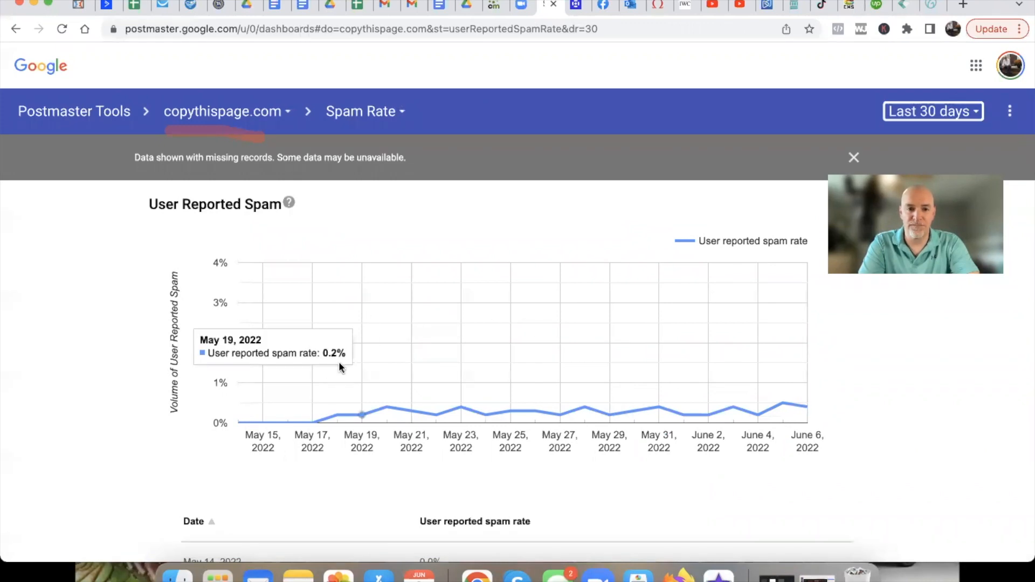
- Mark May 17 on the spam chart with an arrow, draw two horizontal lines above the curve, and erase all marks
mouse_move(312, 384)
left_mouse_down()
mouse_move(304, 423)
mouse_move(321, 414)
left_mouse_up()
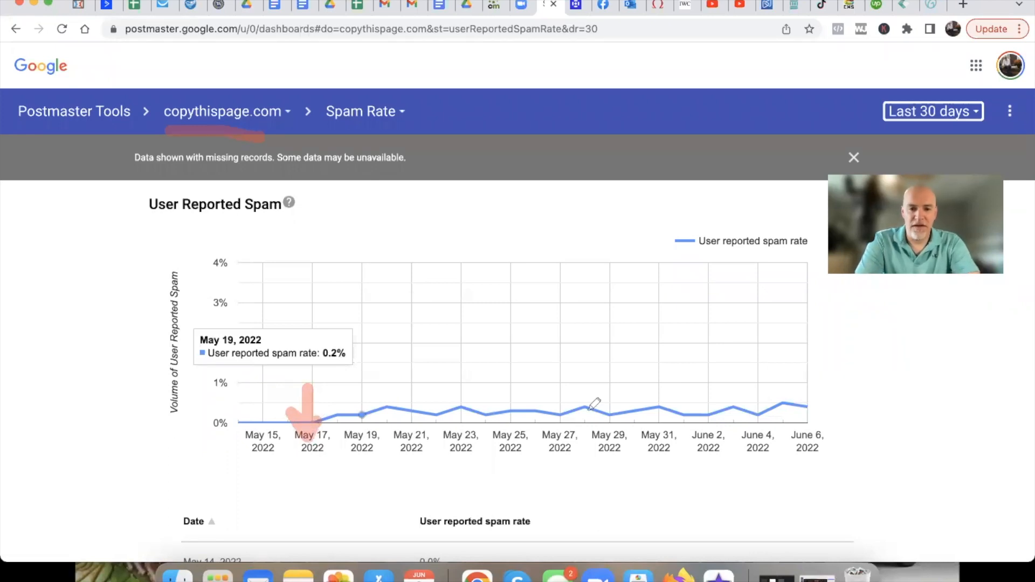
left_click_drag(325, 402, 820, 405)
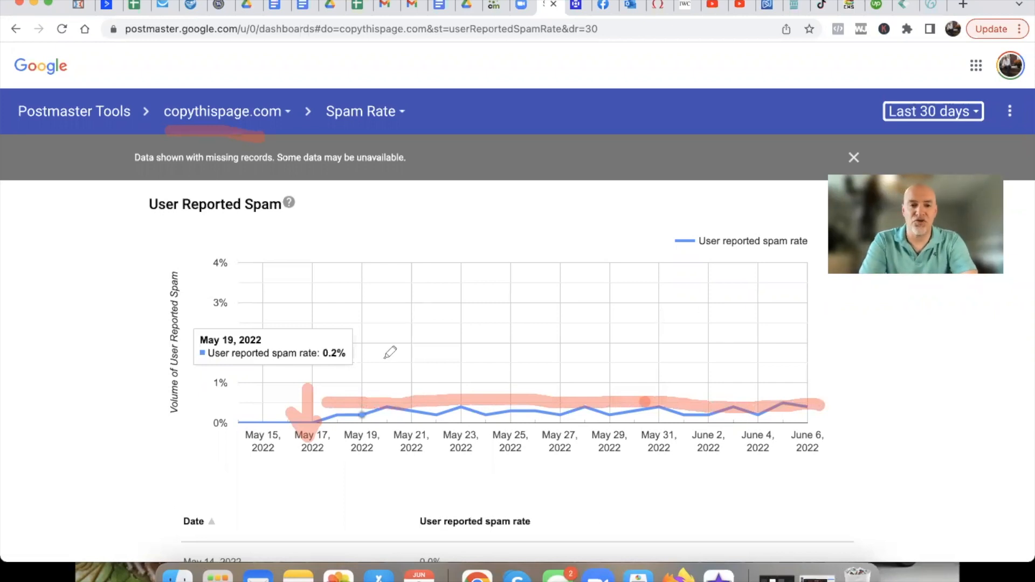
left_click_drag(362, 365, 700, 361)
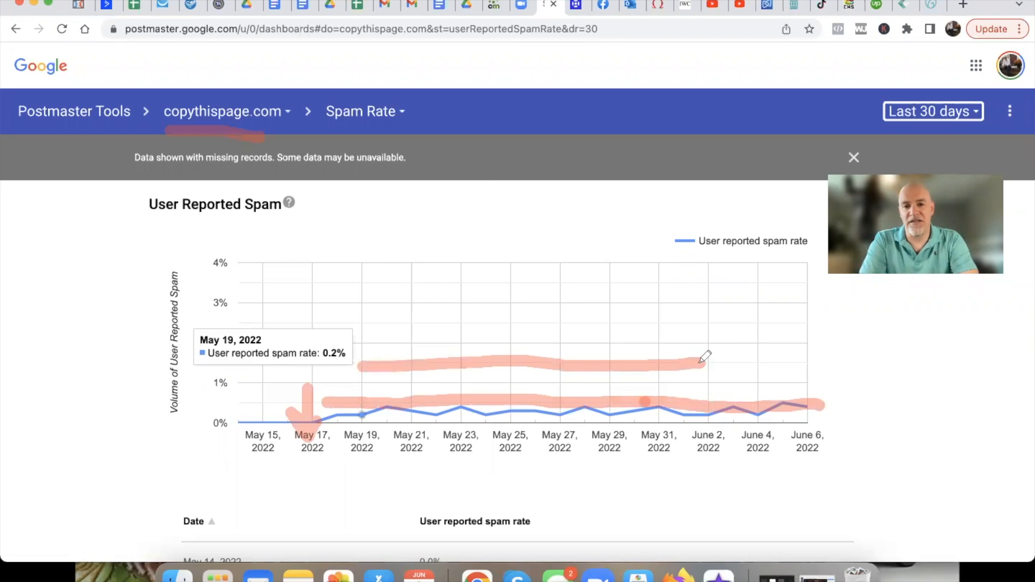
left_click(731, 350)
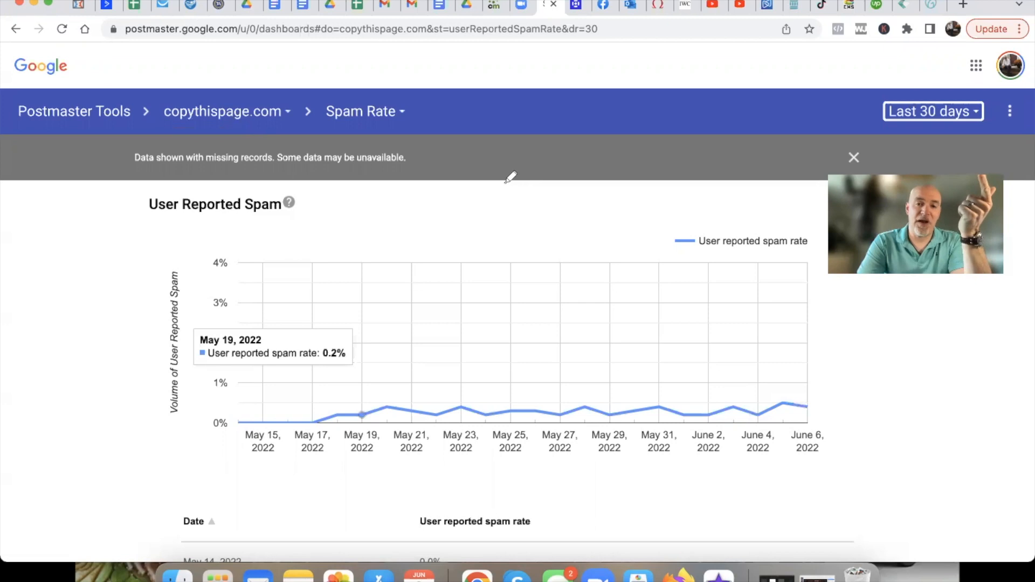
- Draw two downward and two upward arrows across the top of the spam chart and erase them all
mouse_move(536, 142)
left_mouse_down()
mouse_move(538, 243)
mouse_move(563, 208)
left_mouse_up()
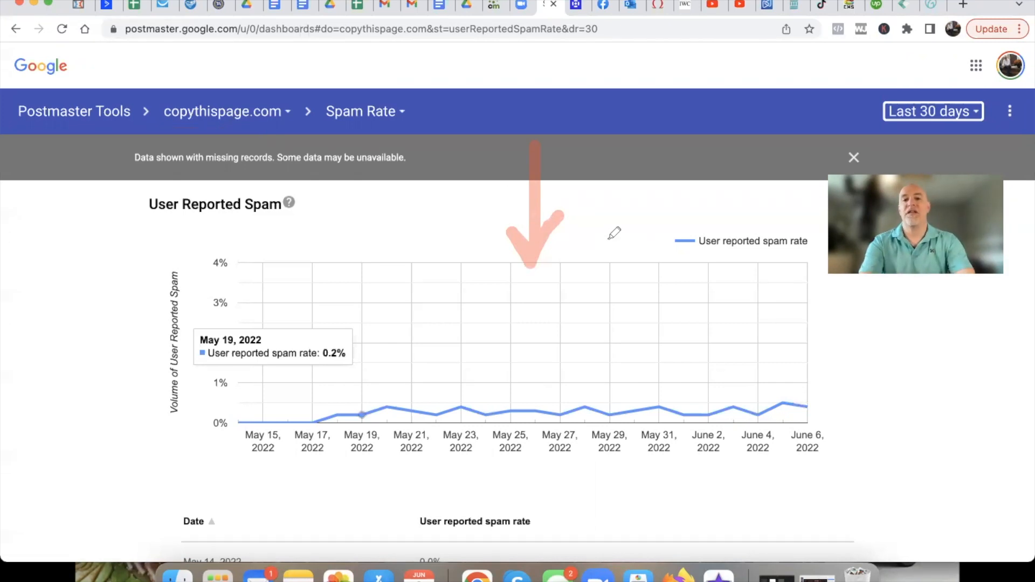
mouse_move(666, 273)
left_mouse_down()
mouse_move(665, 157)
mouse_move(694, 198)
left_mouse_up()
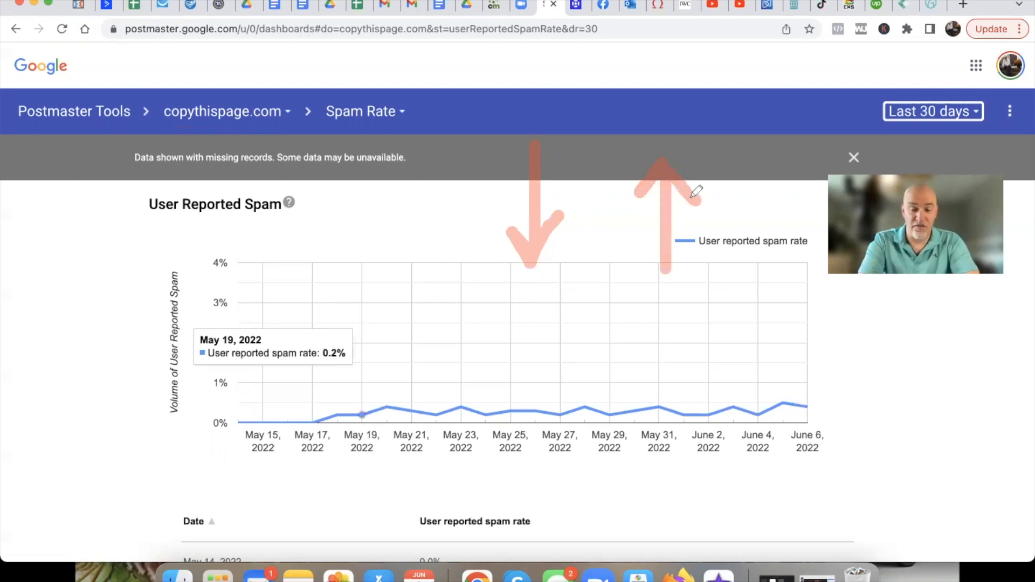
left_click_drag(431, 162, 433, 285)
left_click_drag(391, 237, 434, 285)
left_click_drag(434, 286, 464, 229)
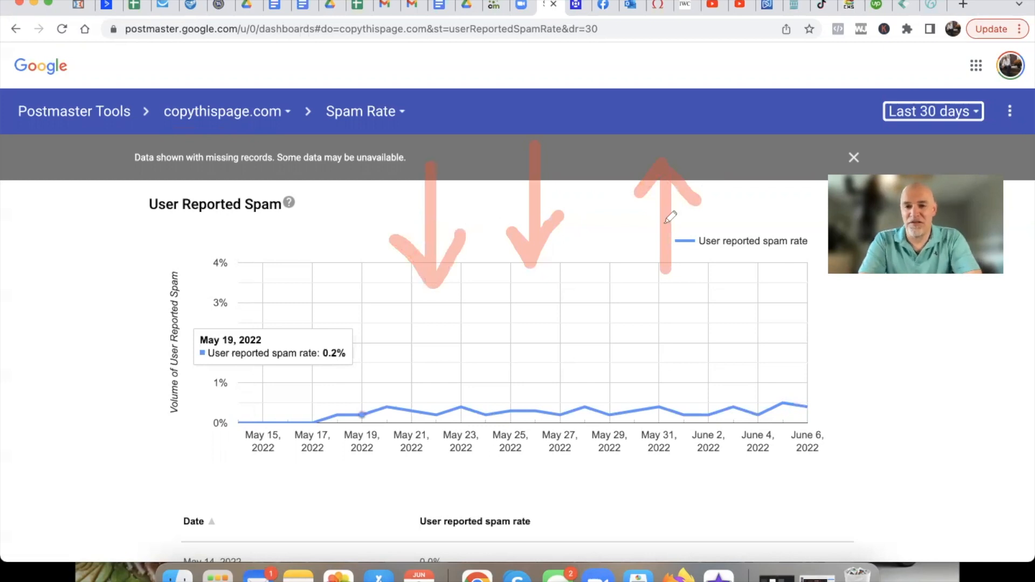
left_click_drag(774, 262, 773, 162)
left_click_drag(771, 160, 728, 204)
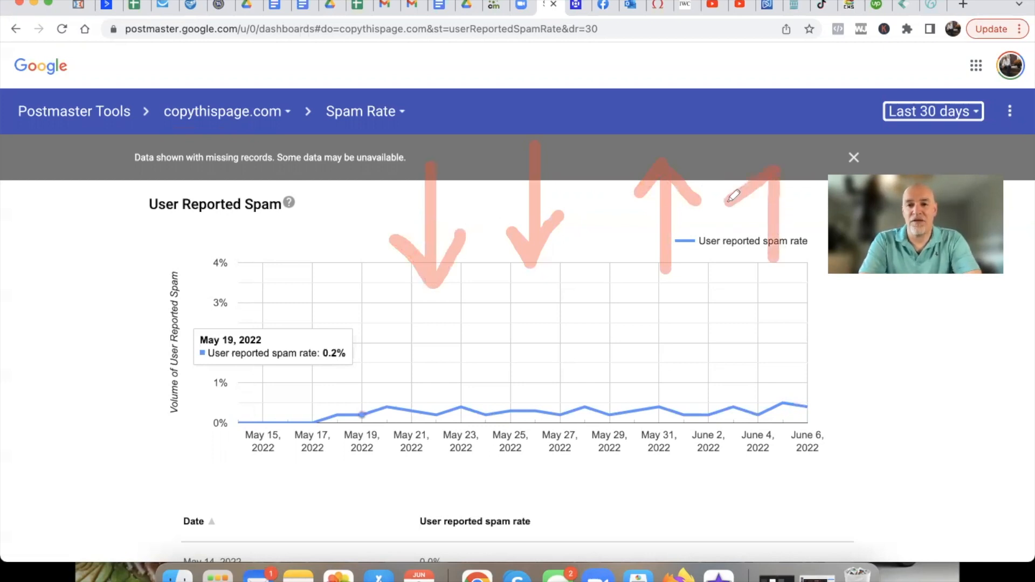
left_click_drag(776, 161, 821, 186)
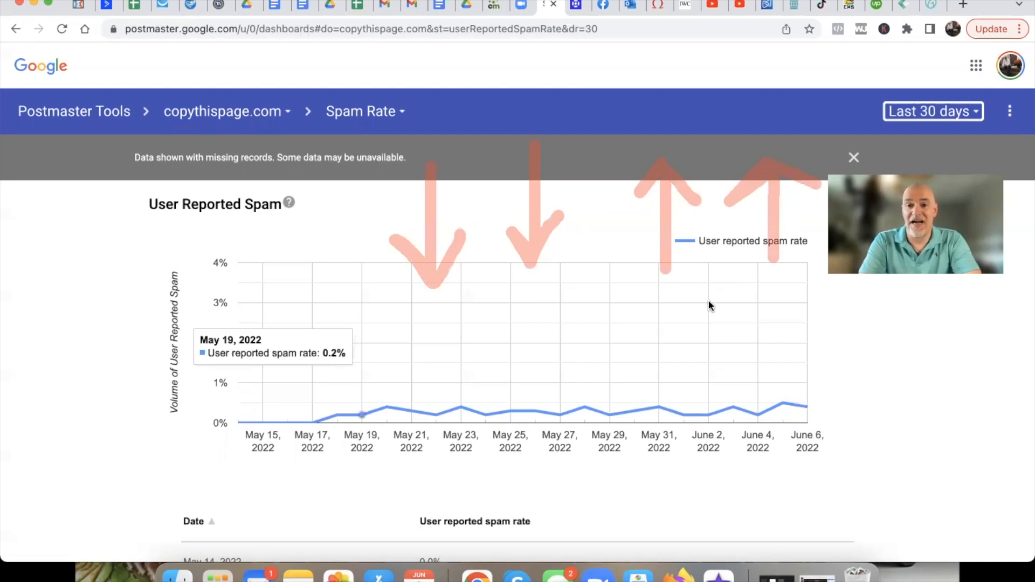
left_click(716, 353)
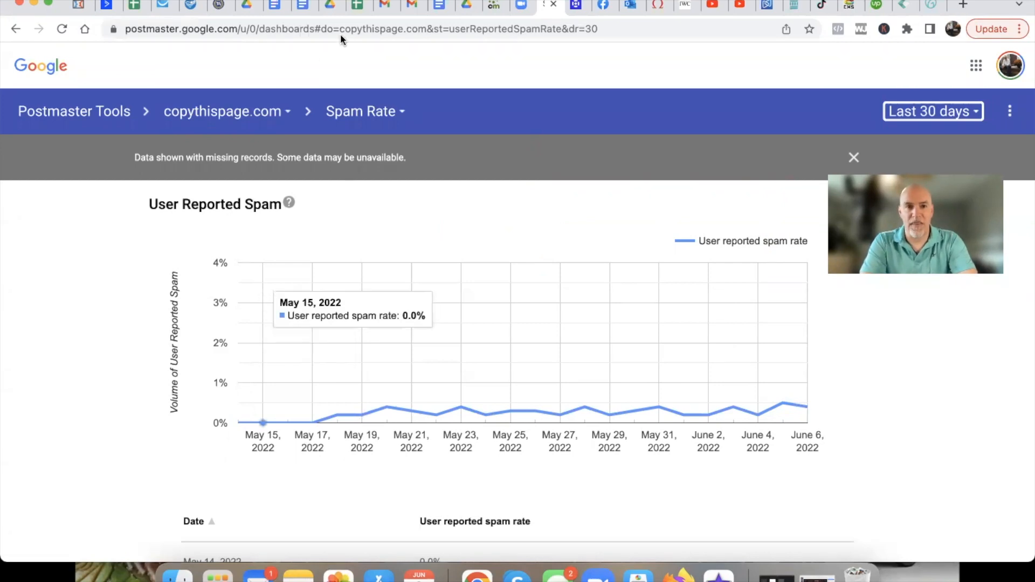
- Switch to the YT Email Auto Responser Training Course document and add a colon after ClickMagick under Day TWO
left_click(274, 6)
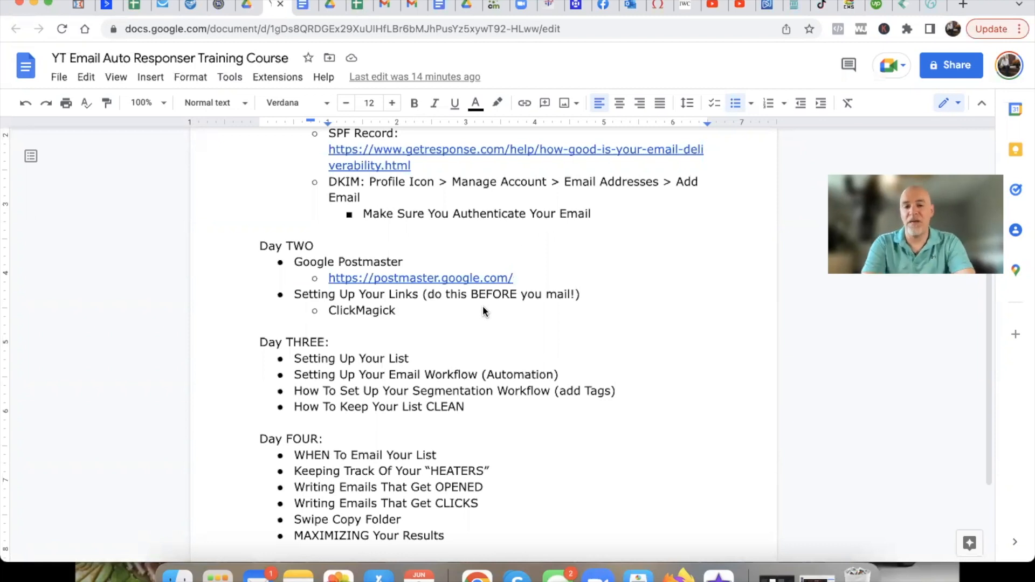
left_click(404, 309)
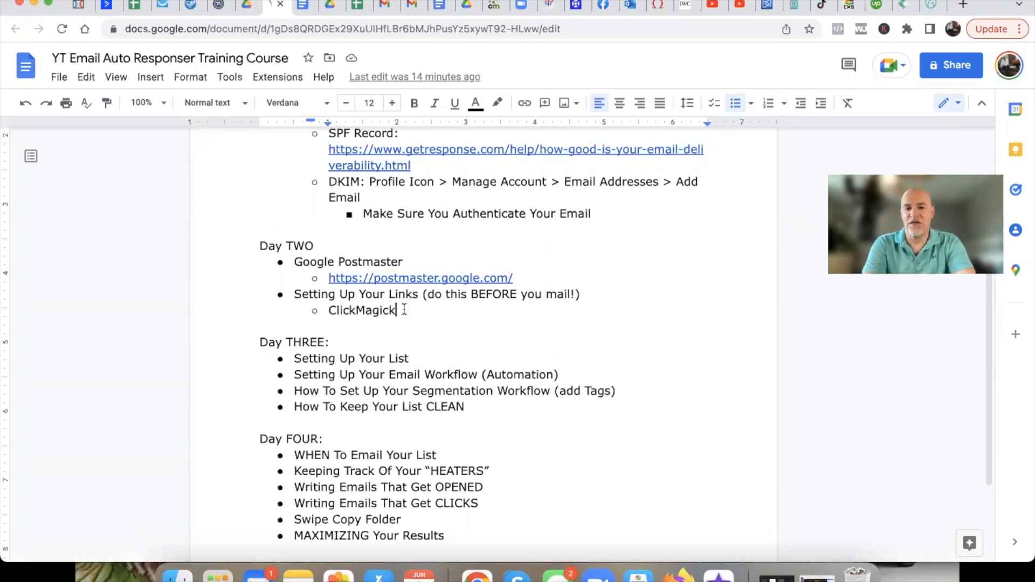
type(":")
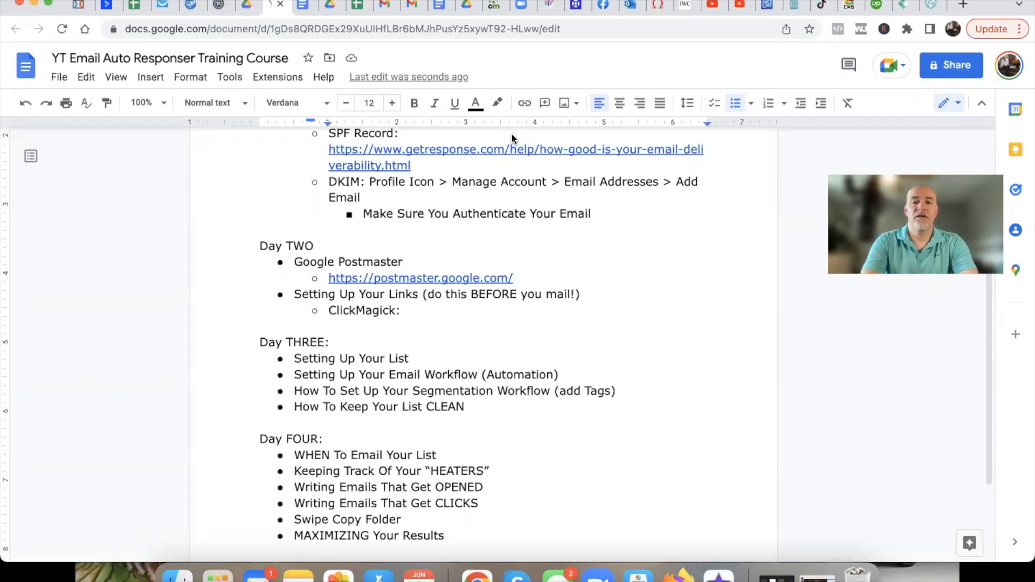
- Switch to ClickMagick and look through page 5 of the tracking links
left_click(496, 4)
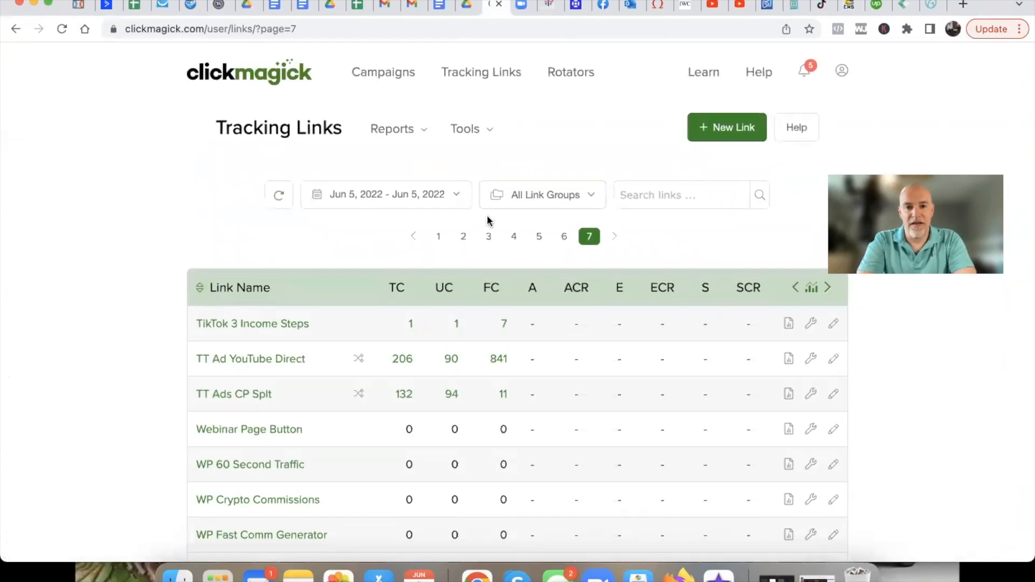
left_click(539, 237)
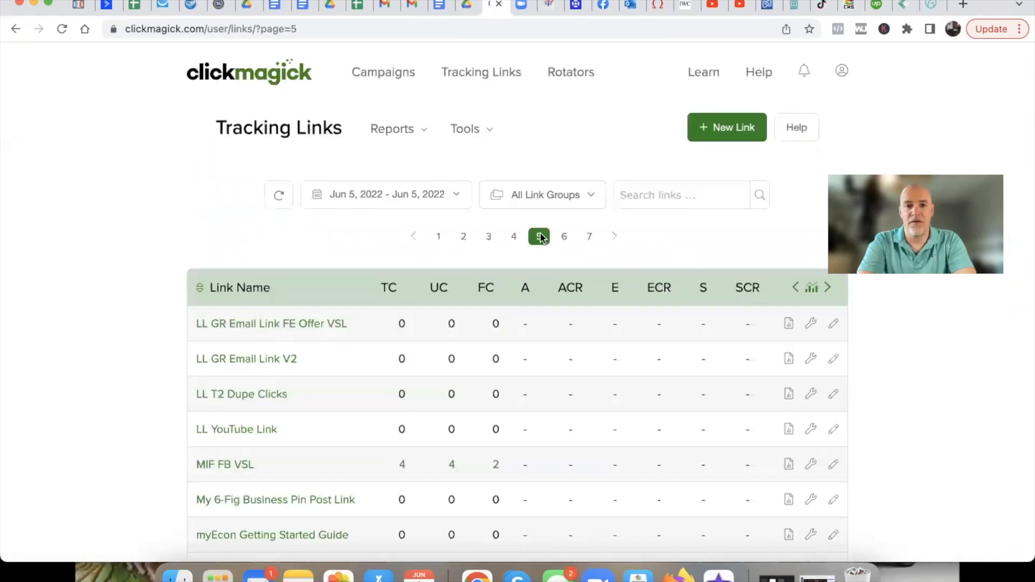
scroll(373, 408, "down", 5)
scroll(373, 409, "down", 3)
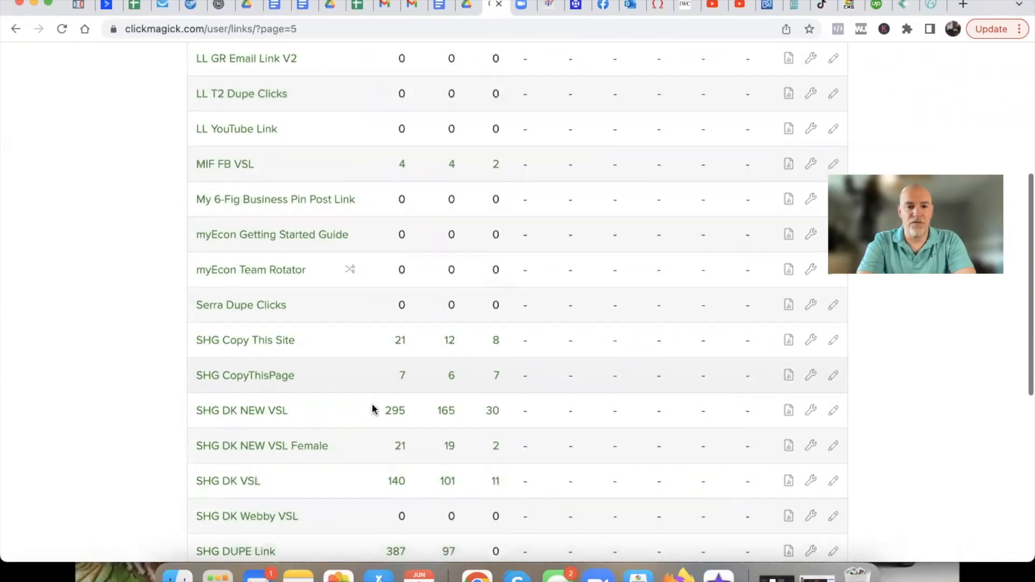
scroll(373, 409, "down", 3)
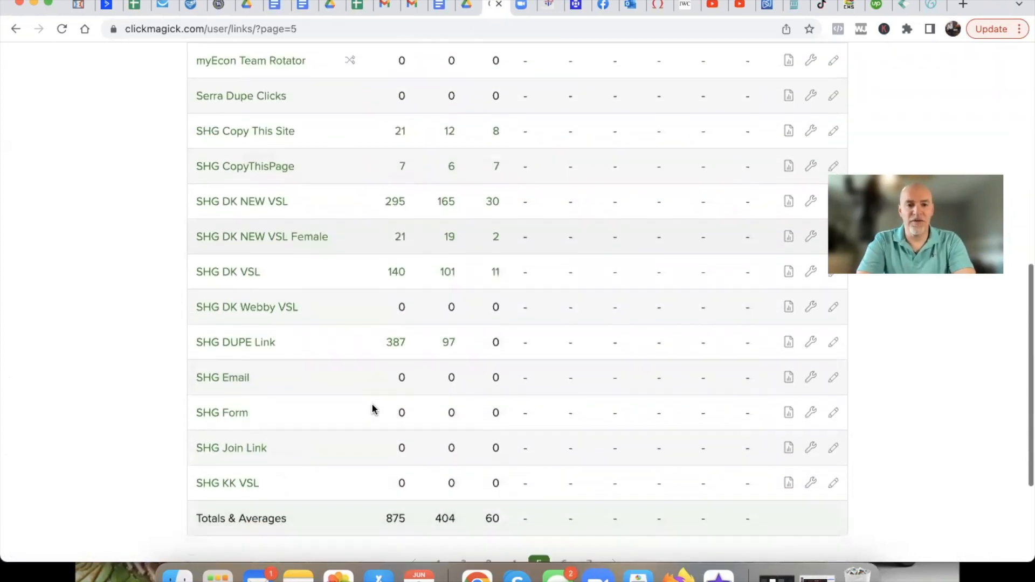
scroll(374, 408, "up", 10)
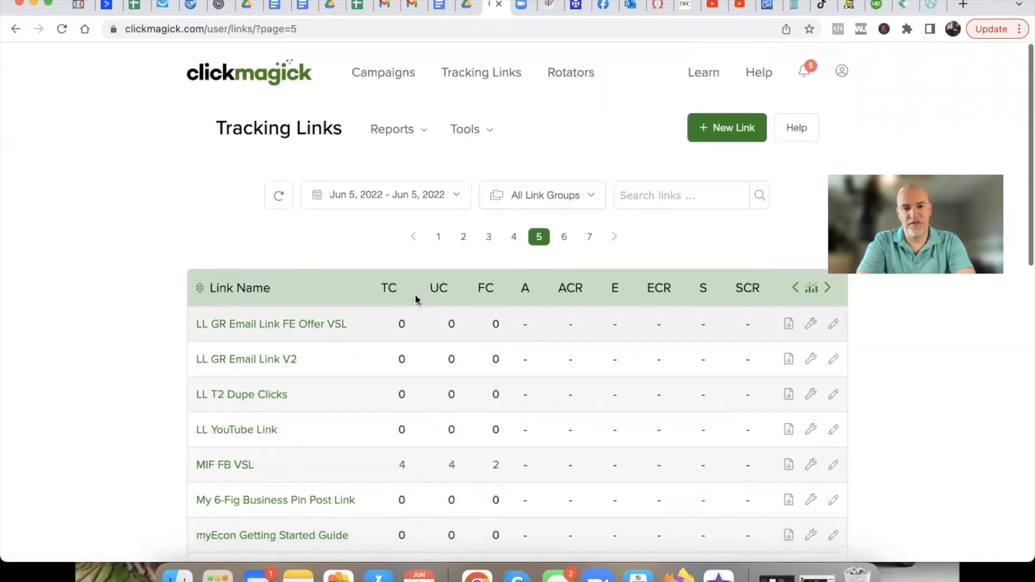
- Look through pages 2 and 3 of the tracking links and open the D24 Paid Online Writing Jobs link for editing
left_click(465, 237)
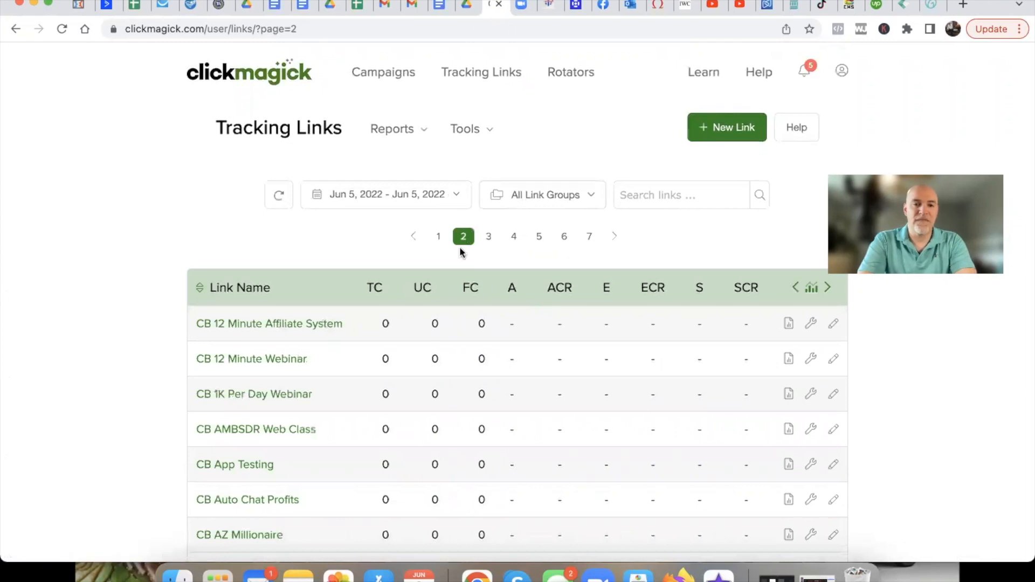
scroll(430, 360, "down", 10)
scroll(432, 361, "down", 5)
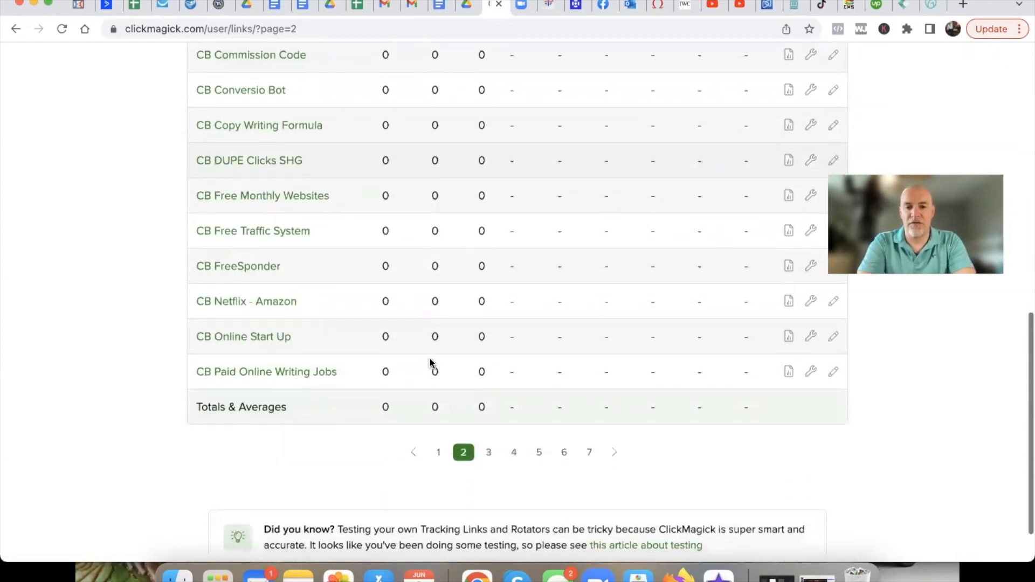
left_click(488, 435)
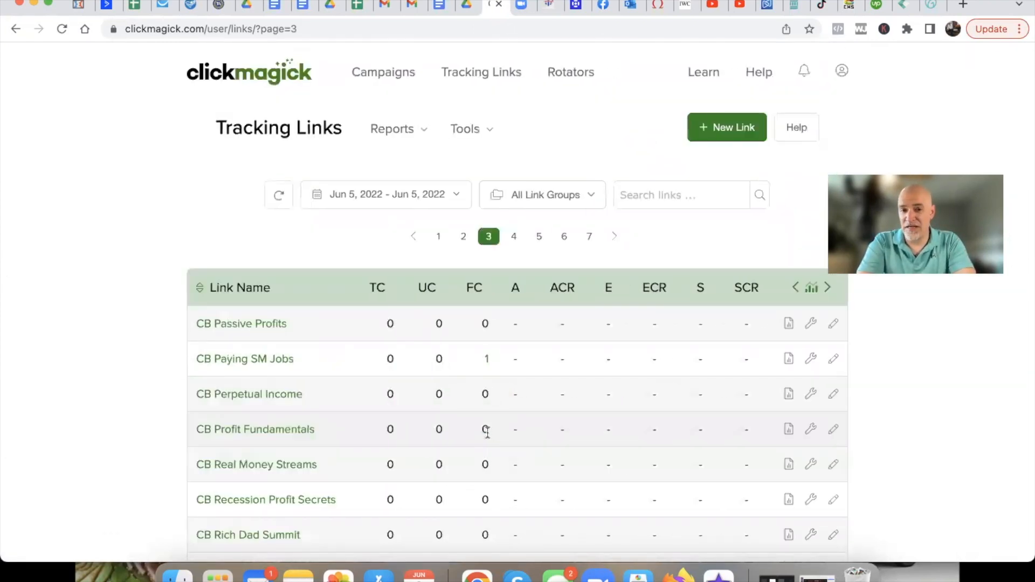
scroll(454, 419, "down", 1)
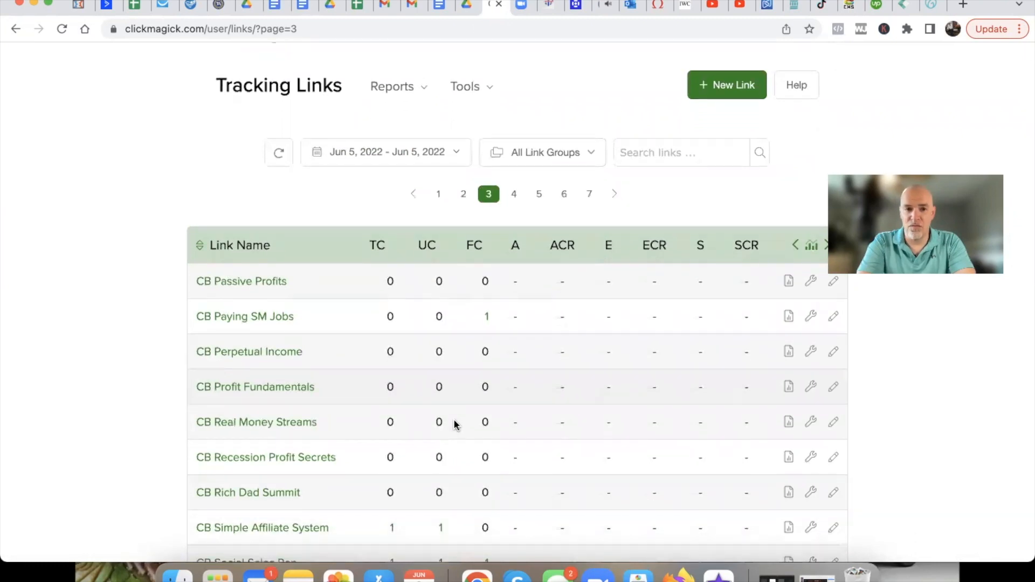
scroll(454, 419, "up", 1)
scroll(441, 345, "down", 6)
scroll(441, 342, "down", 8)
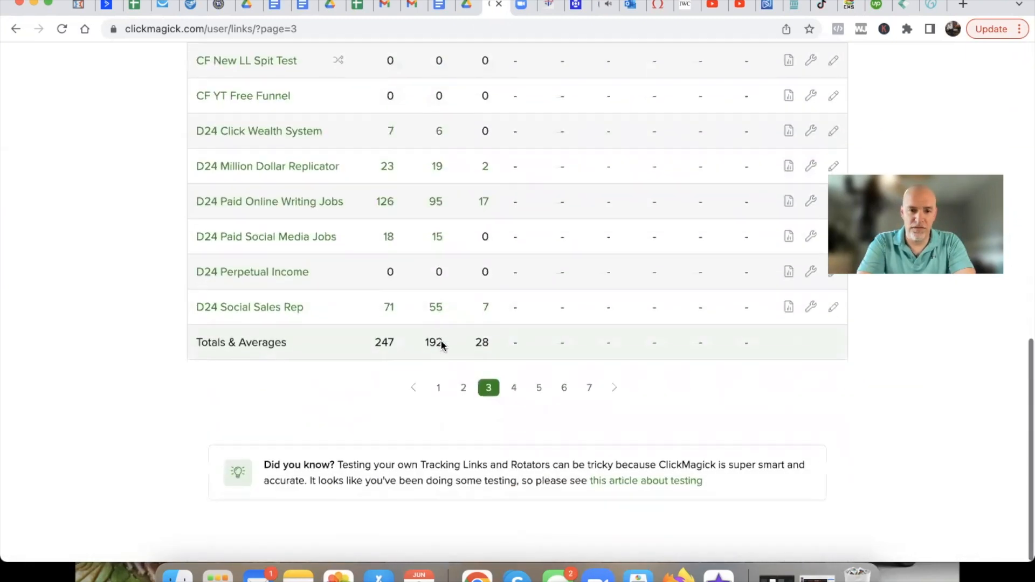
scroll(442, 345, "up", 3)
left_click(300, 343)
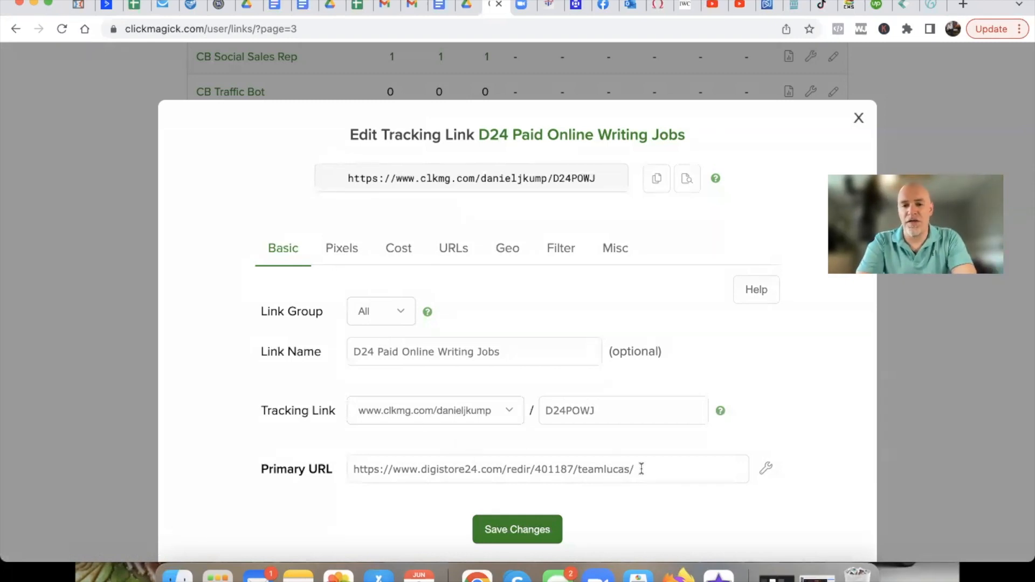
- Select the link's Primary URL, circle it and point an arrow at it on screen, erase the marks and circle it again
left_click_drag(641, 469, 353, 470)
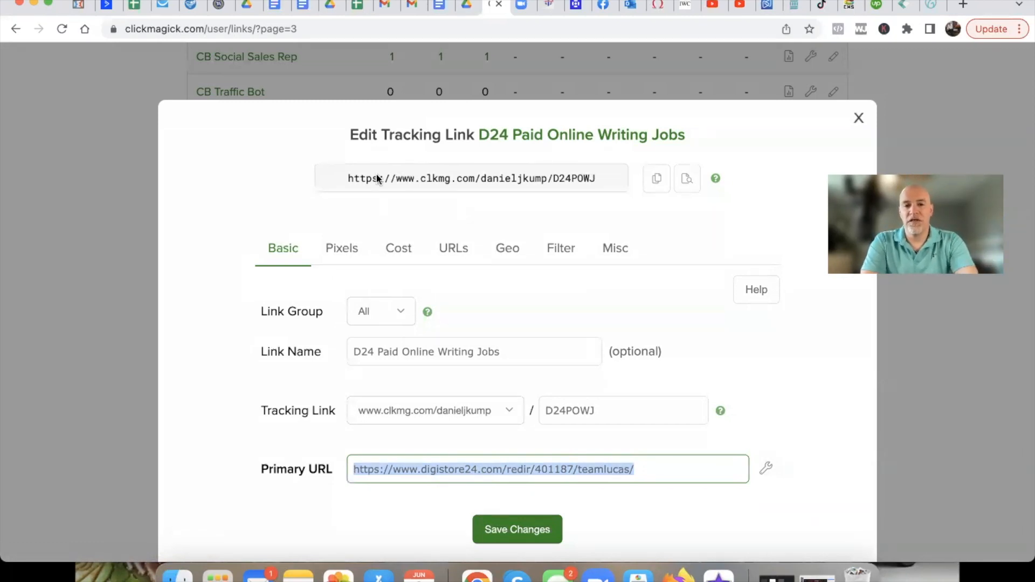
mouse_move(490, 435)
left_mouse_down()
mouse_move(348, 434)
mouse_move(421, 501)
mouse_move(717, 485)
mouse_move(462, 430)
left_mouse_up()
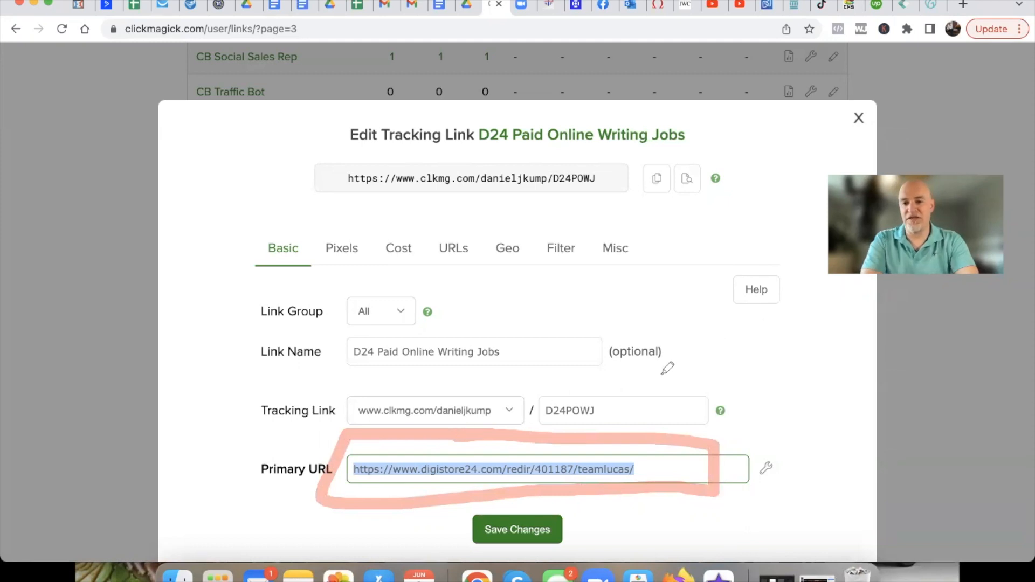
mouse_move(723, 293)
left_mouse_down()
mouse_move(697, 433)
mouse_move(766, 359)
left_mouse_up()
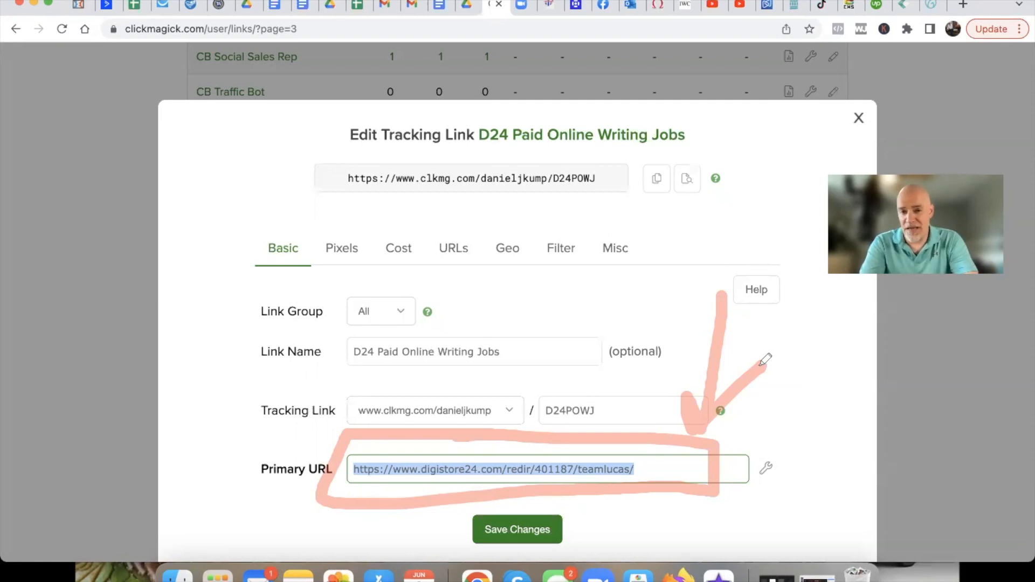
left_click_drag(677, 369, 690, 403)
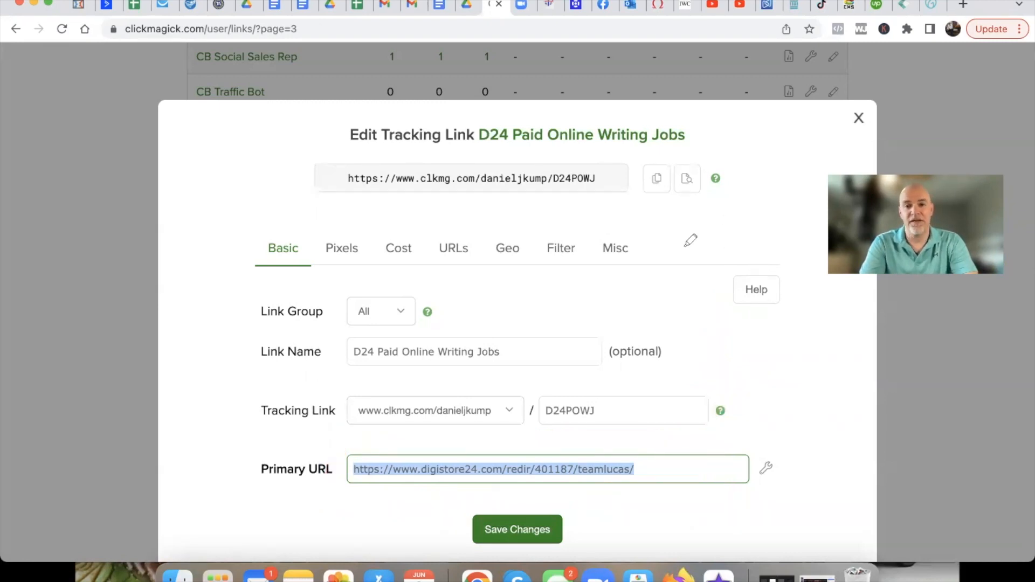
mouse_move(608, 442)
left_mouse_down()
mouse_move(477, 438)
mouse_move(319, 455)
mouse_move(642, 494)
mouse_move(643, 437)
mouse_move(568, 440)
left_mouse_up()
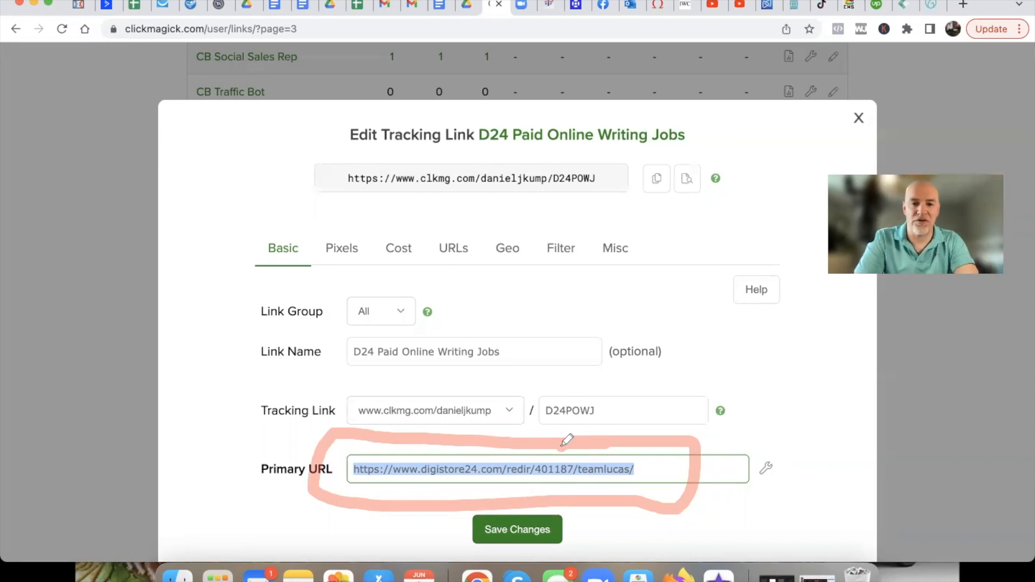
- Draw an arrow pointing at the circled Primary URL and close the D24 Paid Online Writing Jobs link without saving
mouse_move(724, 338)
left_mouse_down()
mouse_move(689, 398)
mouse_move(744, 414)
left_mouse_up()
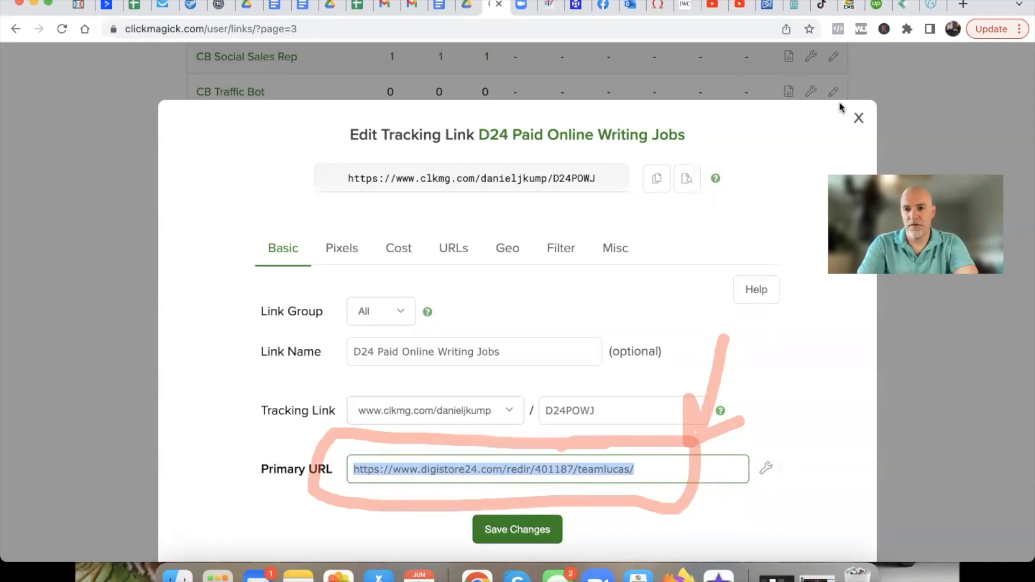
left_click(859, 120)
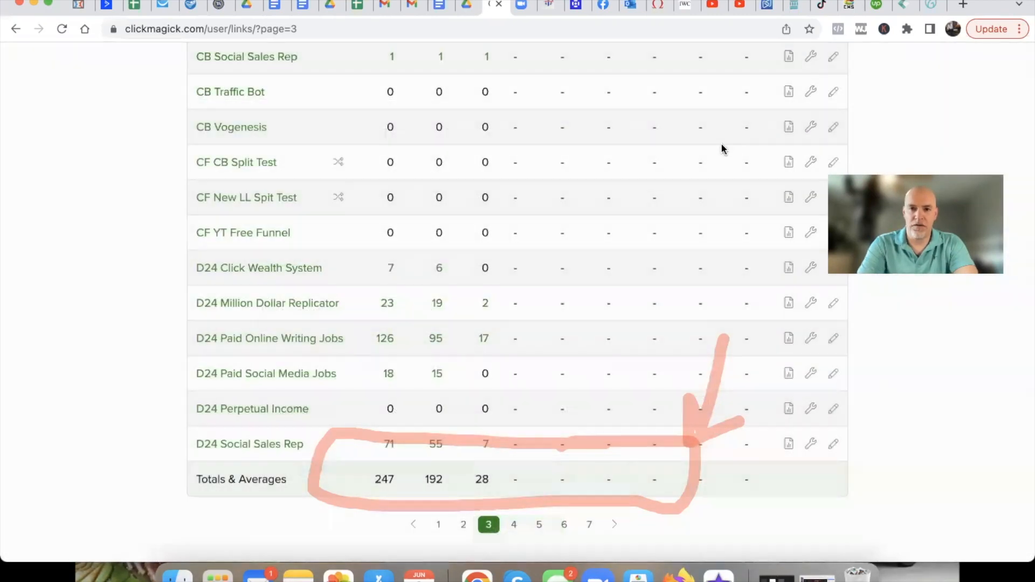
- Start a new tracking link named Network Marketing Awesome Link with the link slug NMAL
scroll(652, 238, "up", 10)
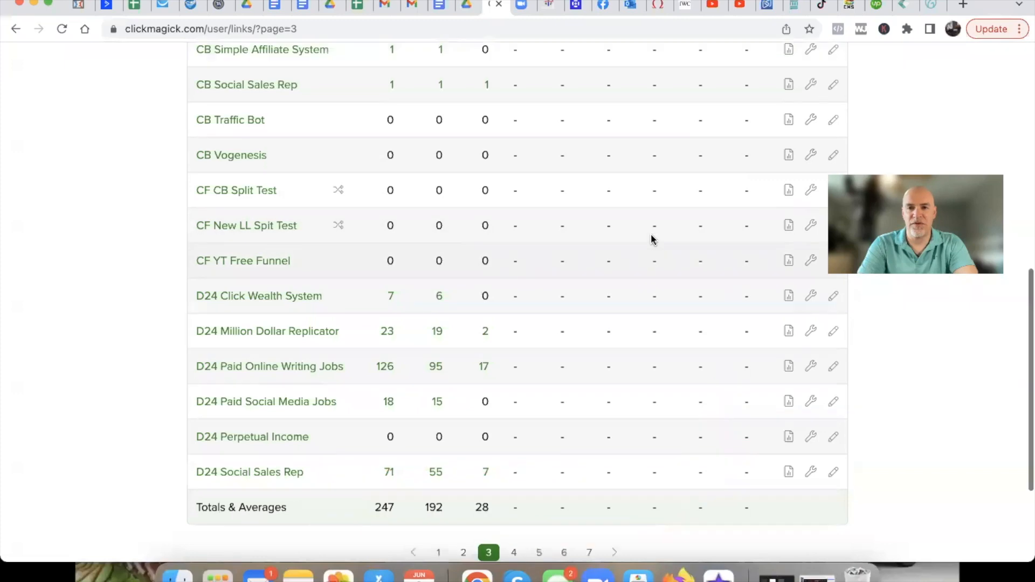
left_click_drag(652, 236, 746, 170)
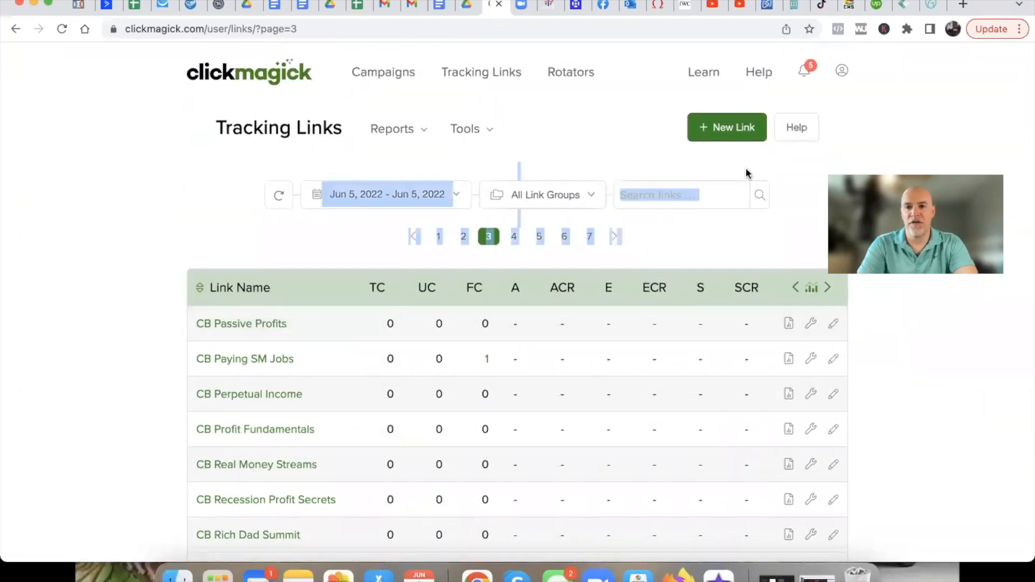
left_click(786, 175)
left_click(719, 130)
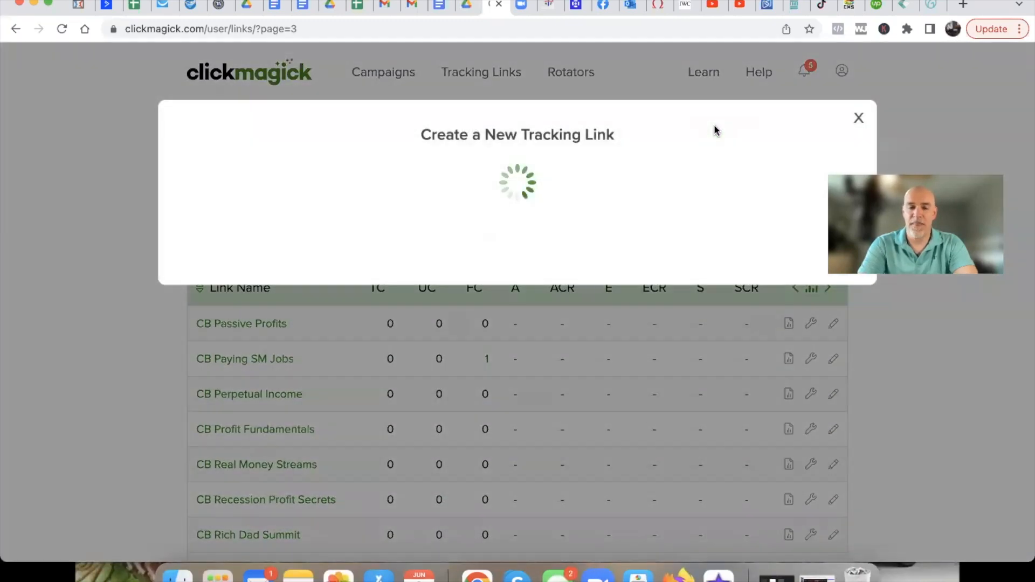
left_click(381, 298)
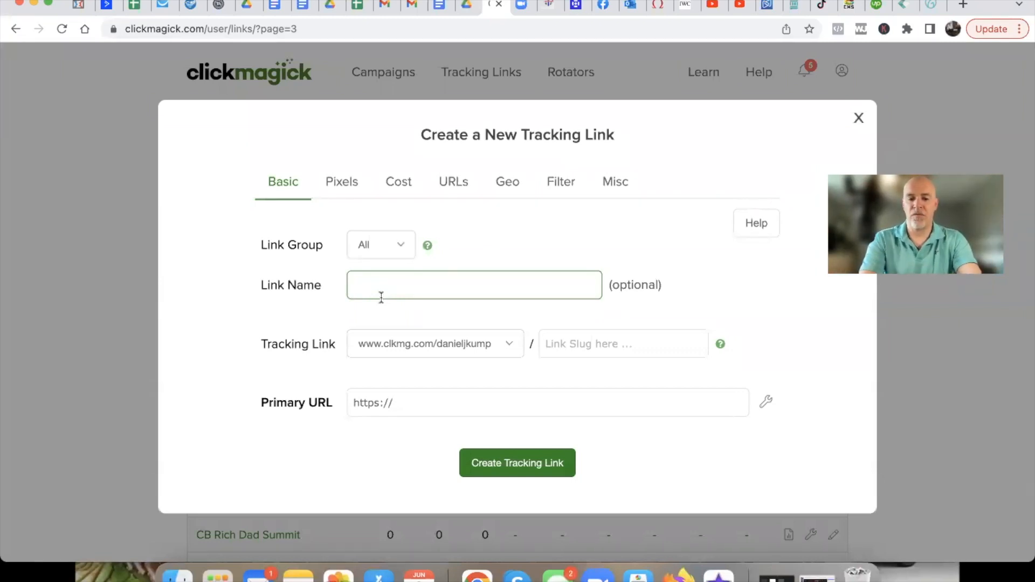
type("Network Marketing")
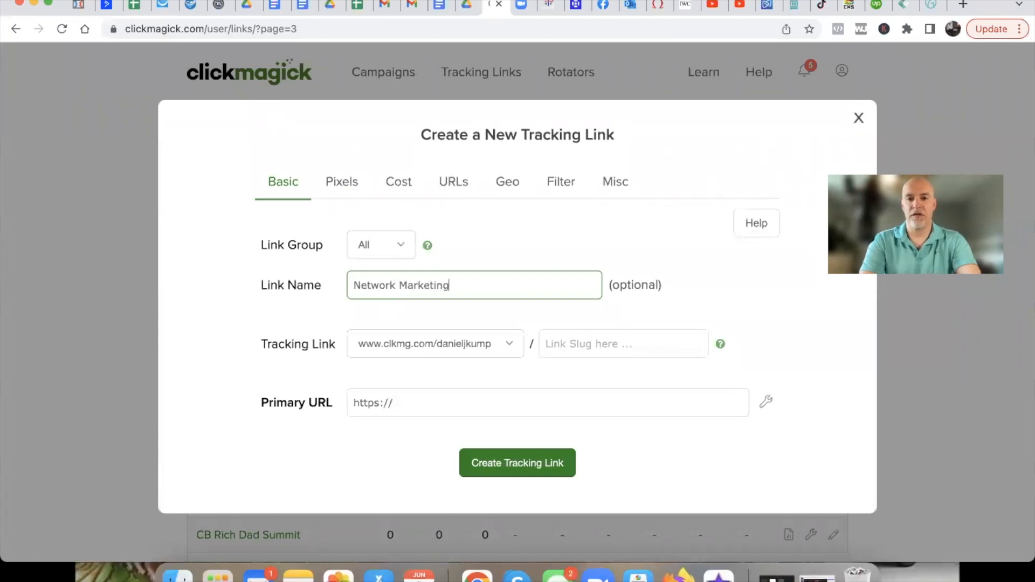
type(" Aw")
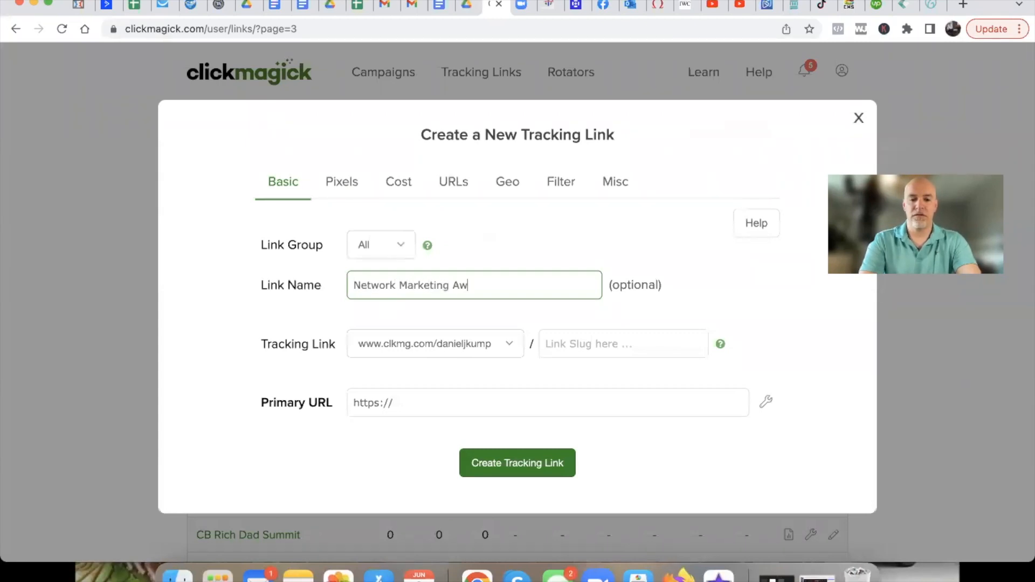
type("esome Link")
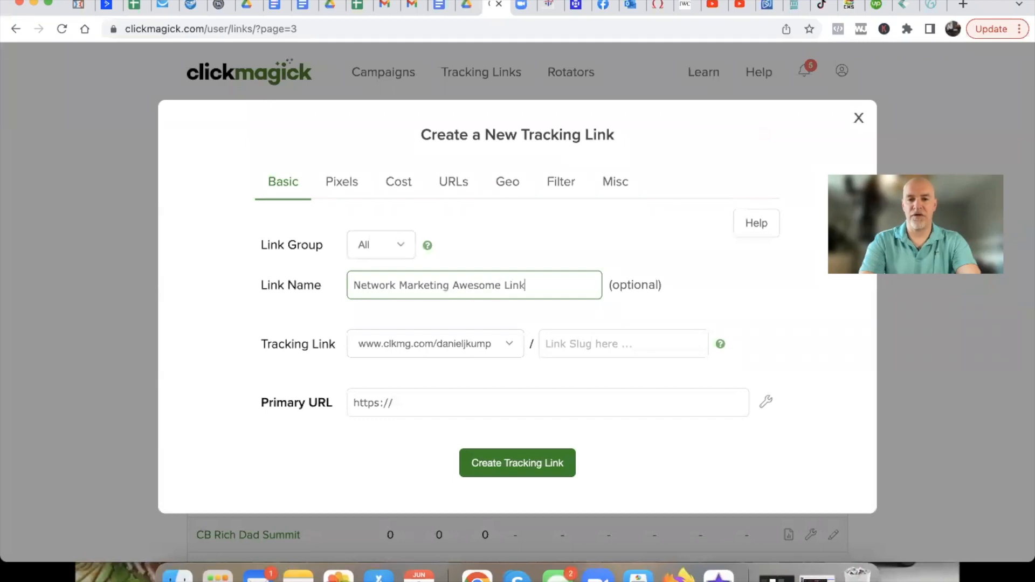
left_click(577, 350)
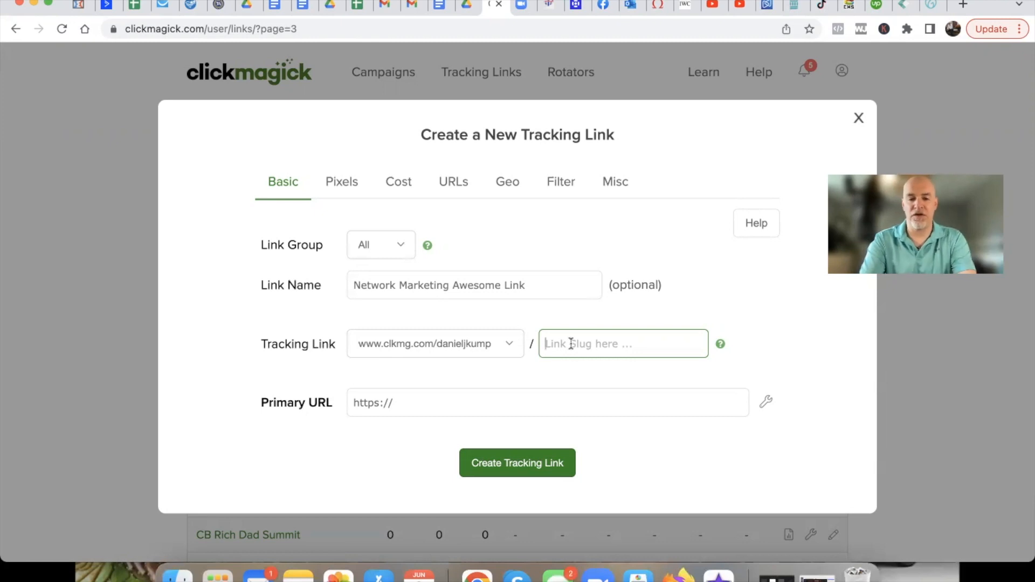
type("NMAL")
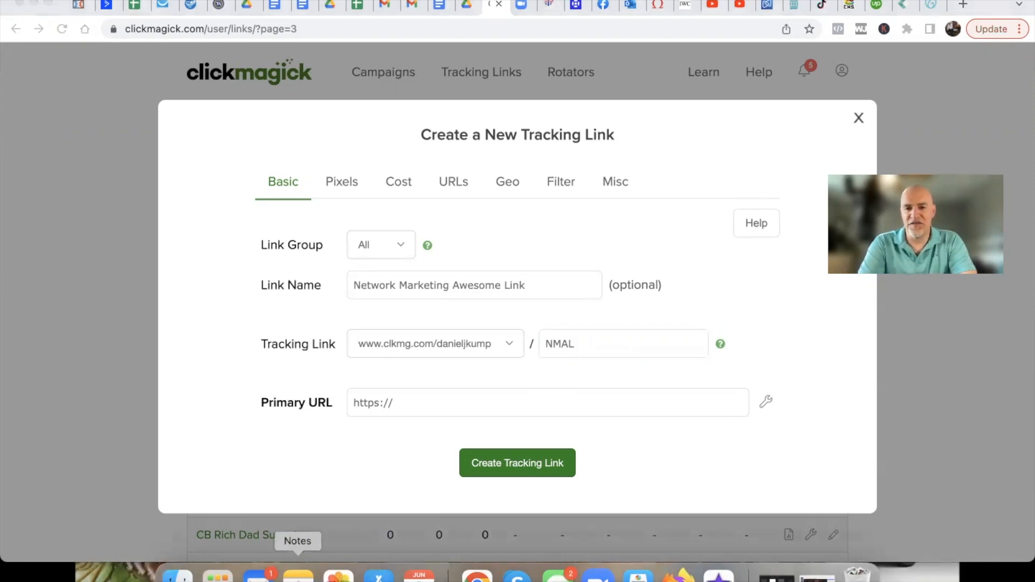
- Switch to Notes and copy the SHG NEW Sales Page URL from the SITES note
left_click(298, 576)
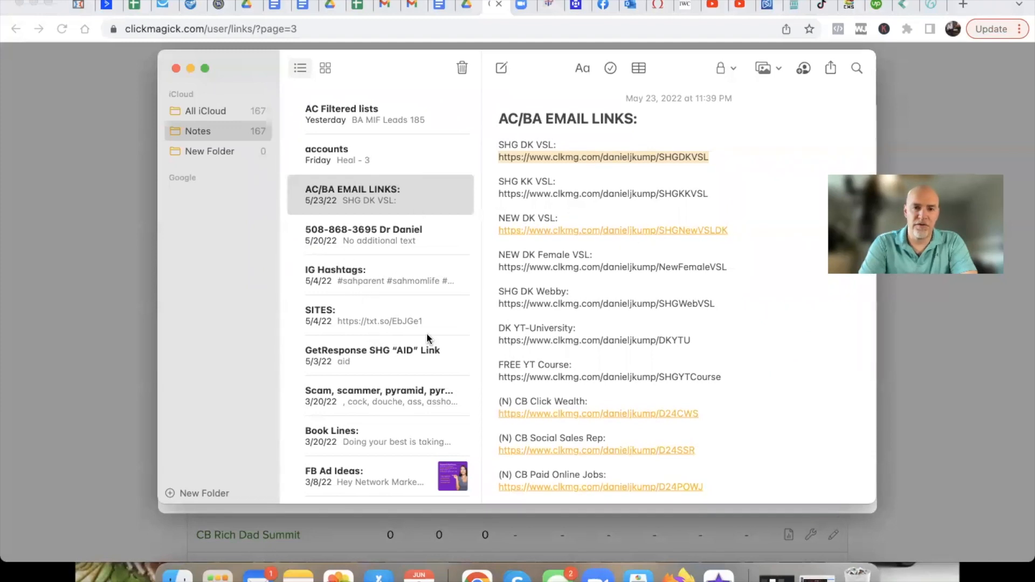
left_click(354, 315)
left_click(354, 315)
scroll(568, 345, "down", 15)
scroll(568, 345, "down", 5)
scroll(568, 346, "up", 4)
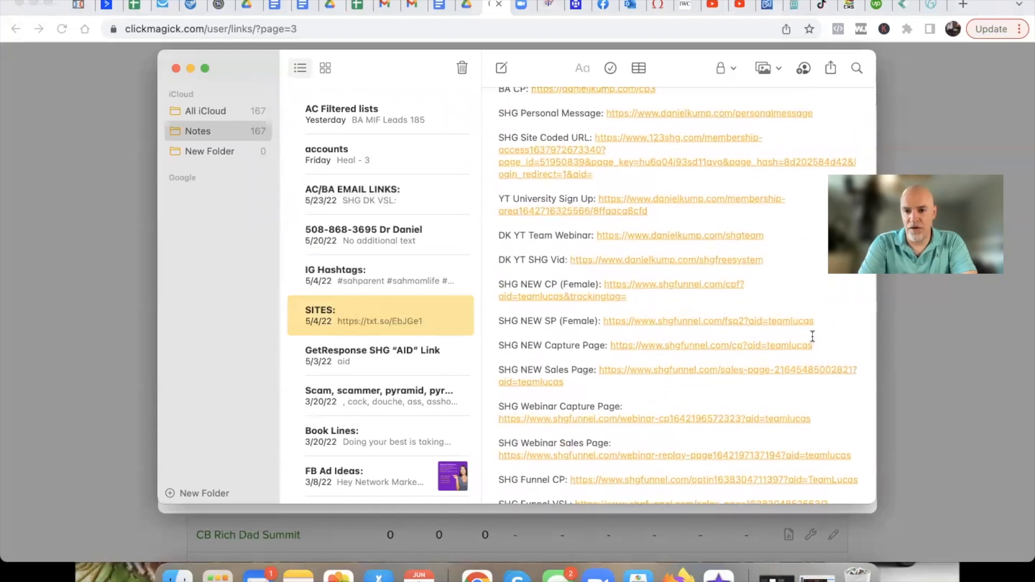
left_click_drag(818, 346, 710, 348)
left_click(646, 384)
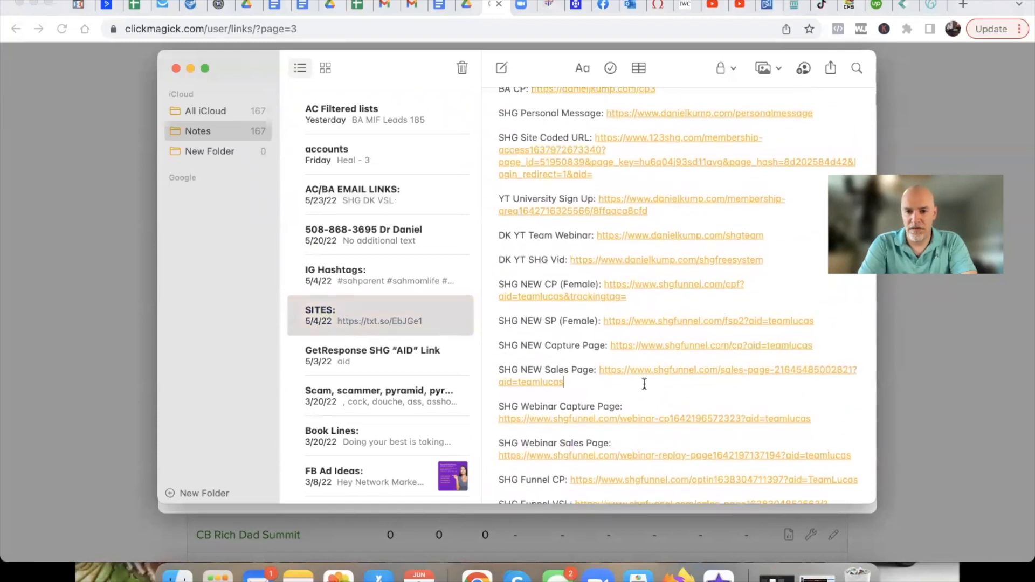
left_click_drag(564, 382, 601, 371)
key("super+c")
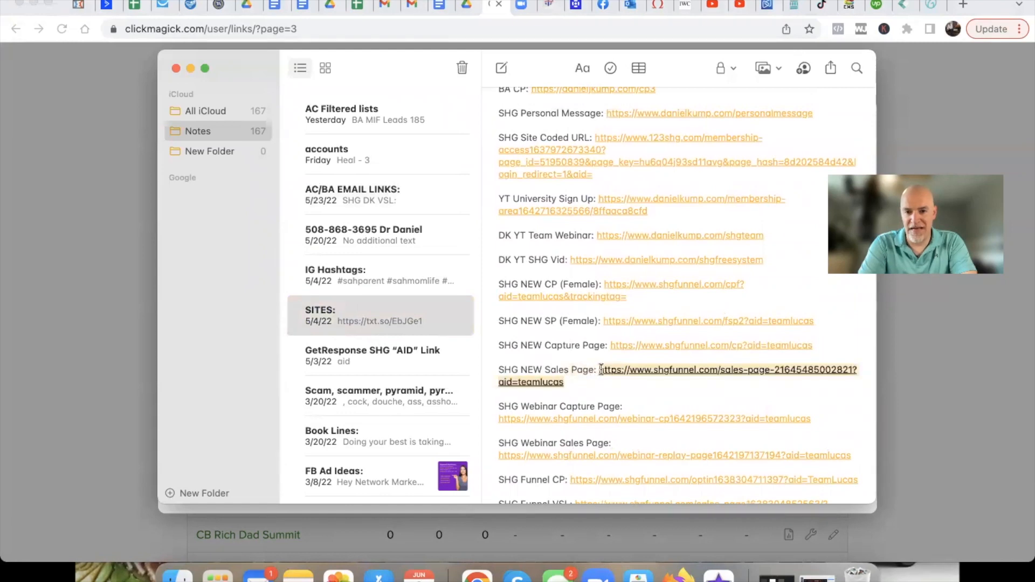
- Switch back to ClickMagick, replace the Primary URL with the copied sales page address and create the tracking link
key("super+Tab")
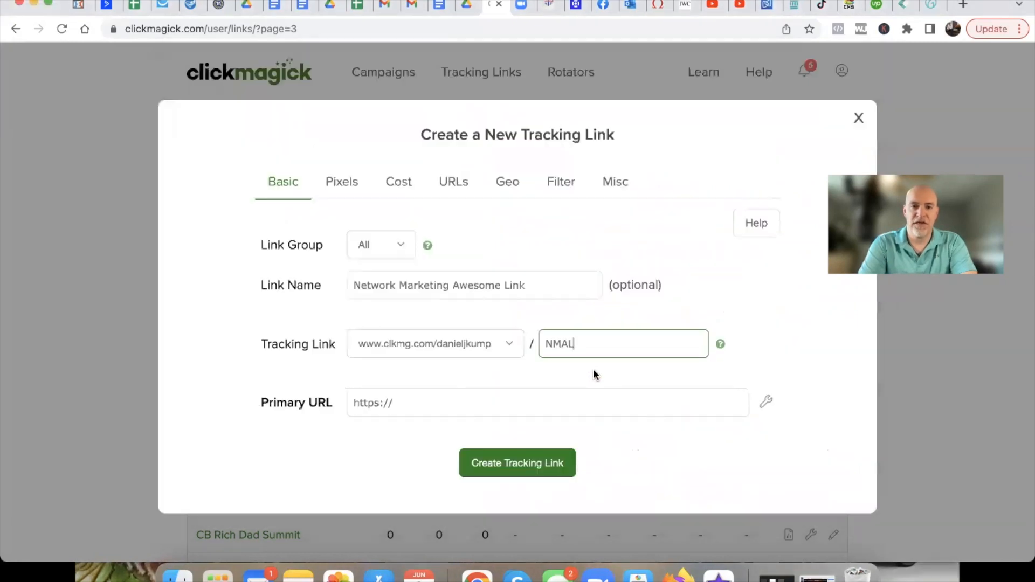
left_click(478, 414)
key("super+a")
key("BackSpace")
key("super+v")
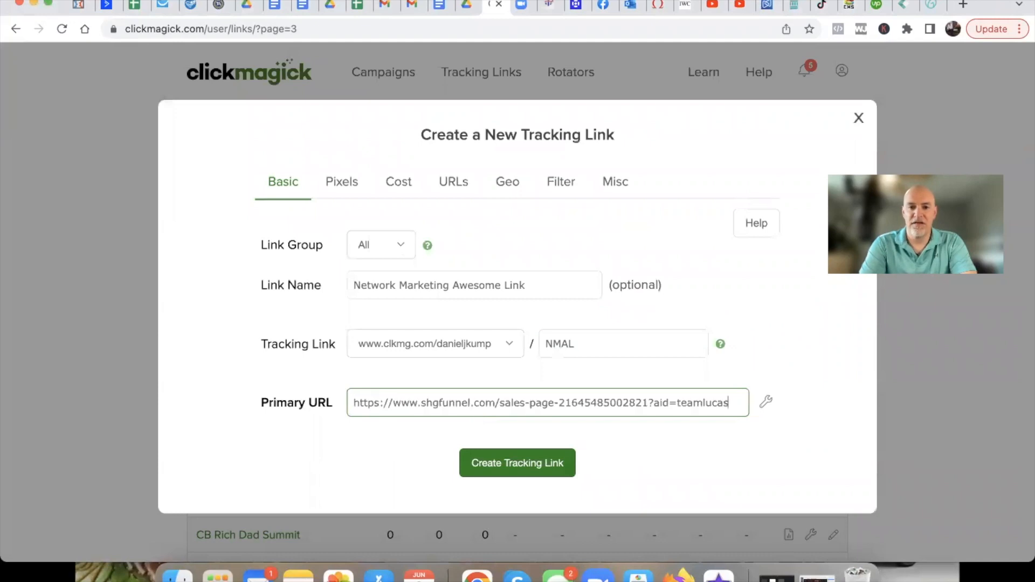
left_click(522, 469)
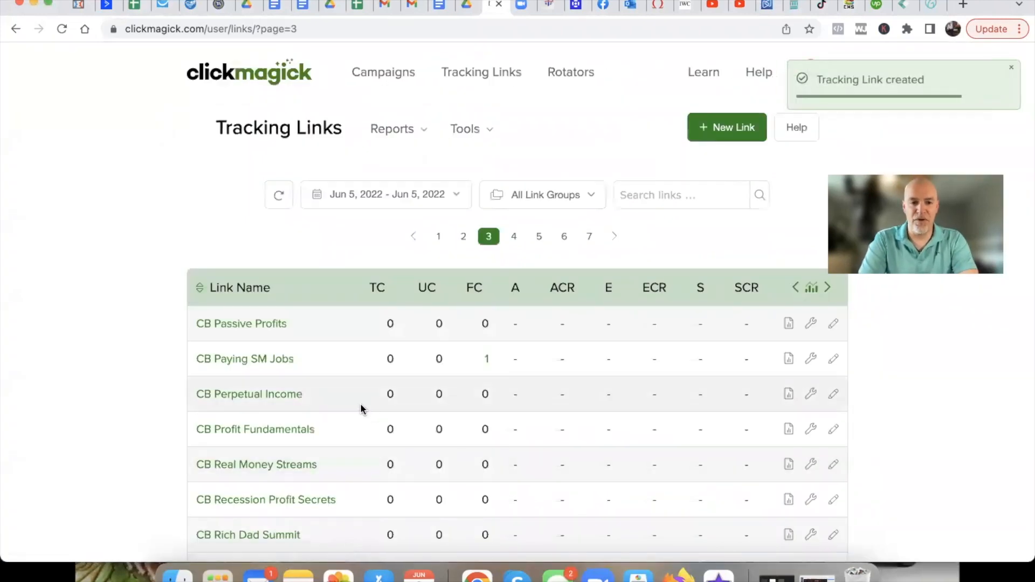
- Find Network Marketing Awesome Link on page 5 of the tracking links and open it for editing
scroll(360, 405, "down", 10)
scroll(360, 408, "down", 2)
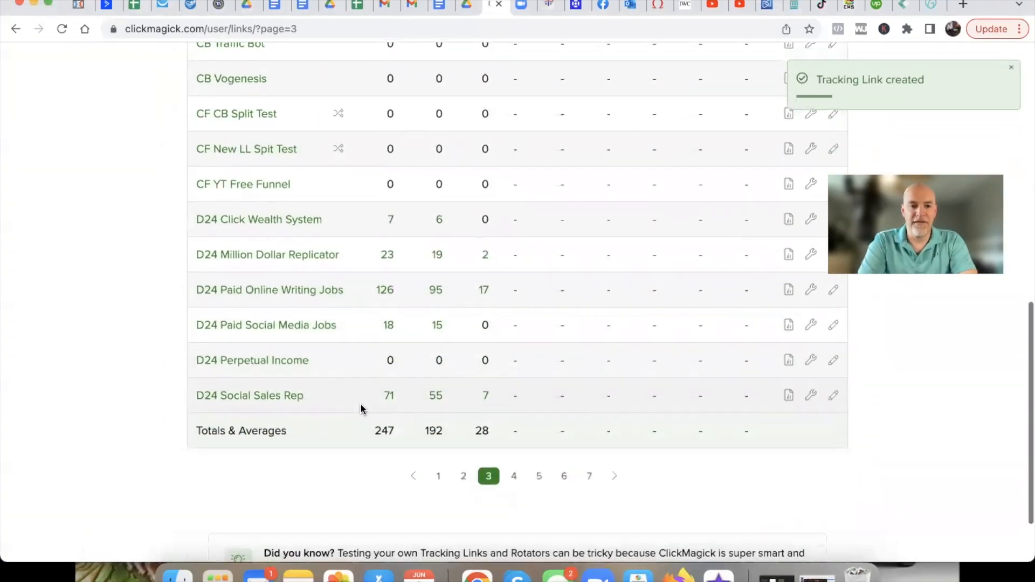
left_click(538, 477)
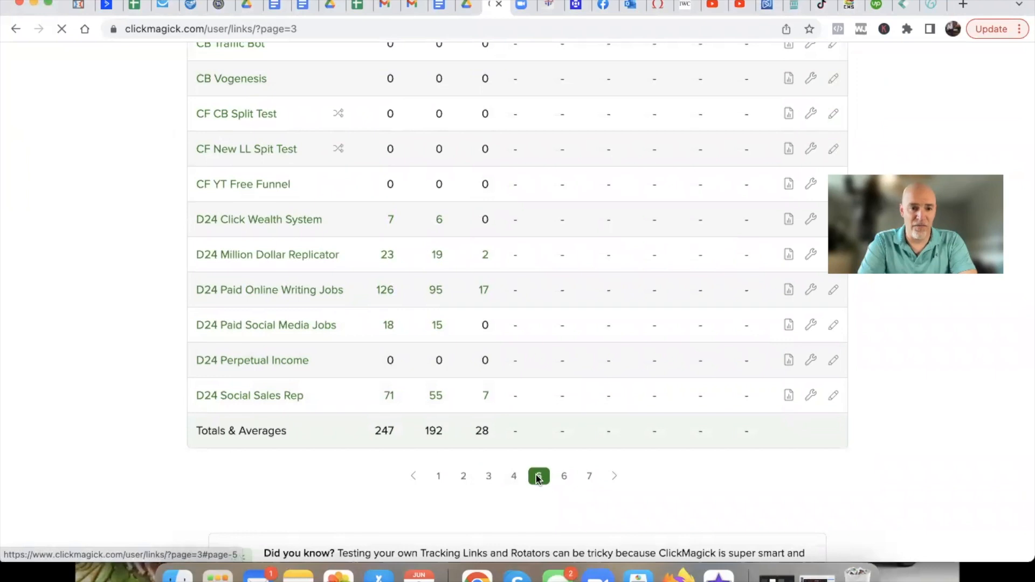
scroll(468, 469, "down", 7)
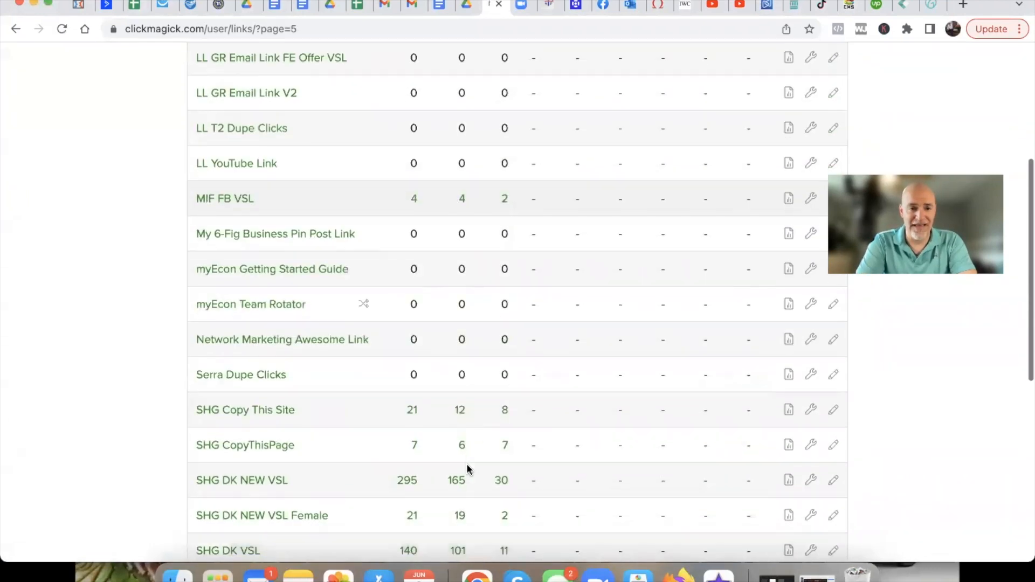
scroll(467, 470, "up", 2)
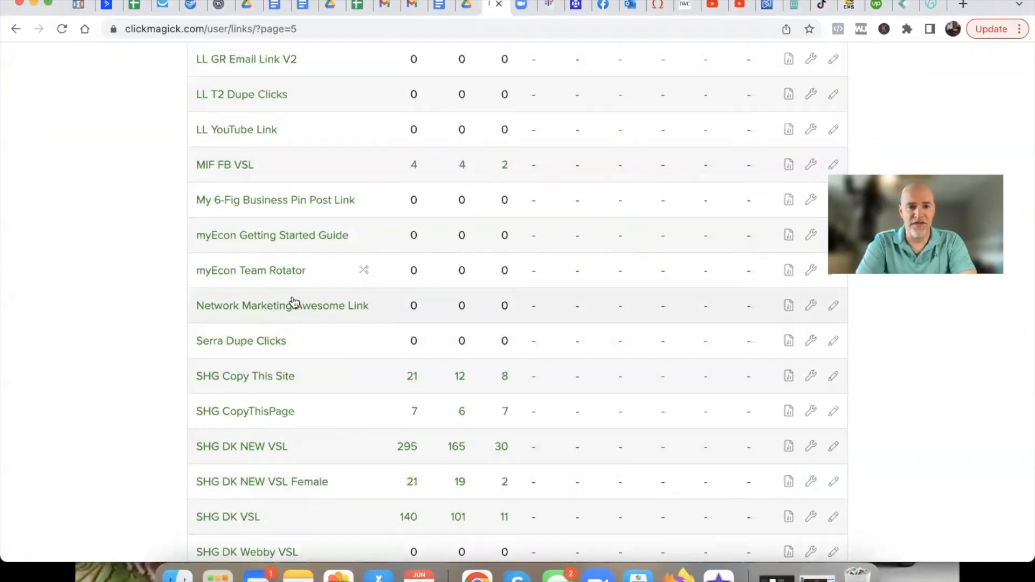
left_click_drag(380, 307, 179, 307)
left_click(328, 349)
left_click(337, 313)
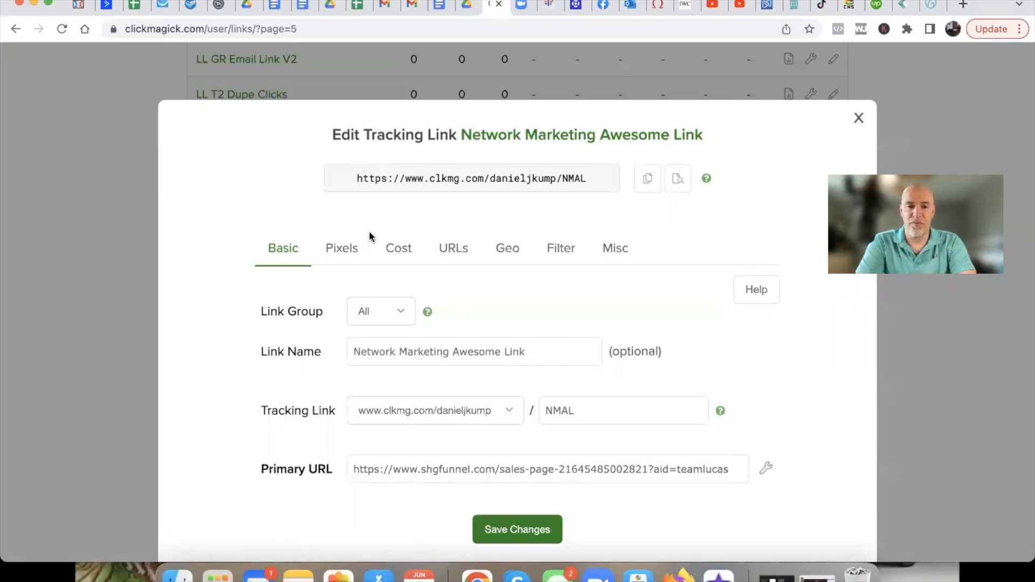
- Bracket the Primary URL on screen, circle the NMAL tracking link with arrows pointing at it, and close the link editor
mouse_move(432, 446)
left_mouse_down()
mouse_move(346, 445)
mouse_move(353, 509)
mouse_move(430, 500)
left_mouse_up()
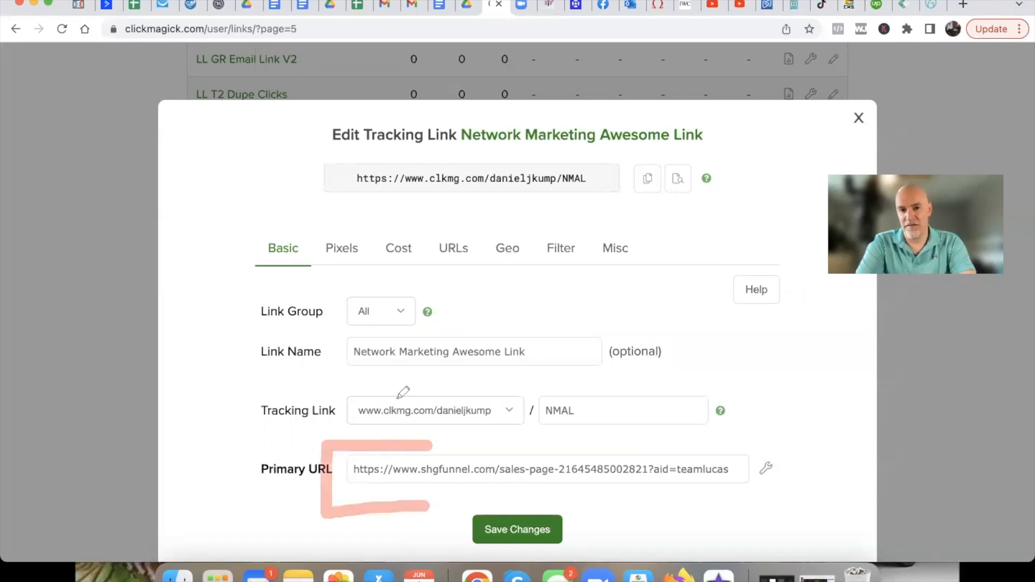
mouse_move(387, 138)
left_mouse_down()
mouse_move(331, 139)
mouse_move(402, 203)
mouse_move(620, 185)
mouse_move(398, 115)
mouse_move(317, 127)
left_mouse_up()
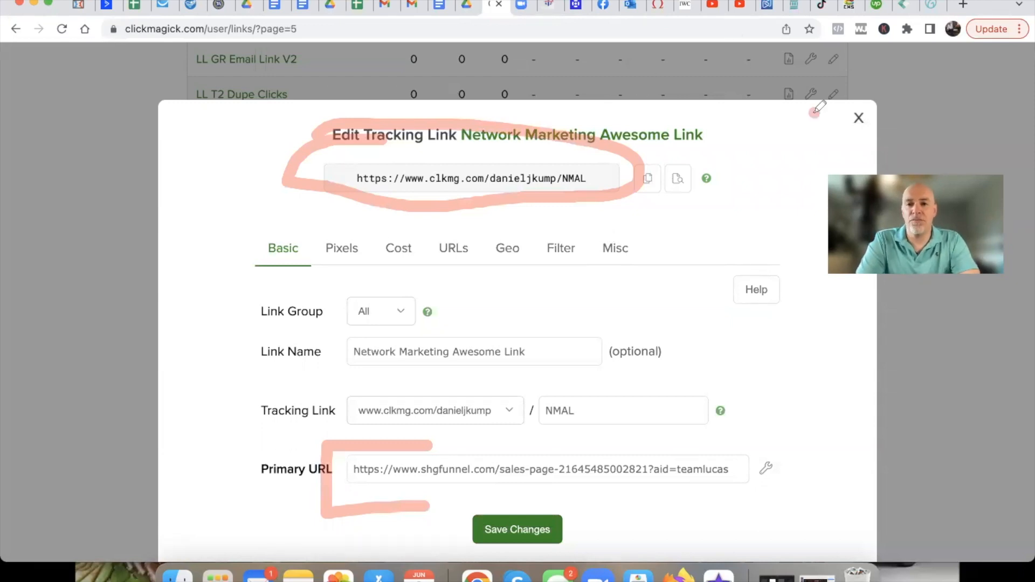
left_click_drag(819, 112, 642, 160)
mouse_move(670, 117)
left_mouse_down()
mouse_move(639, 175)
mouse_move(732, 180)
left_mouse_up()
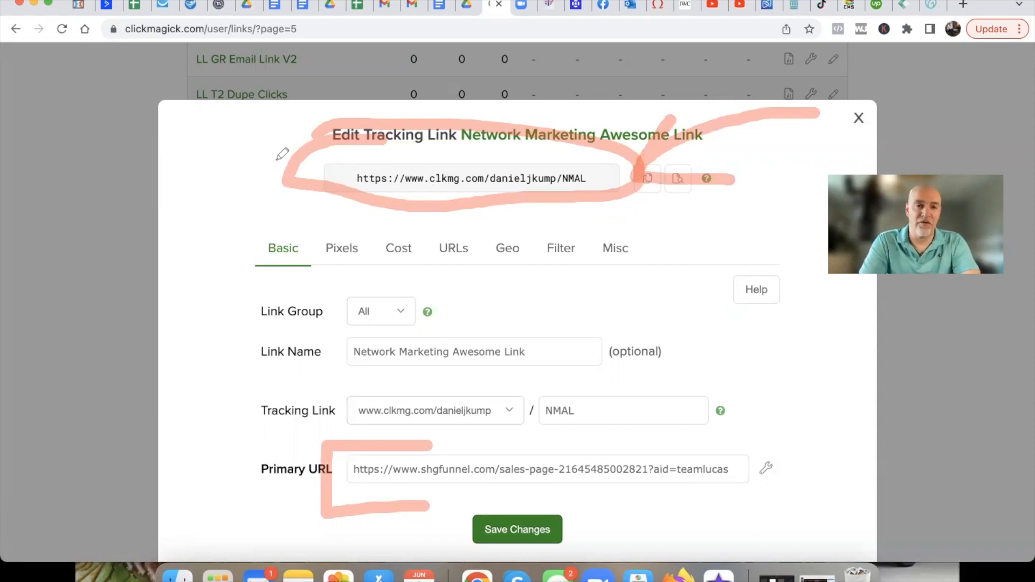
mouse_move(138, 96)
left_mouse_down()
mouse_move(164, 96)
mouse_move(284, 152)
left_mouse_up()
mouse_move(258, 115)
left_mouse_down()
mouse_move(284, 151)
mouse_move(244, 174)
left_mouse_up()
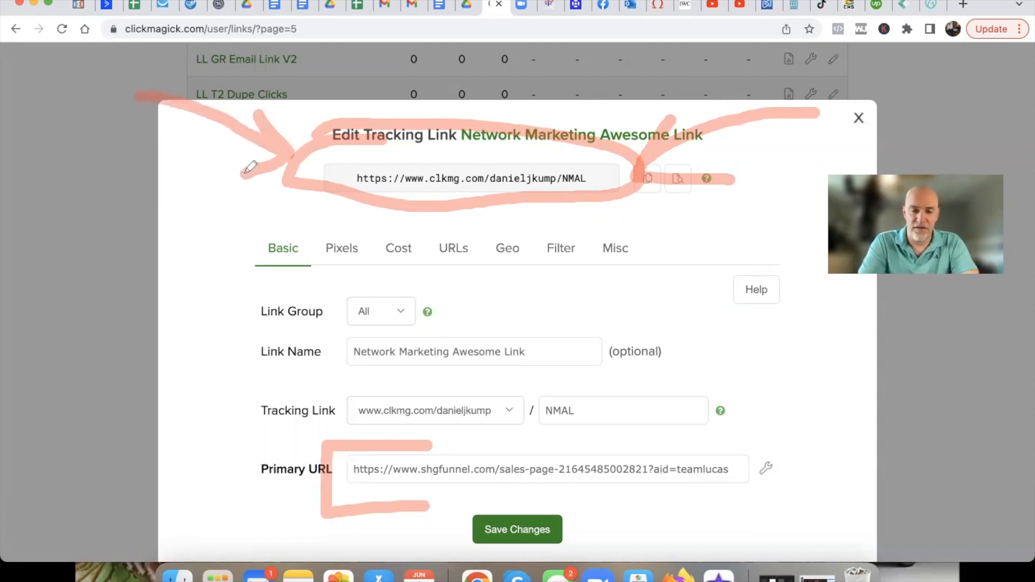
mouse_move(704, 434)
left_mouse_down()
mouse_move(714, 433)
mouse_move(791, 533)
mouse_move(669, 521)
left_mouse_up()
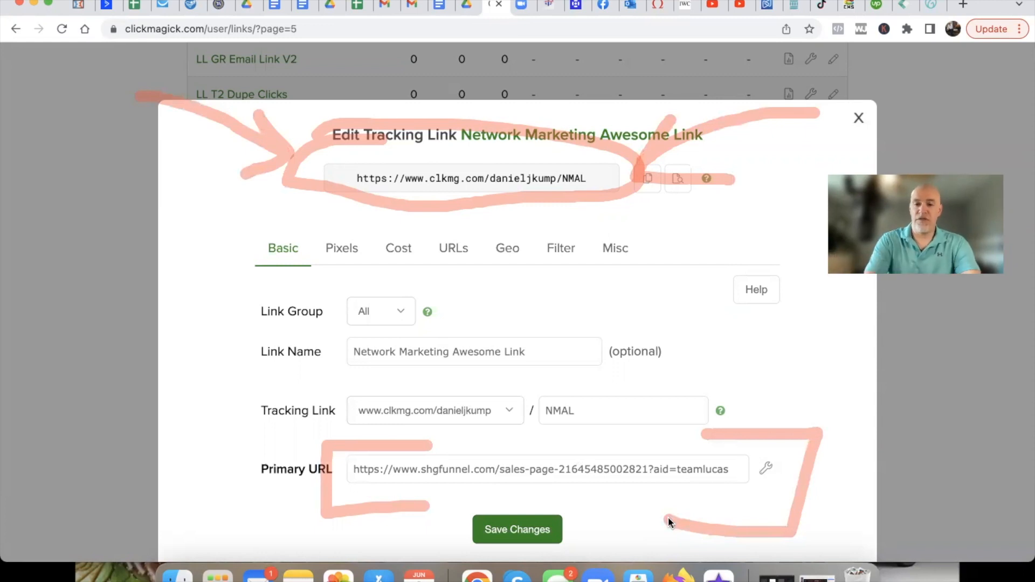
mouse_move(345, 176)
left_mouse_down()
mouse_move(601, 167)
mouse_move(406, 185)
mouse_move(565, 177)
left_mouse_up()
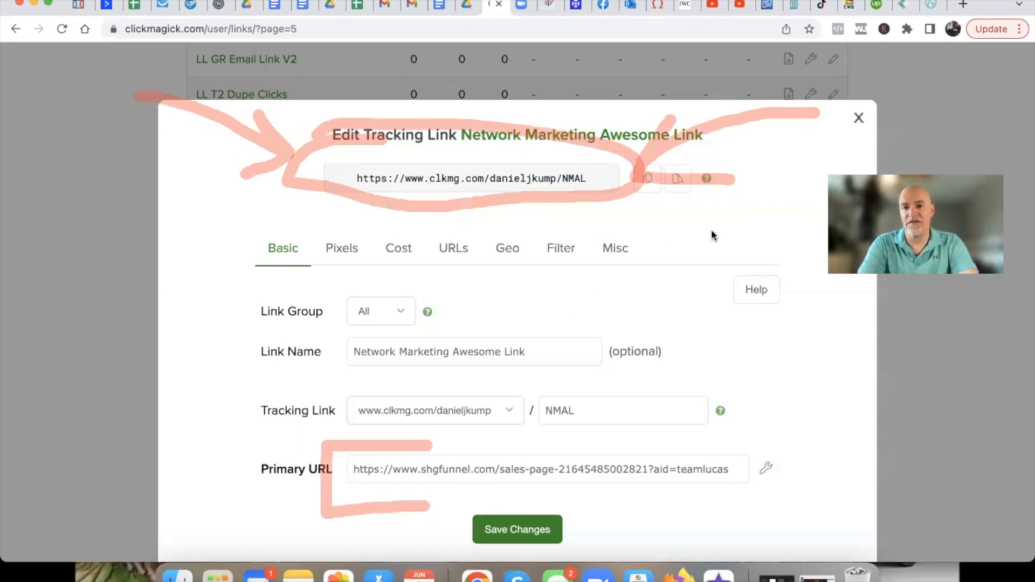
left_click(858, 118)
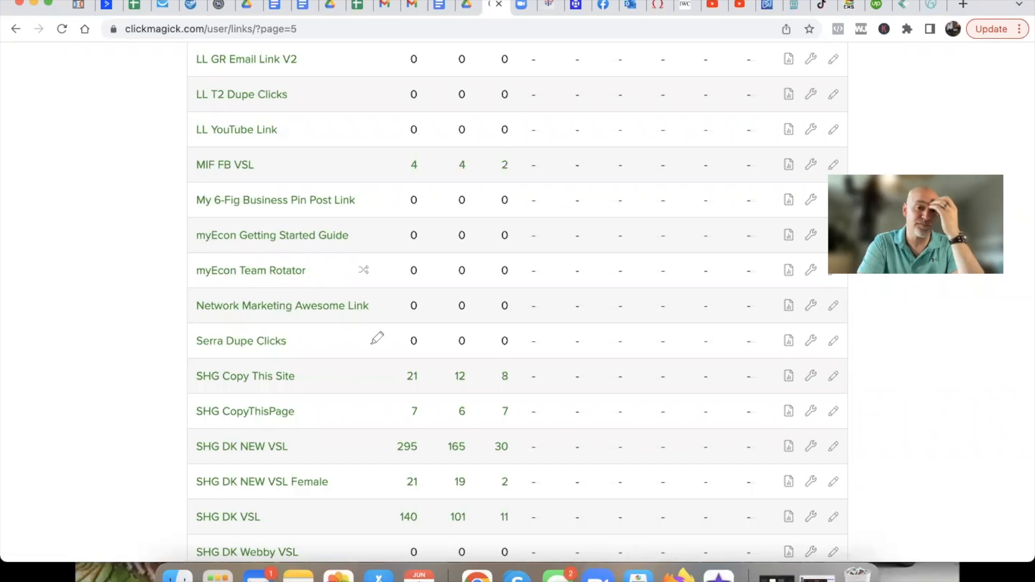
- Circle the unique click counts of the five links from SHG Copy This Site to SHG DK VSL on screen
mouse_move(473, 356)
left_mouse_down()
mouse_move(439, 361)
mouse_move(482, 386)
mouse_move(468, 356)
left_mouse_up()
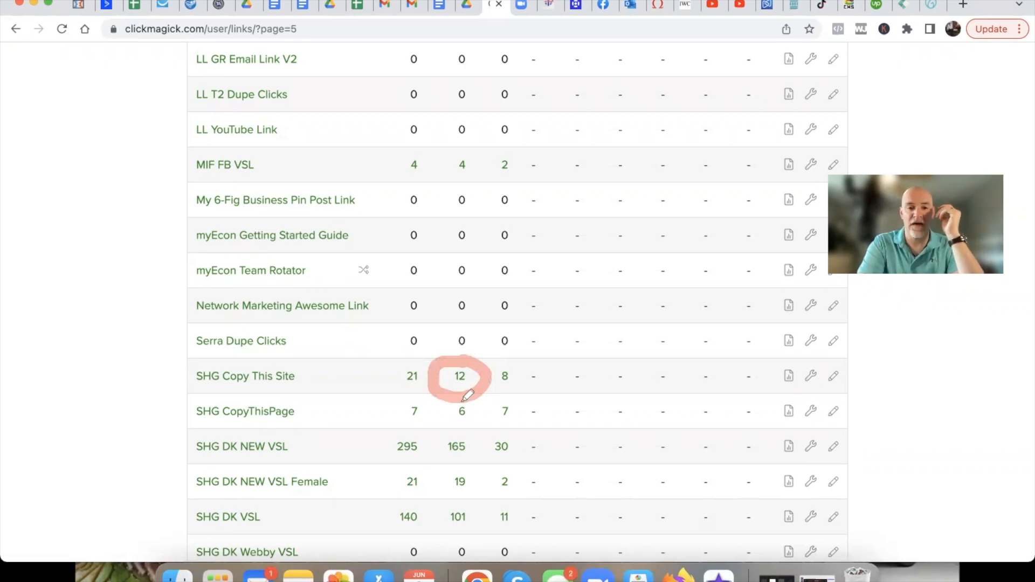
mouse_move(462, 400)
left_mouse_down()
mouse_move(451, 394)
mouse_move(440, 429)
mouse_move(482, 398)
mouse_move(434, 440)
mouse_move(472, 464)
mouse_move(467, 427)
left_mouse_up()
mouse_move(448, 467)
left_mouse_down()
mouse_move(440, 477)
mouse_move(477, 491)
mouse_move(445, 499)
mouse_move(475, 536)
mouse_move(479, 494)
left_mouse_up()
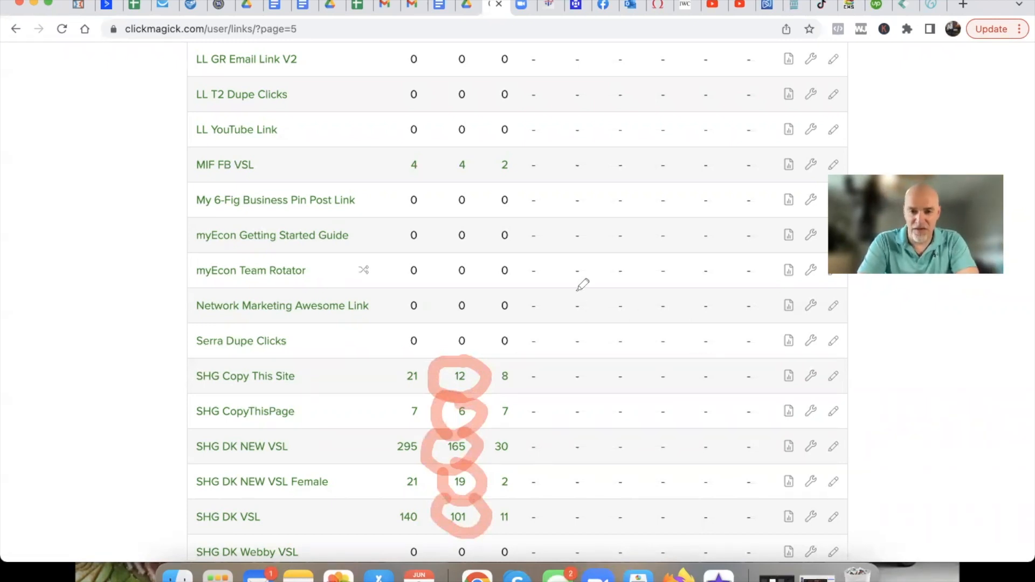
- Draw a check mark and a smiley face over the statistics columns and another check mark beside the link names
mouse_move(571, 276)
left_mouse_down()
mouse_move(599, 305)
mouse_move(710, 166)
left_mouse_up()
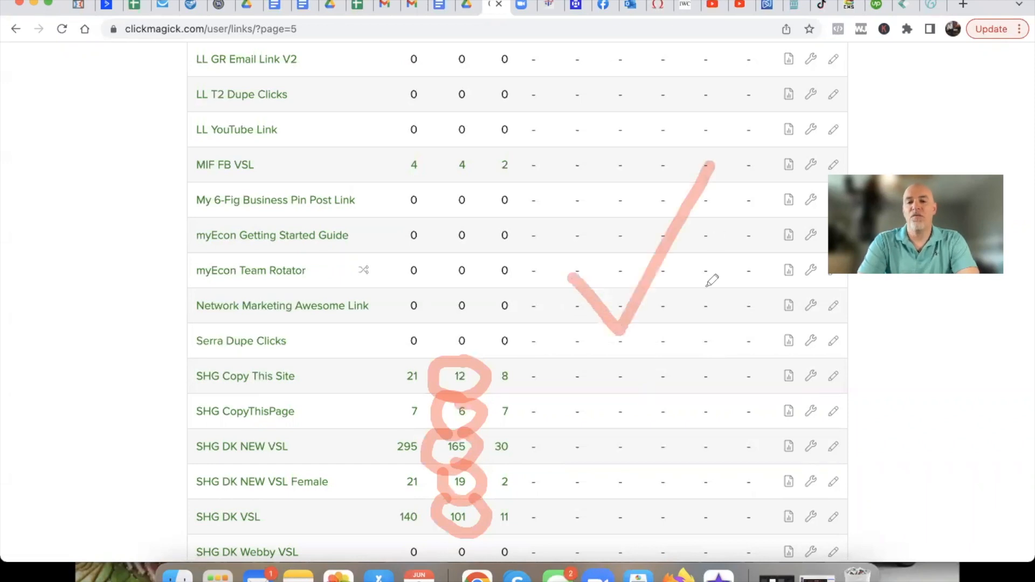
left_click_drag(732, 334, 732, 379)
left_click_drag(763, 333, 763, 385)
mouse_move(690, 421)
left_mouse_down()
mouse_move(764, 455)
mouse_move(848, 395)
left_mouse_up()
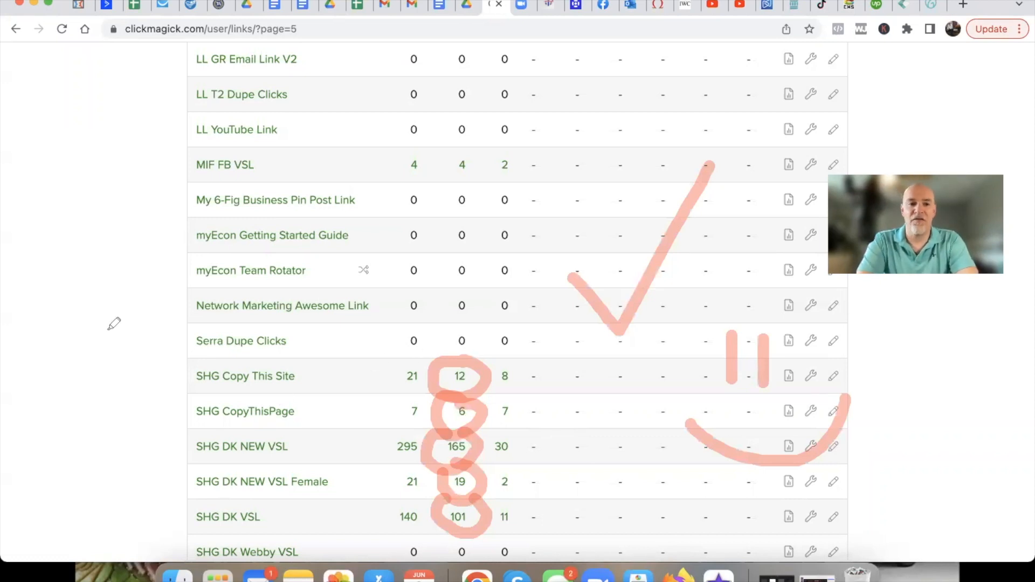
left_click_drag(108, 325, 189, 192)
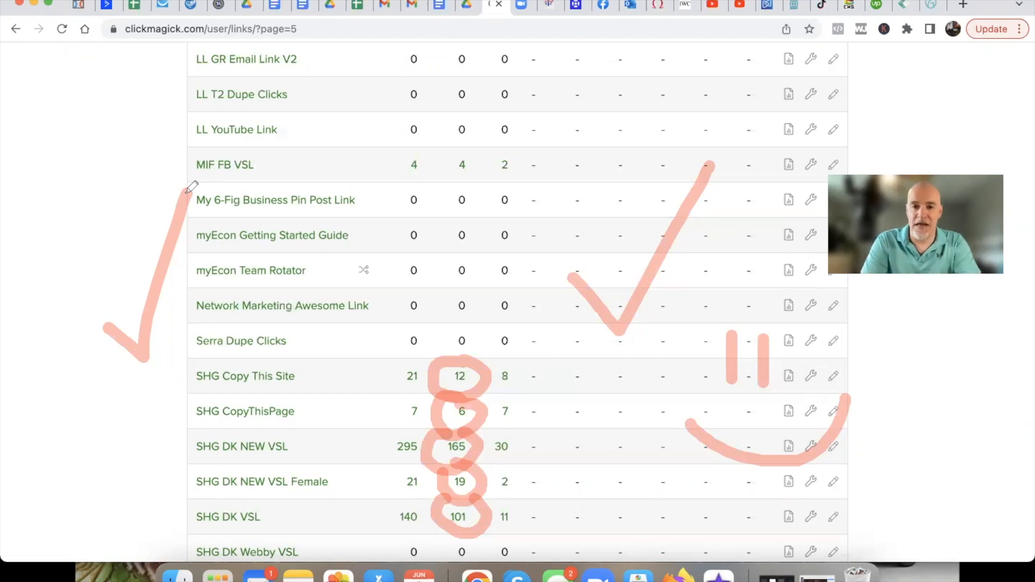
- Circle the click statistics of the SHG links with one large loop on screen, and clear all annotations
mouse_move(467, 305)
left_mouse_down()
mouse_move(352, 529)
mouse_move(576, 450)
mouse_move(451, 290)
left_mouse_up()
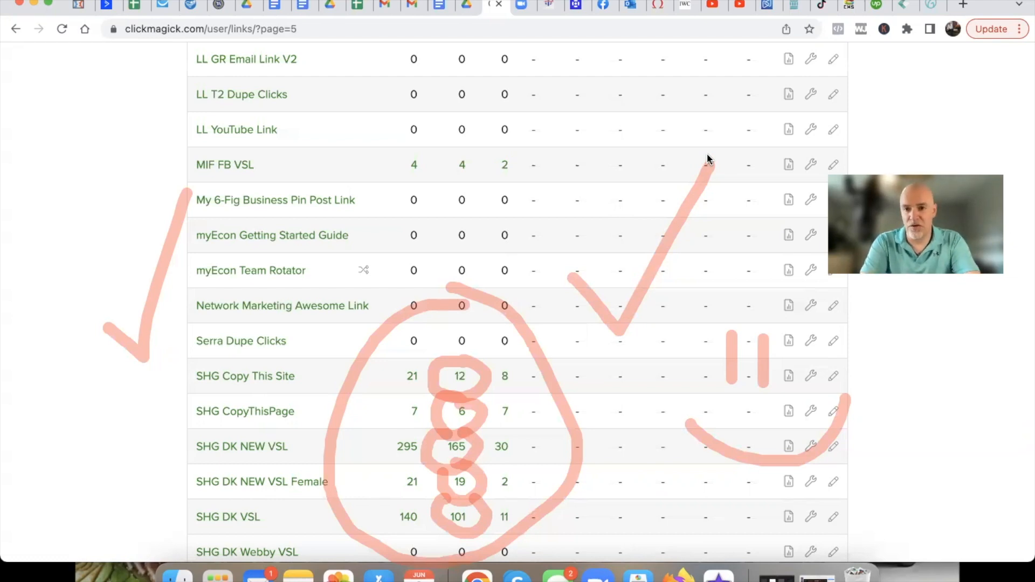
left_click(712, 211)
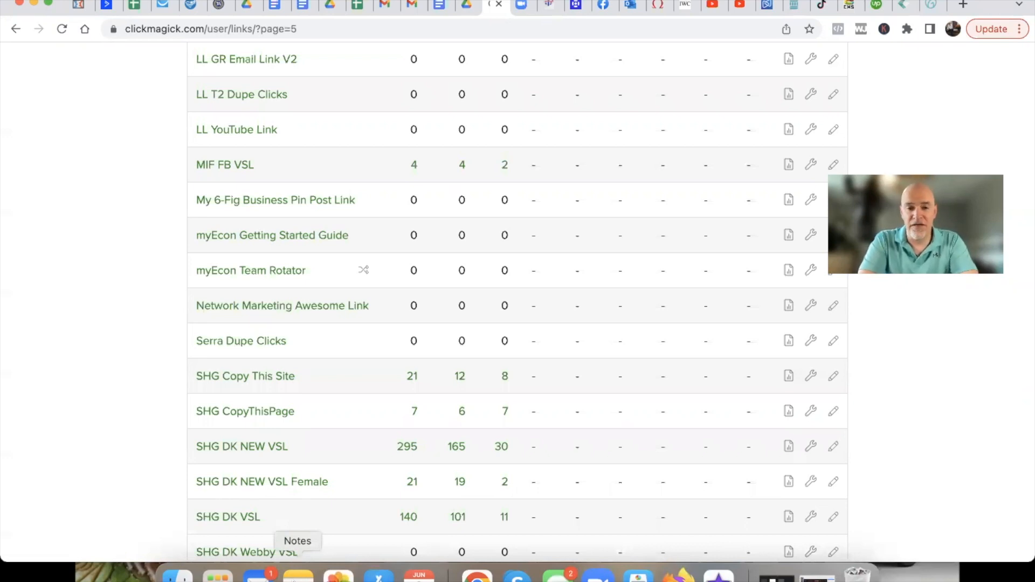
- Switch to Notes, open the AC/BA EMAIL LINKS note and underline its heading on screen
left_click(299, 576)
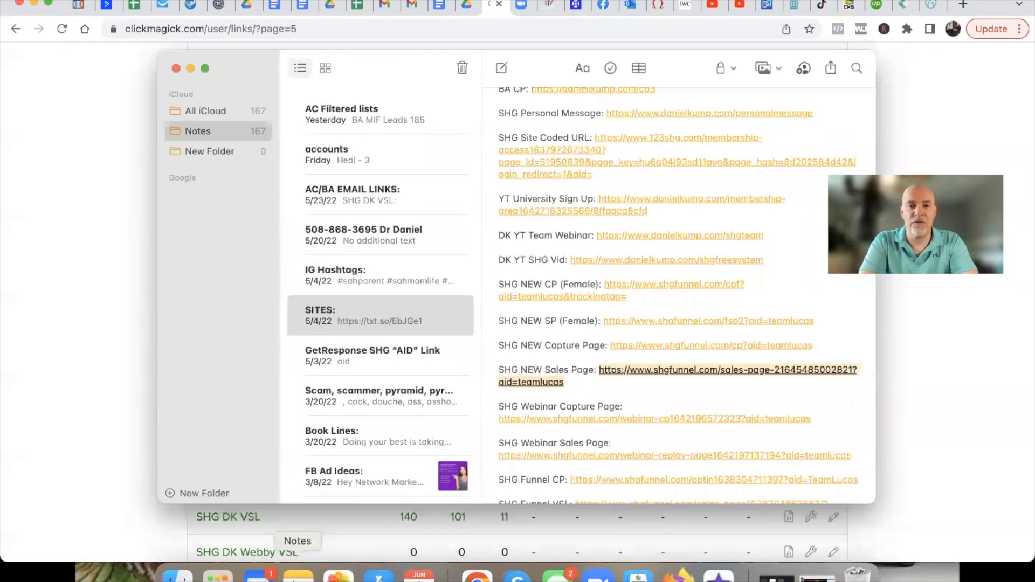
left_click(352, 192)
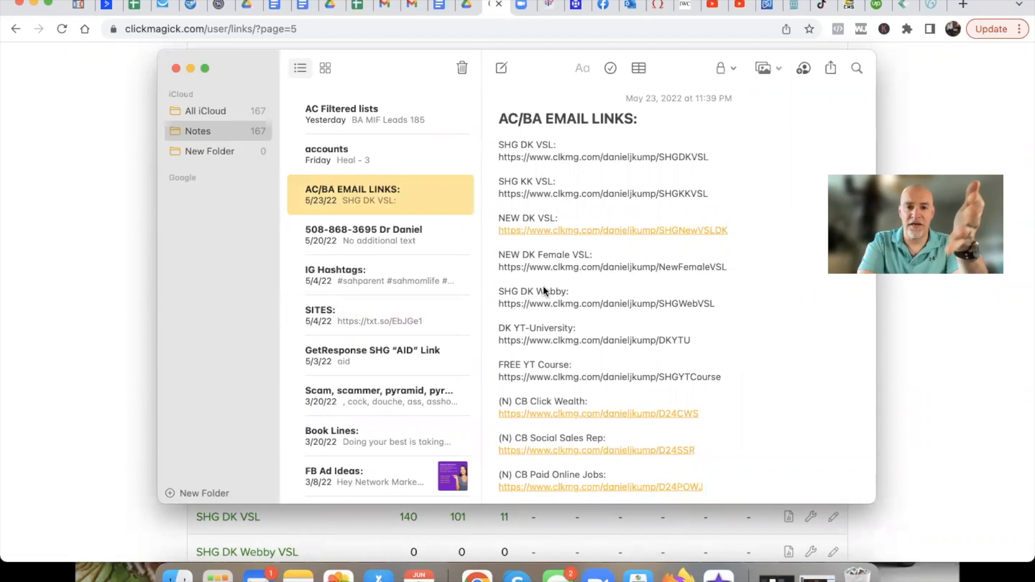
left_click(337, 351)
left_click_drag(498, 138, 645, 135)
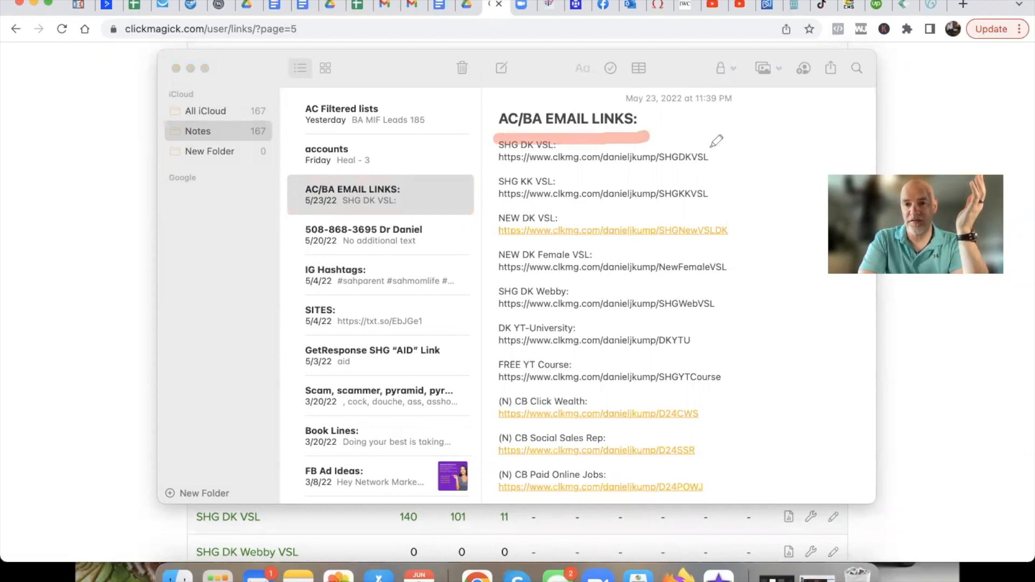
- Mark six of the saved tracking links from SHG DK VSL to CB Click Wealth with strokes, and draw a line above CB Social Sales Rep
left_click_drag(712, 147, 755, 114)
left_click_drag(719, 186, 758, 150)
left_click_drag(736, 223, 776, 186)
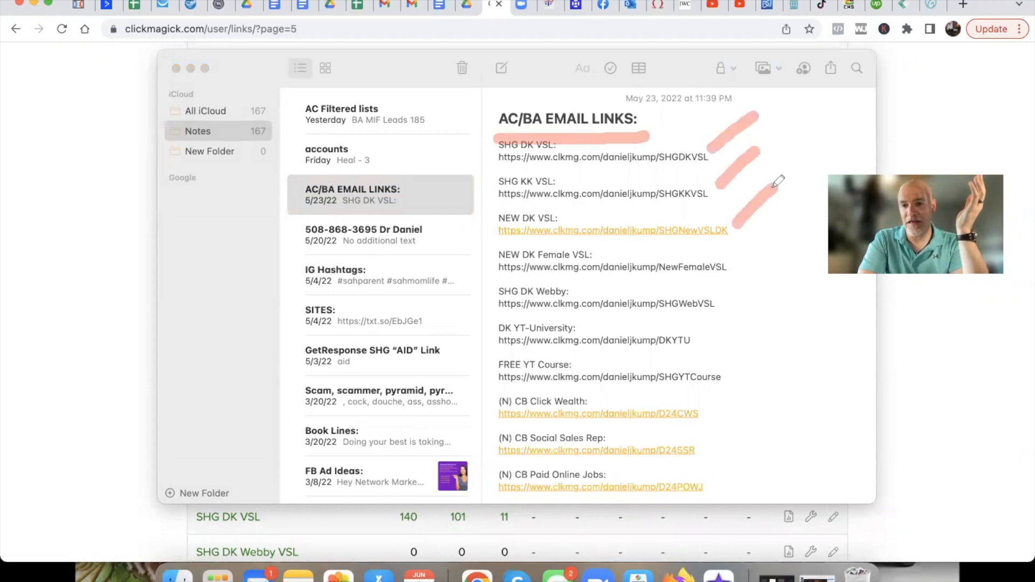
left_click_drag(702, 340, 747, 305)
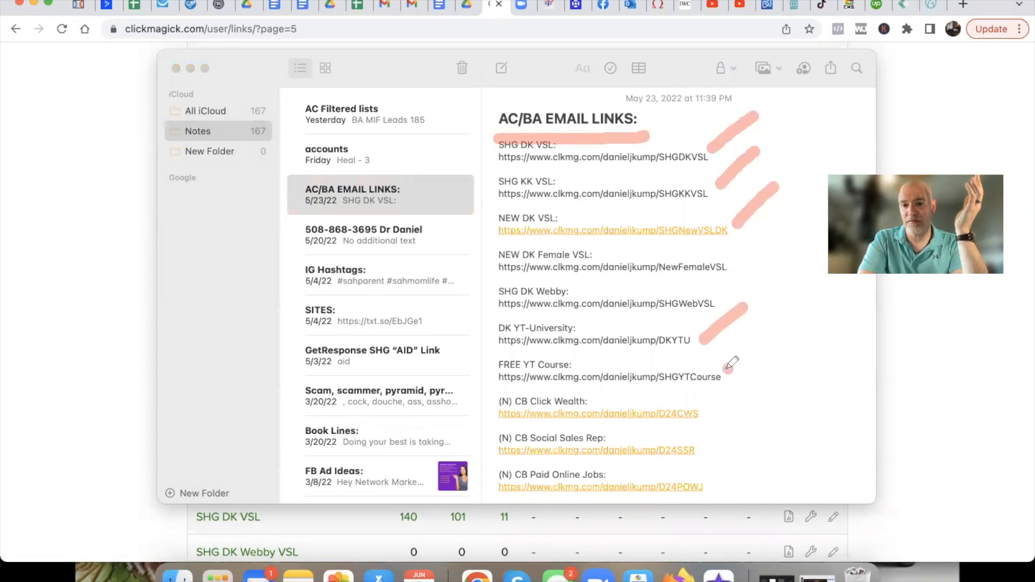
left_click_drag(727, 368, 763, 332)
left_click_drag(713, 417, 775, 384)
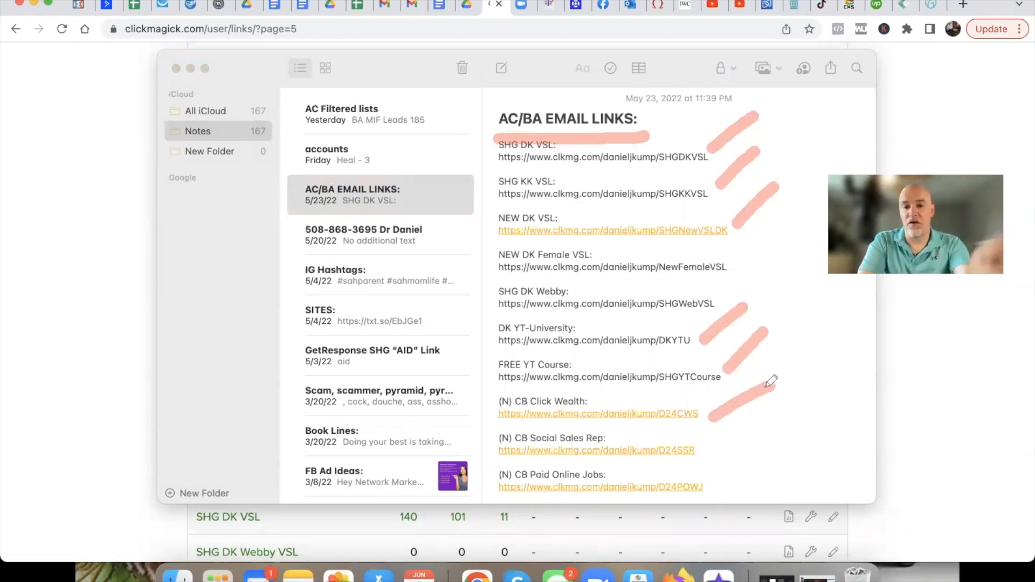
left_click_drag(520, 430, 601, 428)
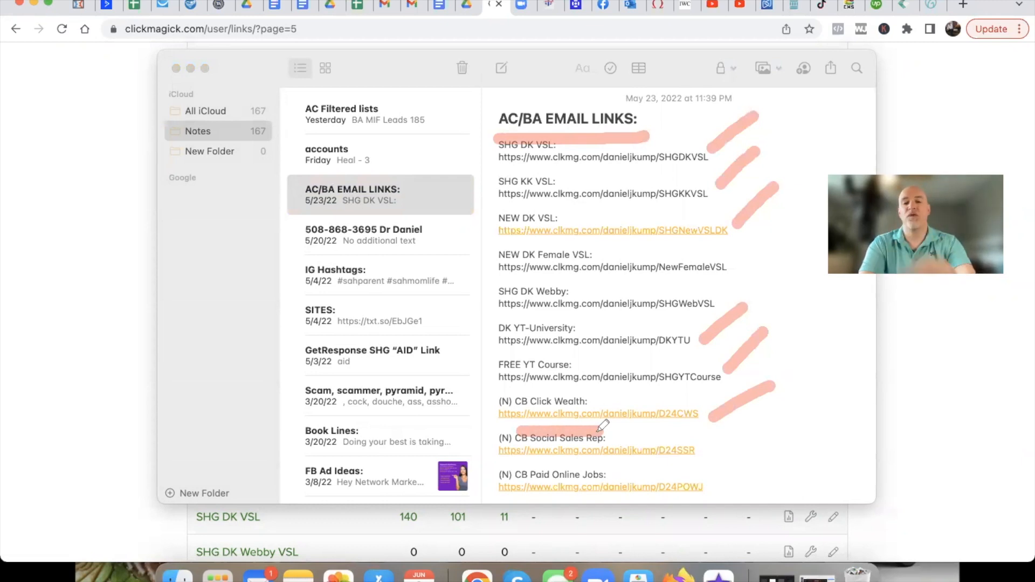
- Return from Notes to the ClickMagick tracking links in Chrome and clear the on-screen marks
left_click(256, 281)
key("super+Tab")
left_click(257, 283)
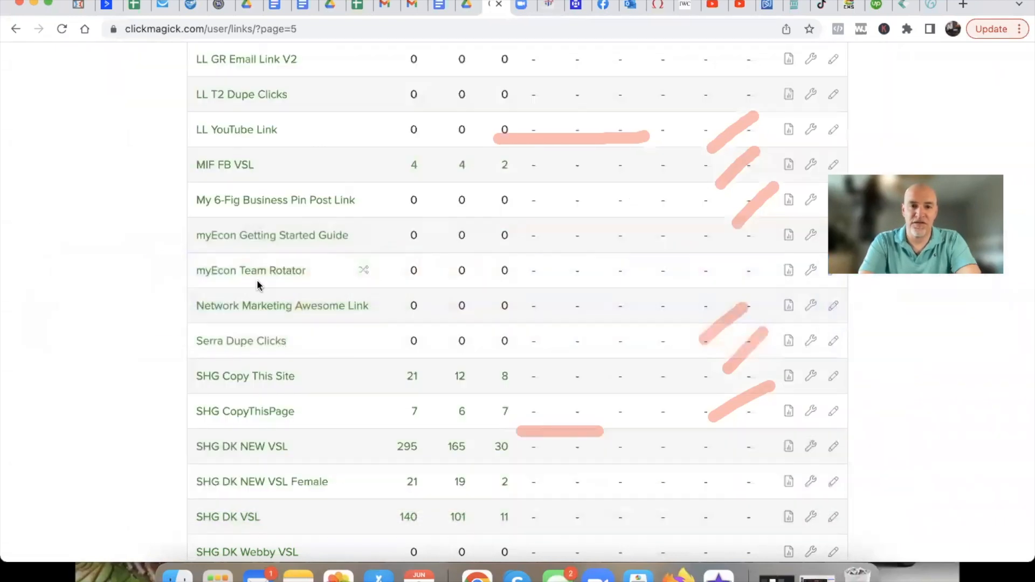
- Switch to GetResponse in Firefox and start creating a new newsletter
key("super+Tab")
key("super+Tab")
key("super+Tab")
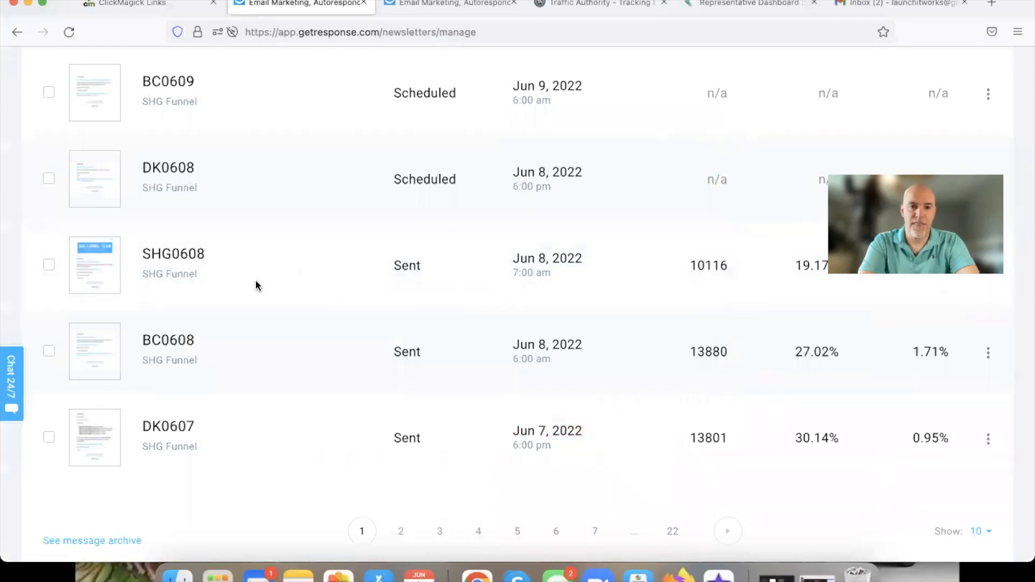
scroll(265, 186, "up", 10)
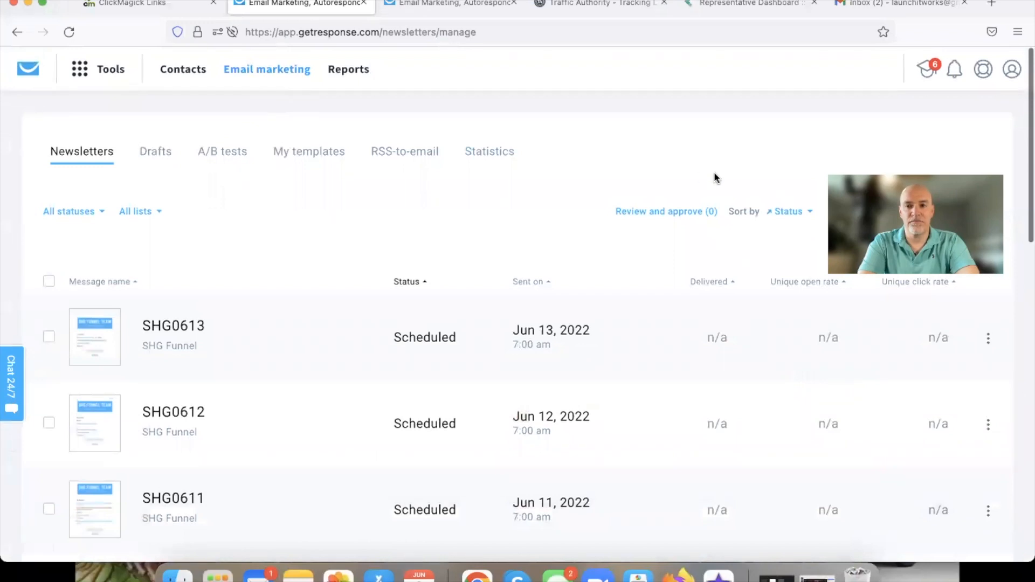
left_click(892, 213)
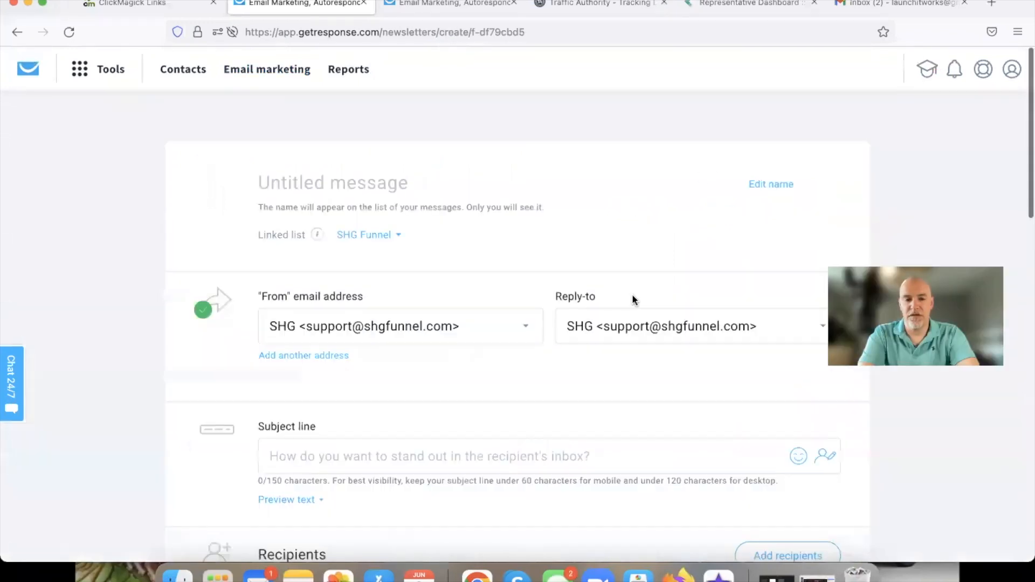
- Design the untitled newsletter's message using the saved DK template
scroll(367, 480, "down", 7)
left_click(324, 474)
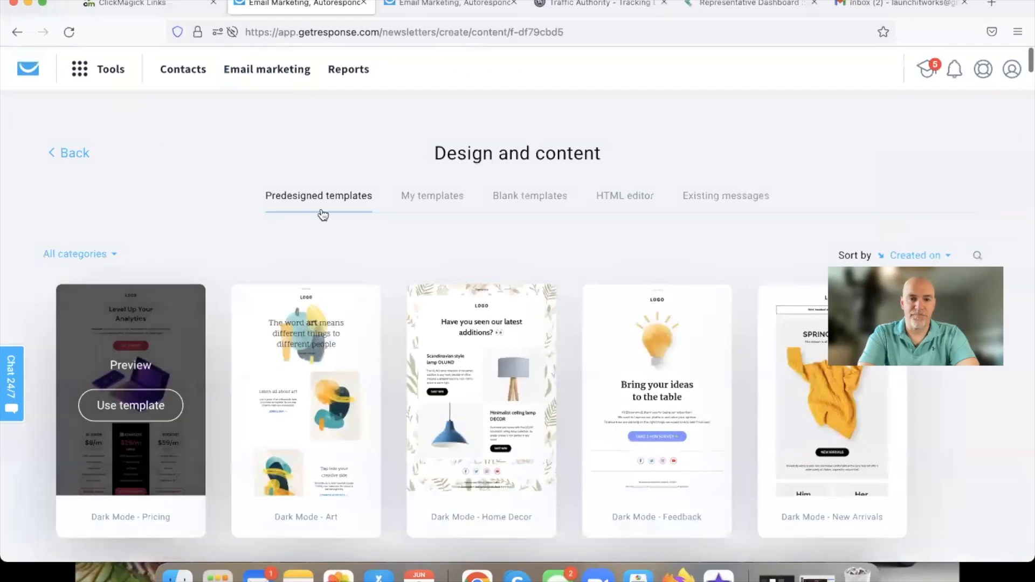
left_click(421, 197)
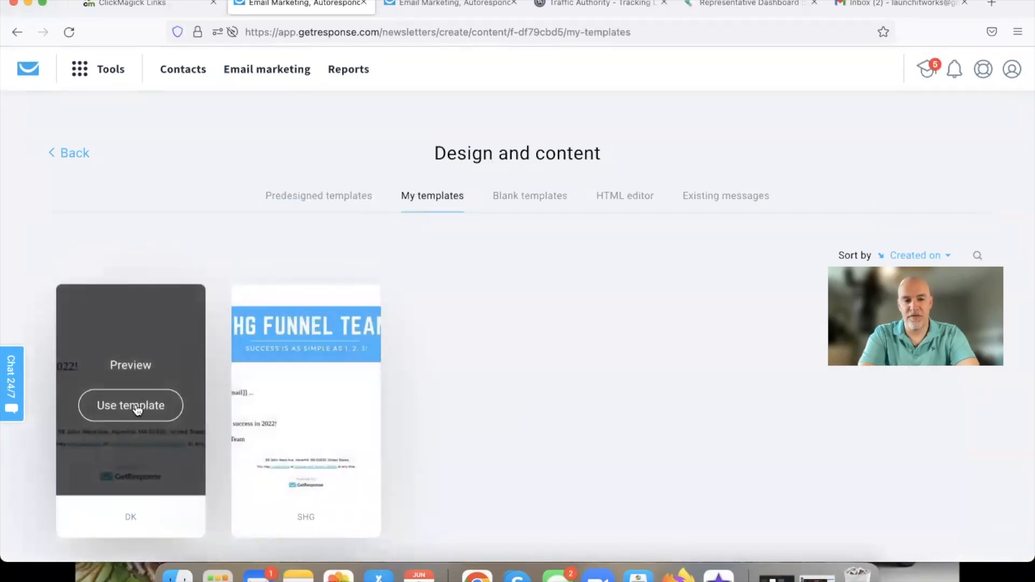
left_click(136, 409)
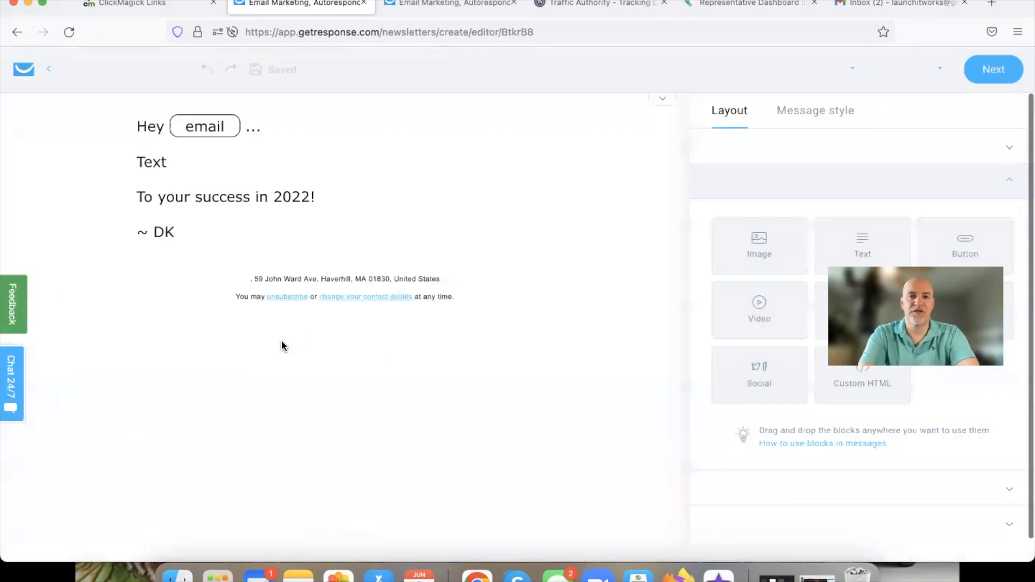
- Replace the placeholder word Text in the message body with "Click This Link Here"
left_click(157, 161)
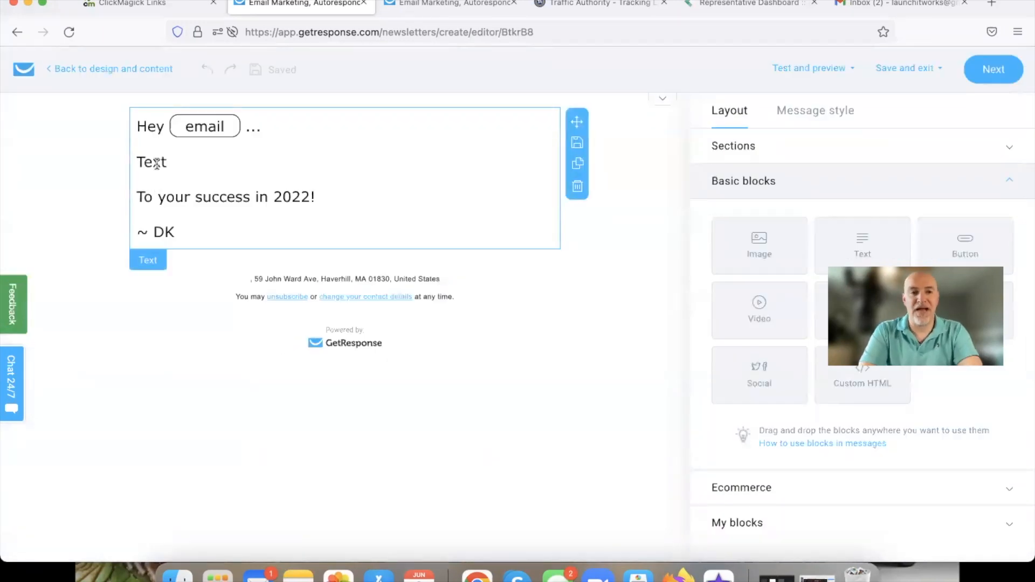
double_click(138, 195)
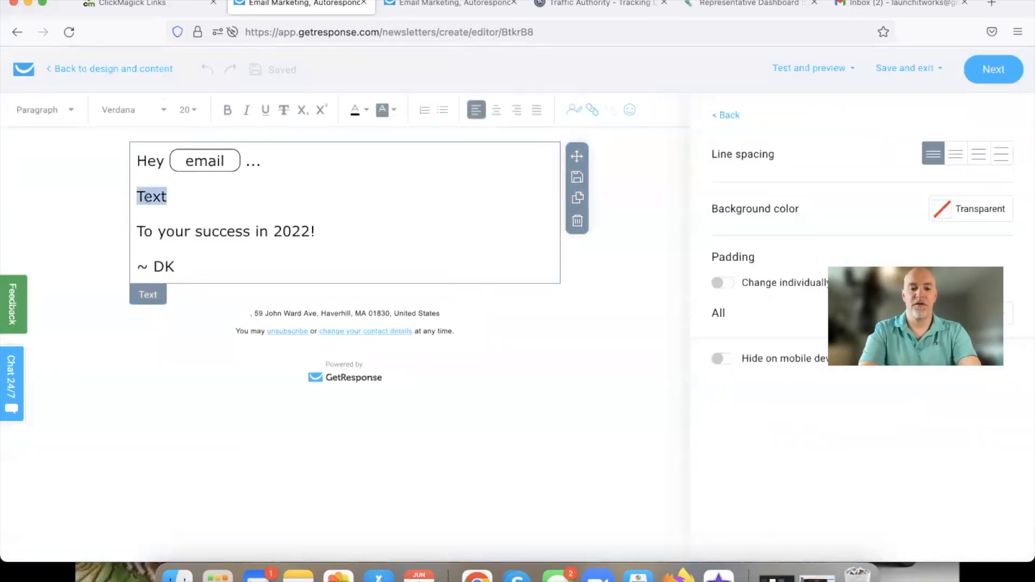
type("Click This ")
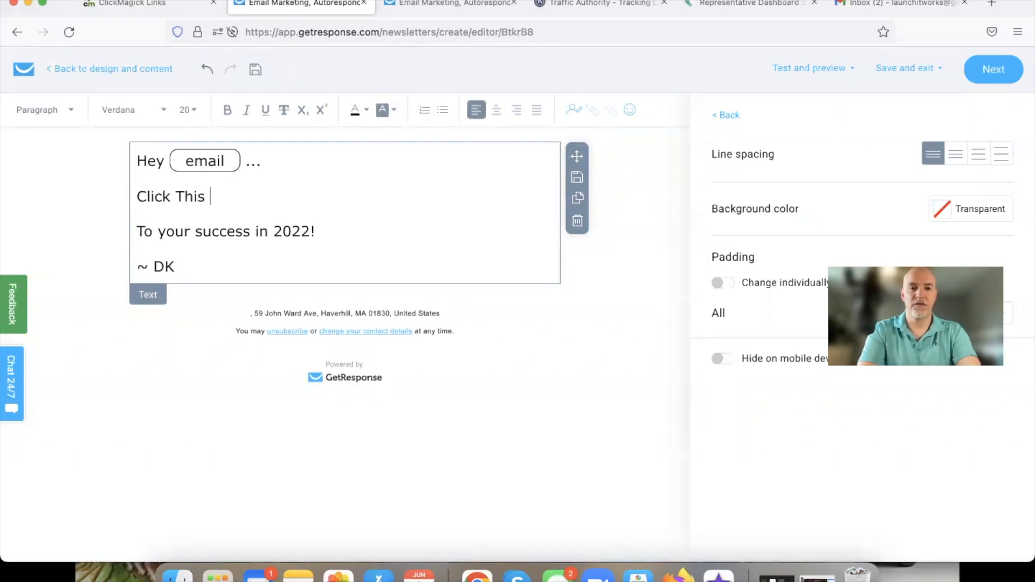
type("Link Here")
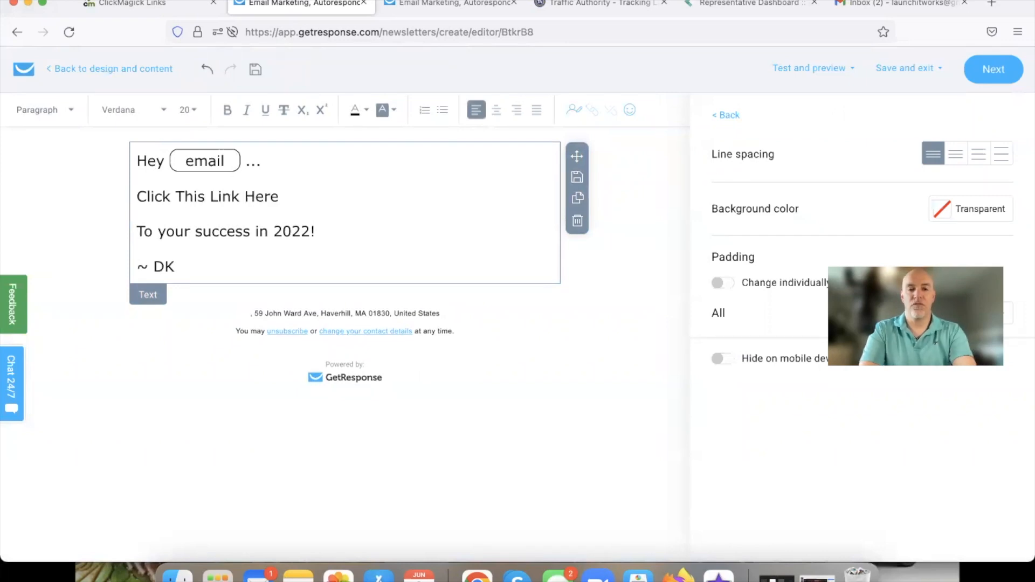
- Link the words "Click This Link Here" to the SHG DK VSL tracking URL copied from the AC/BA EMAIL LINKS note
left_click_drag(279, 197, 136, 197)
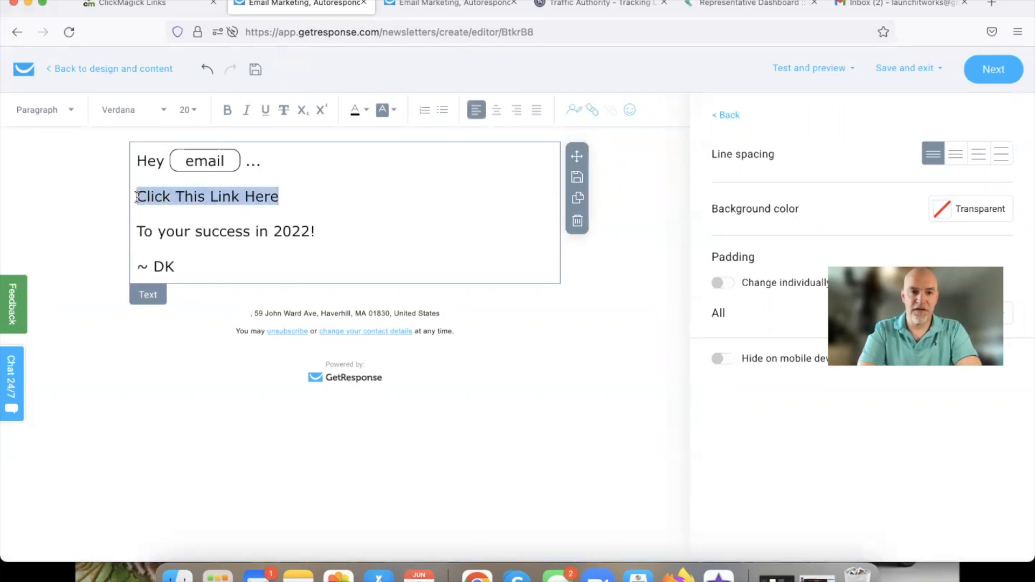
left_click(592, 112)
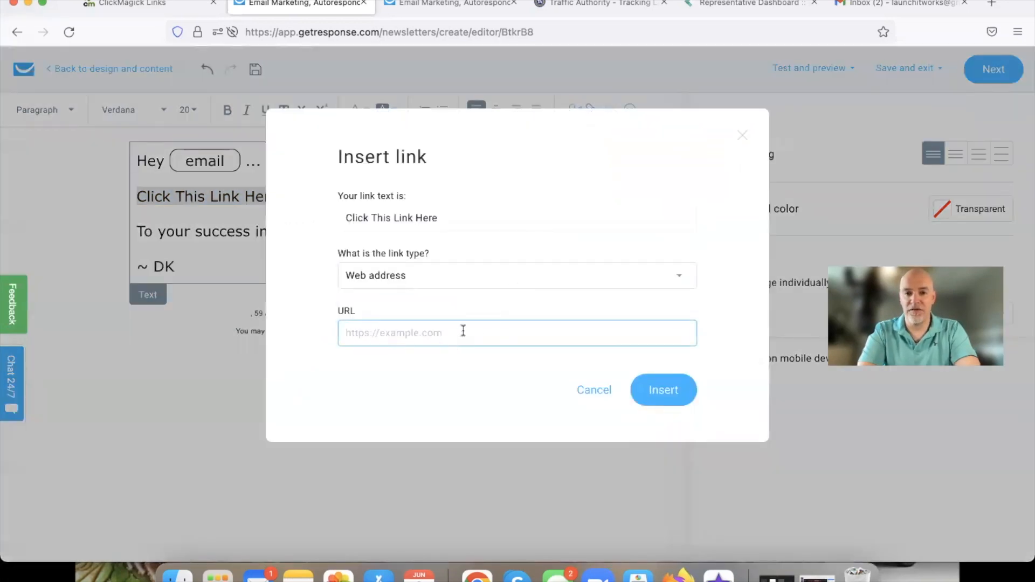
key("super+Tab")
key("super+Tab")
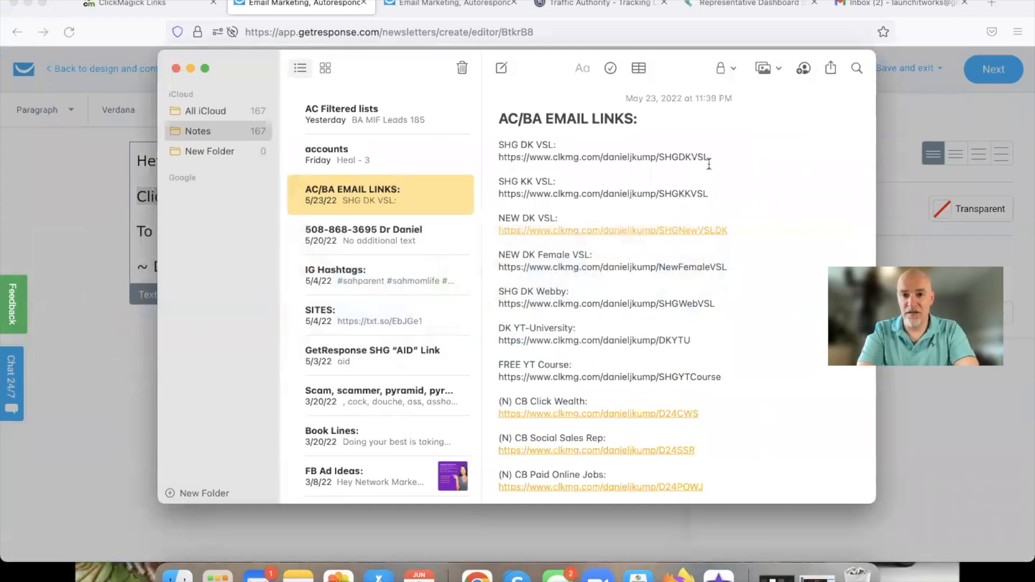
left_click_drag(709, 160, 499, 160)
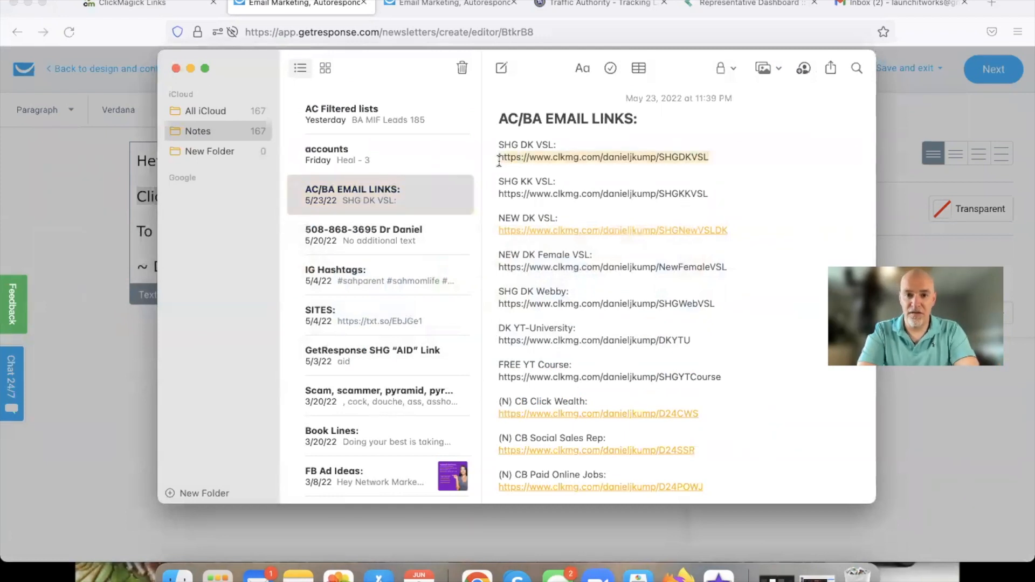
key("super+c")
key("super+Tab")
key("super+v")
key("Return")
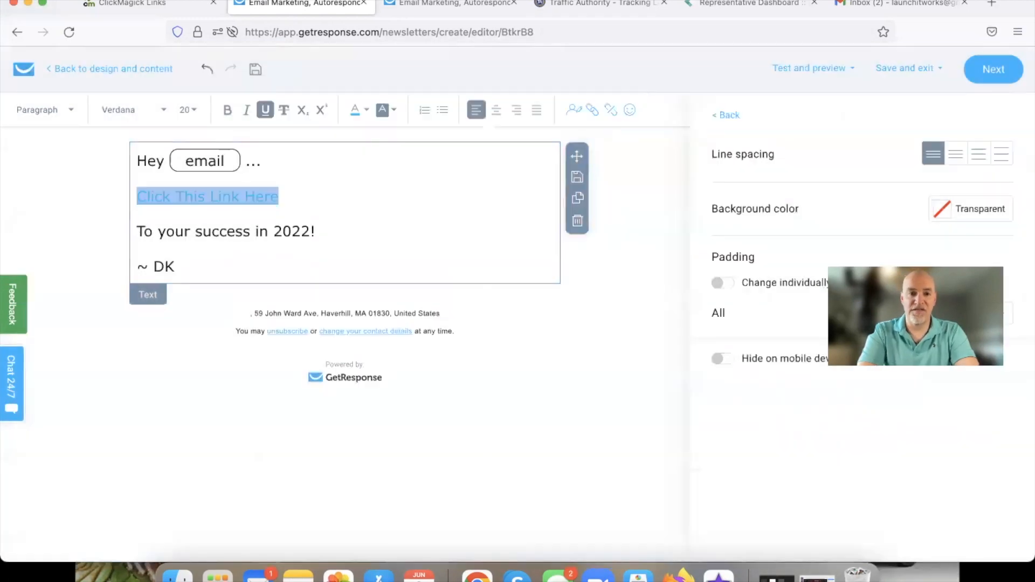
left_click(349, 217)
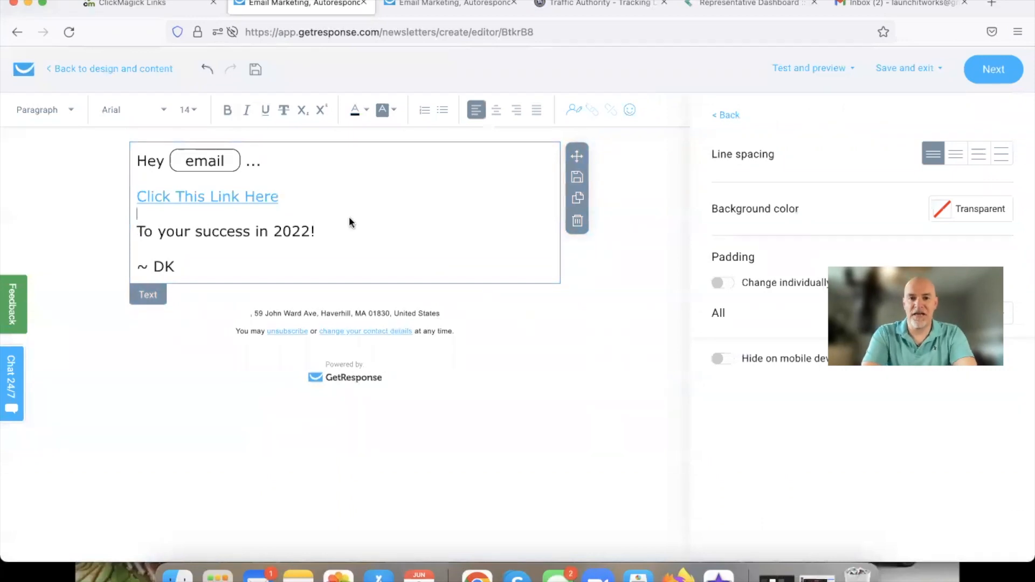
- Look over the saved tracking links in the AC/BA EMAIL LINKS note again and return to the message editor
key("super+Tab")
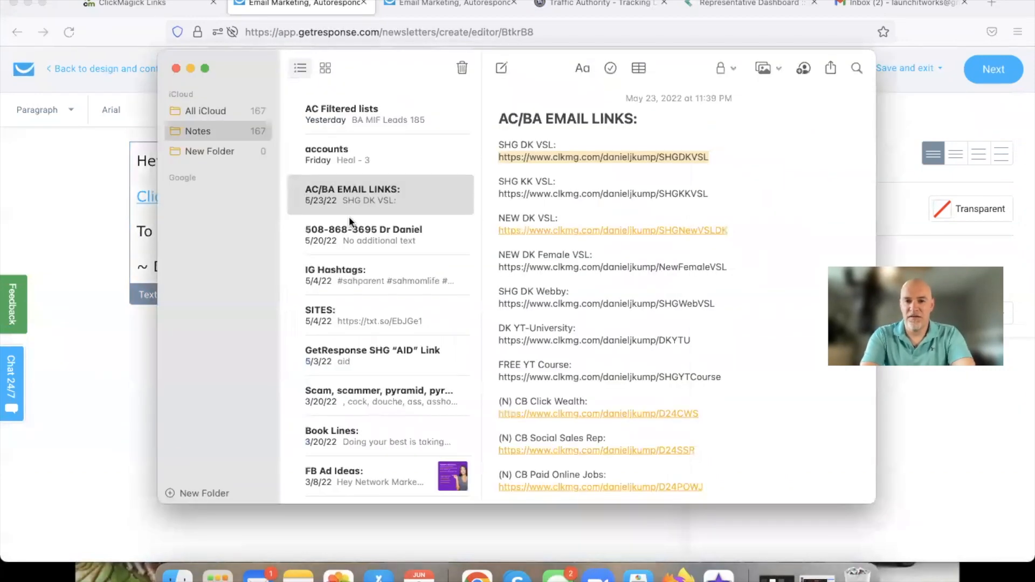
key("super+Tab")
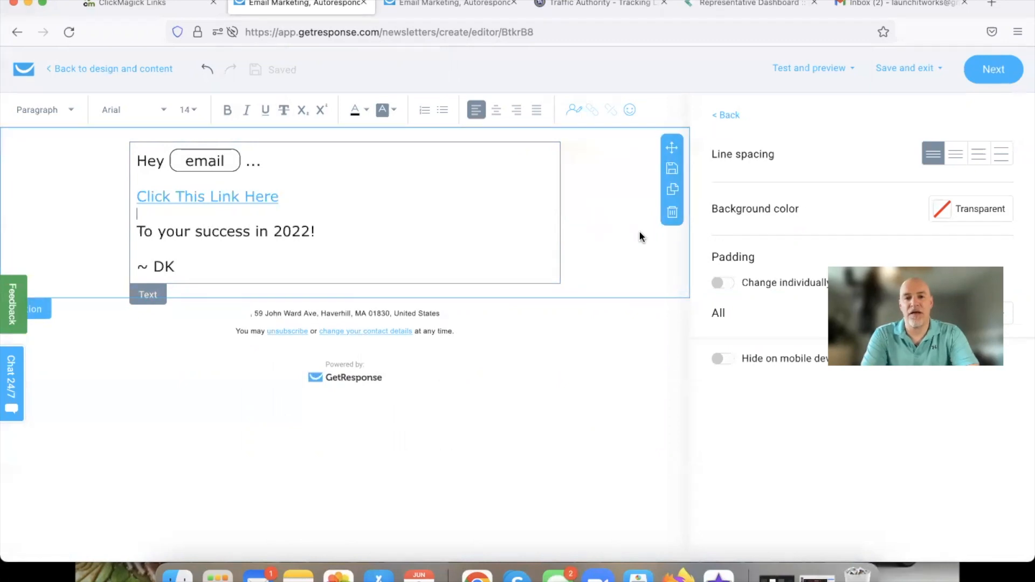
- Switch to Chrome and open the YT Email Auto Responser Training Course document to review the course outline
key("super+Tab")
key("super+Tab")
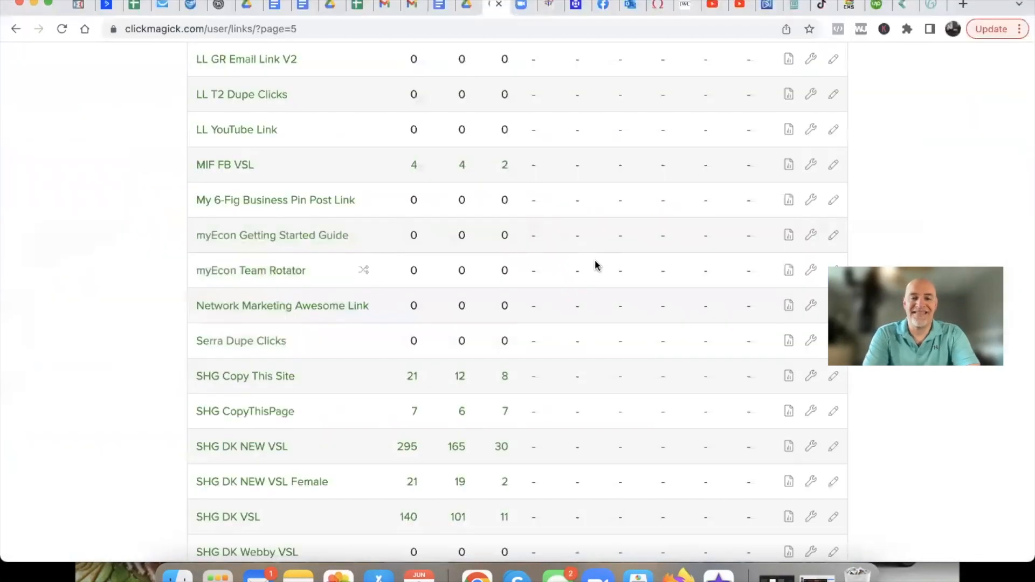
left_click(275, 6)
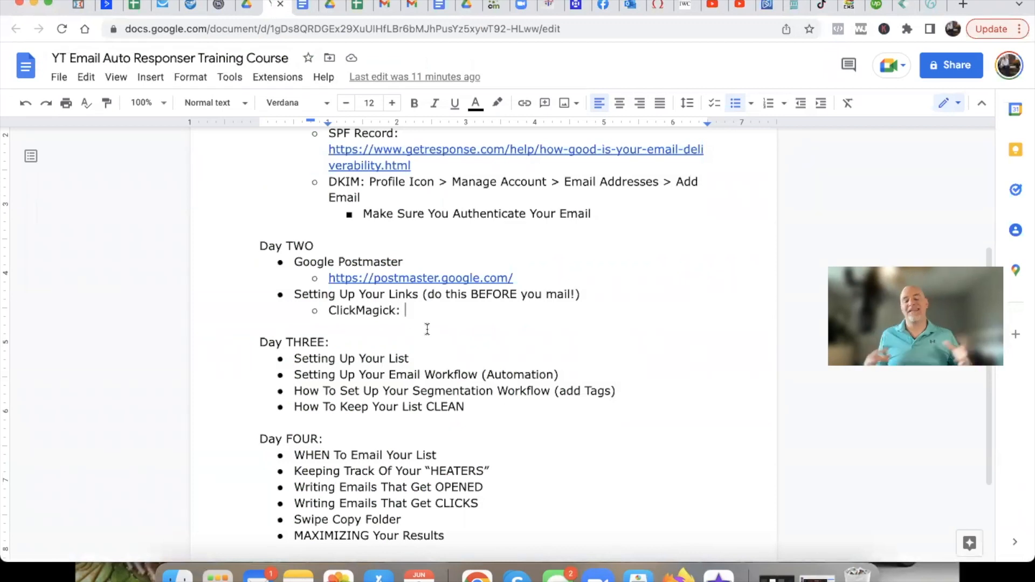